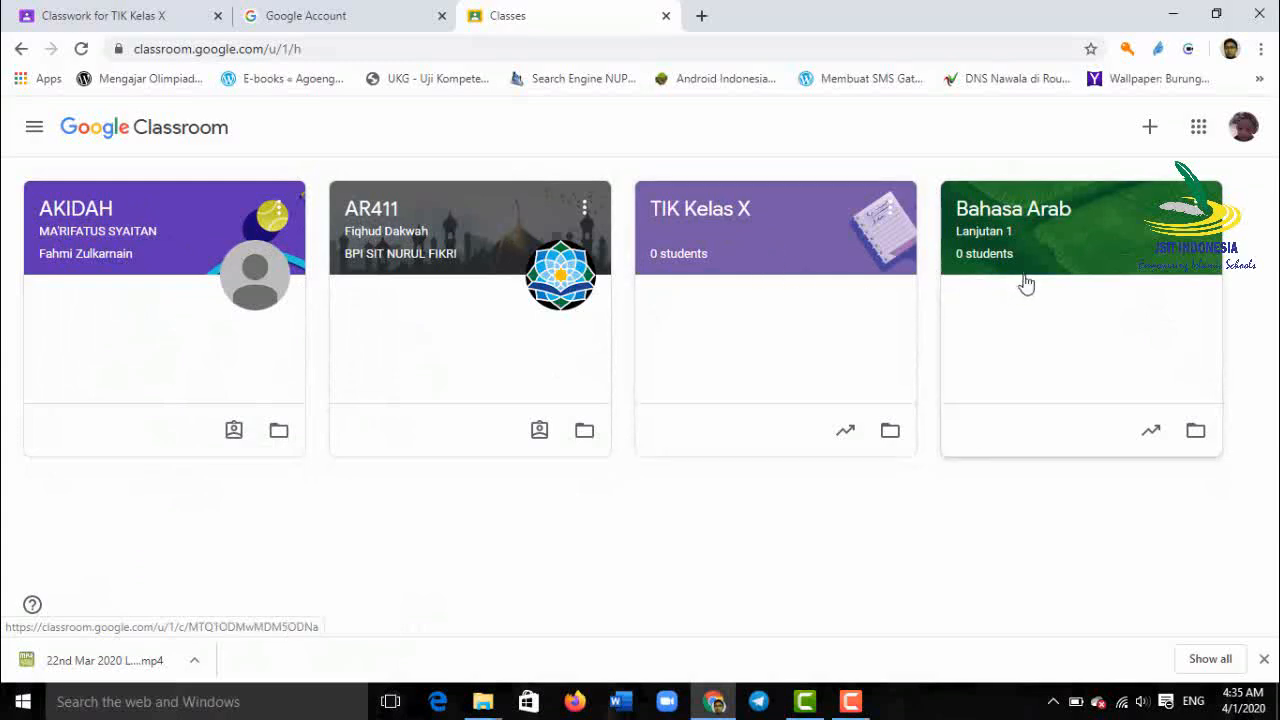
Open the TIK Kelas X class and start a new announcement in its stream
left_click(714, 220)
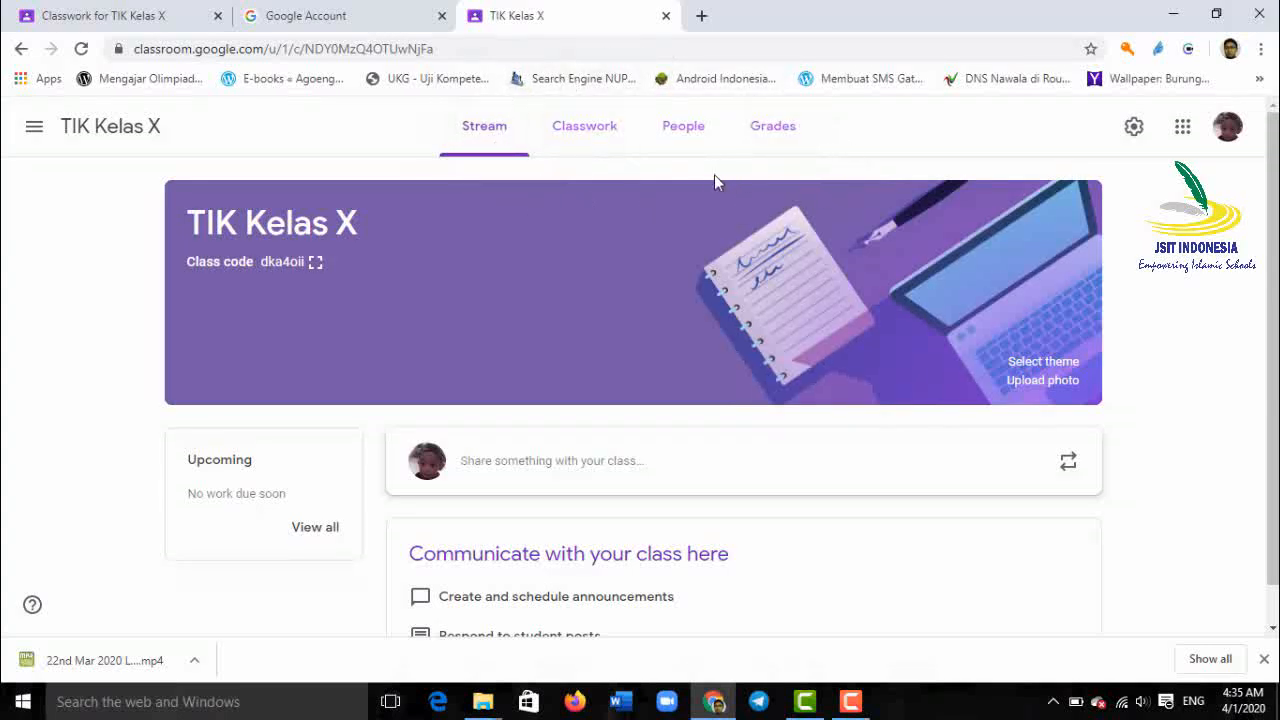
scroll(563, 178, "down", 1)
scroll(562, 178, "up", 1)
scroll(629, 486, "down", 1)
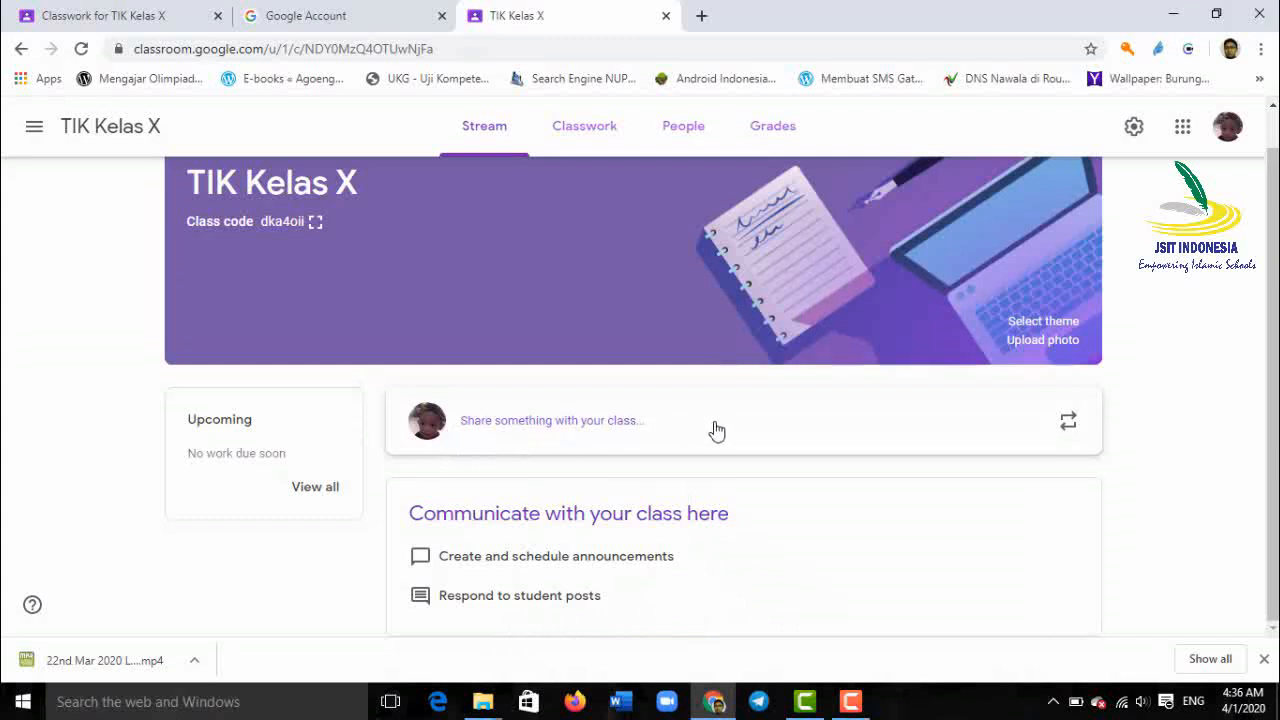
left_click(613, 430)
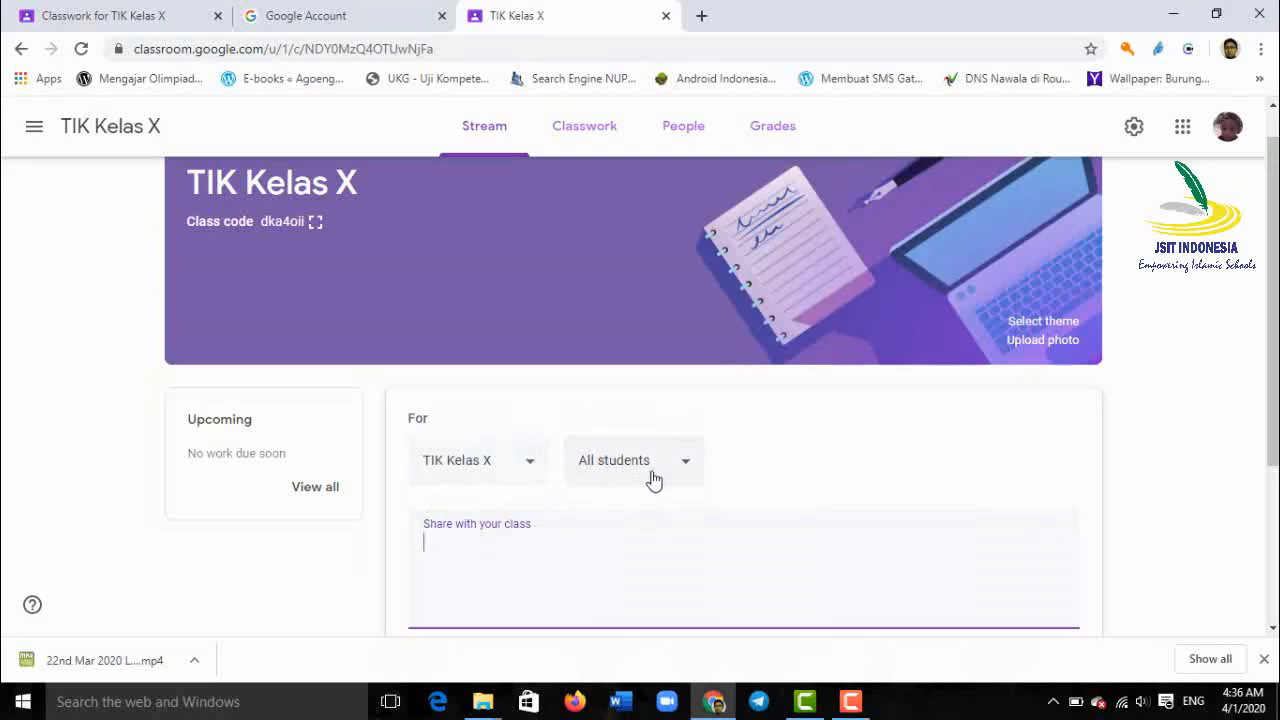
Try adding Bahasa Arab to the announcement's recipient classes and review the available student audience options
left_click(531, 466)
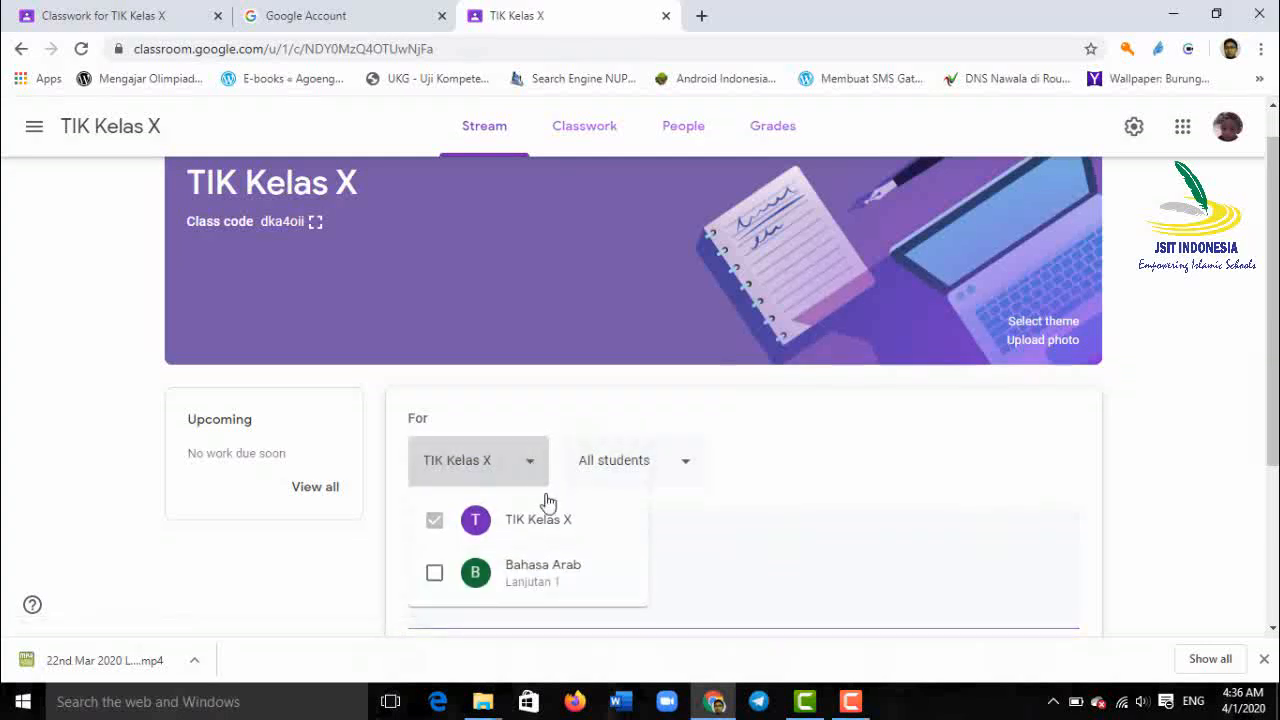
scroll(580, 551, "down", 2)
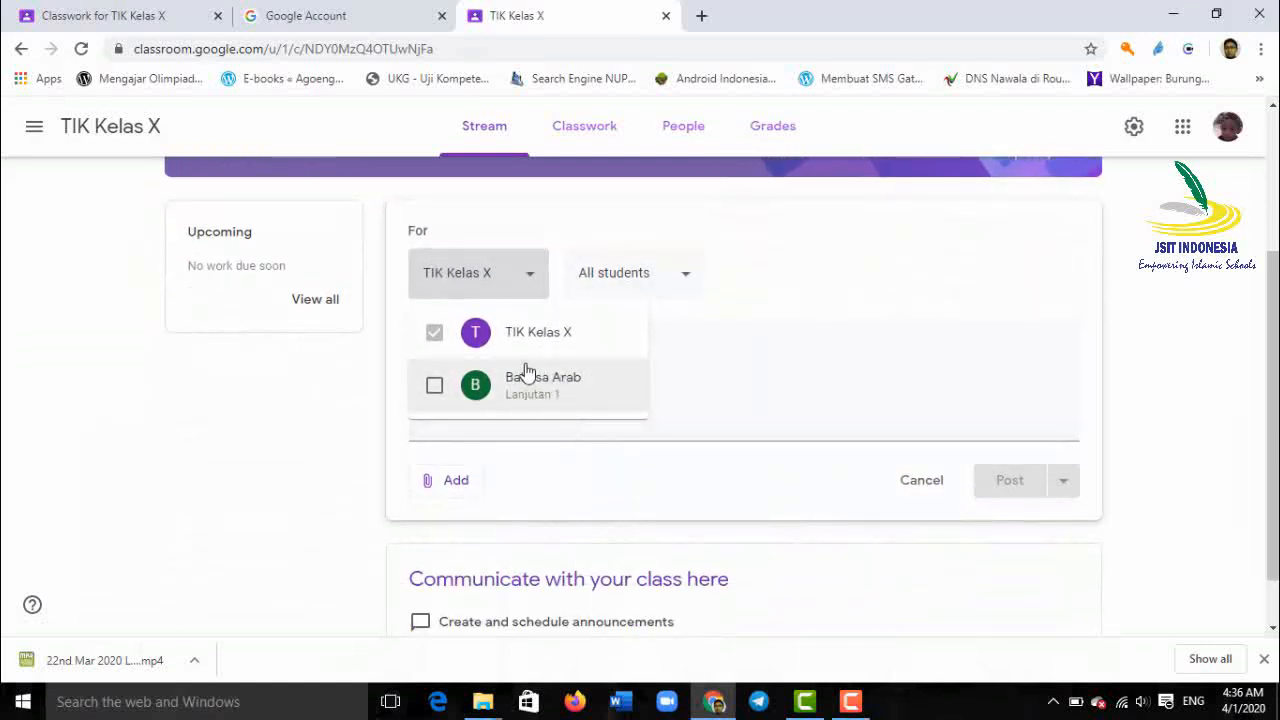
left_click(534, 282)
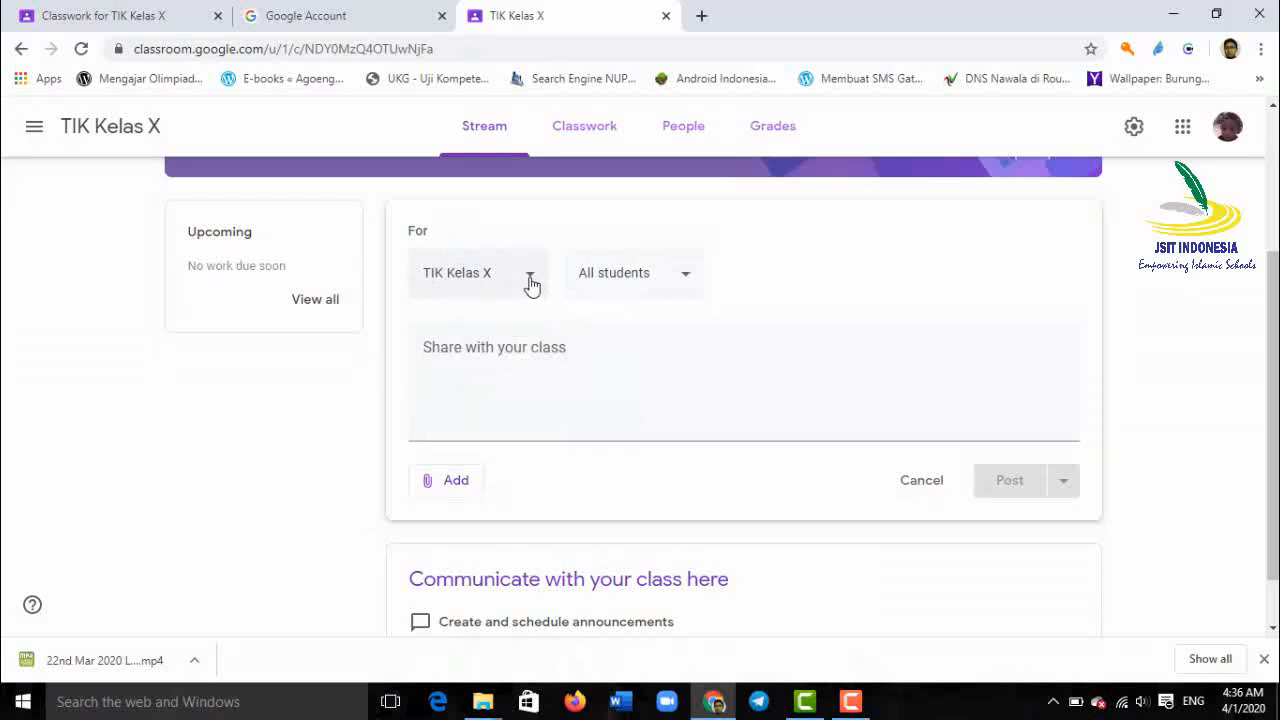
left_click(530, 280)
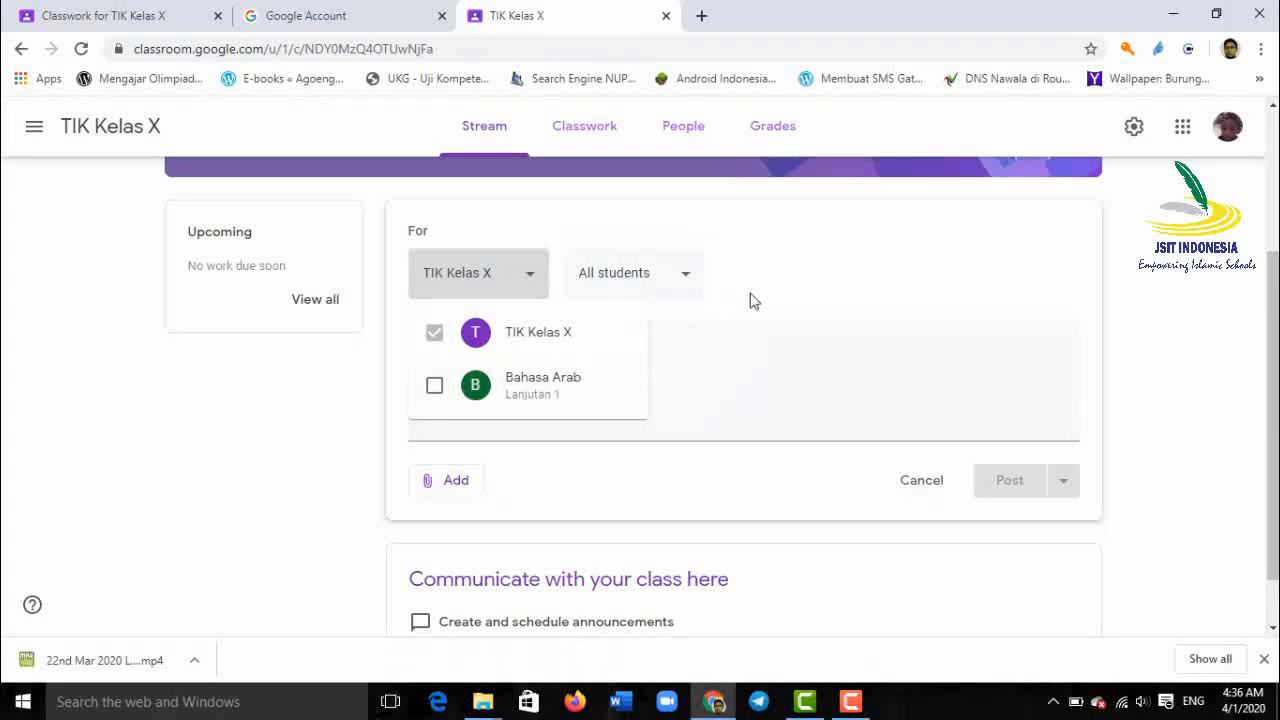
left_click(433, 388)
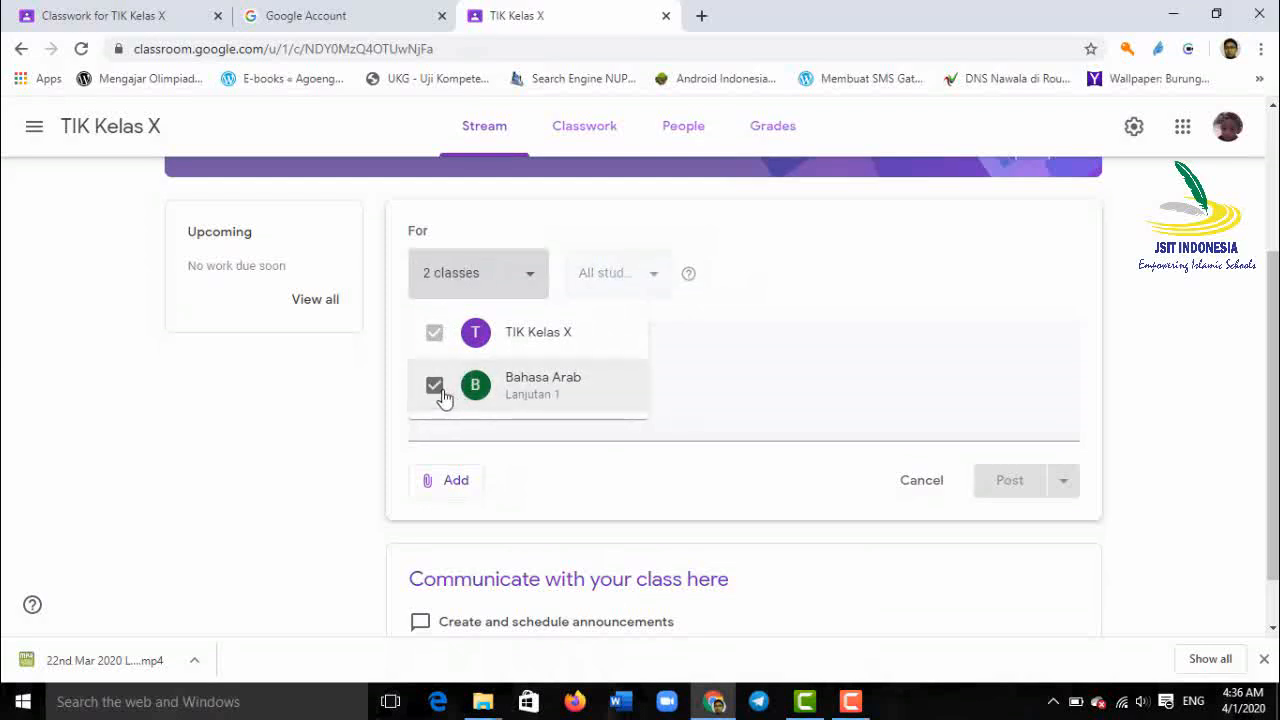
left_click(434, 387)
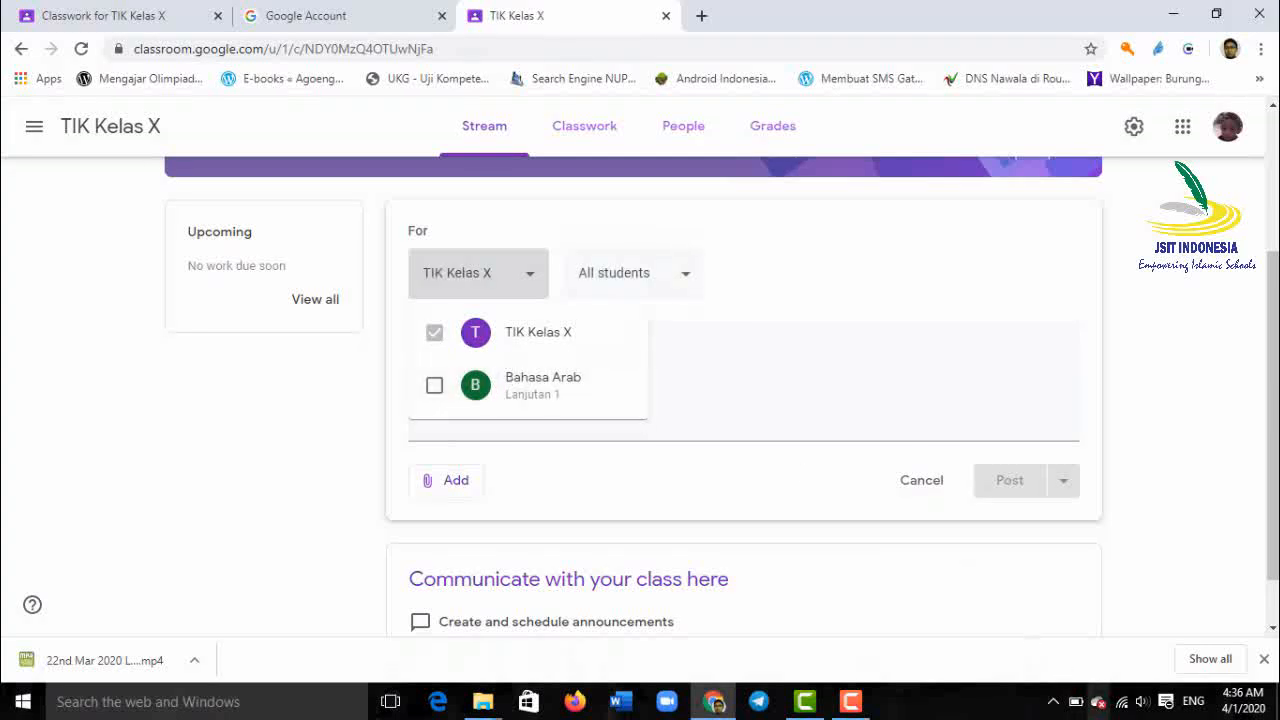
left_click(540, 288)
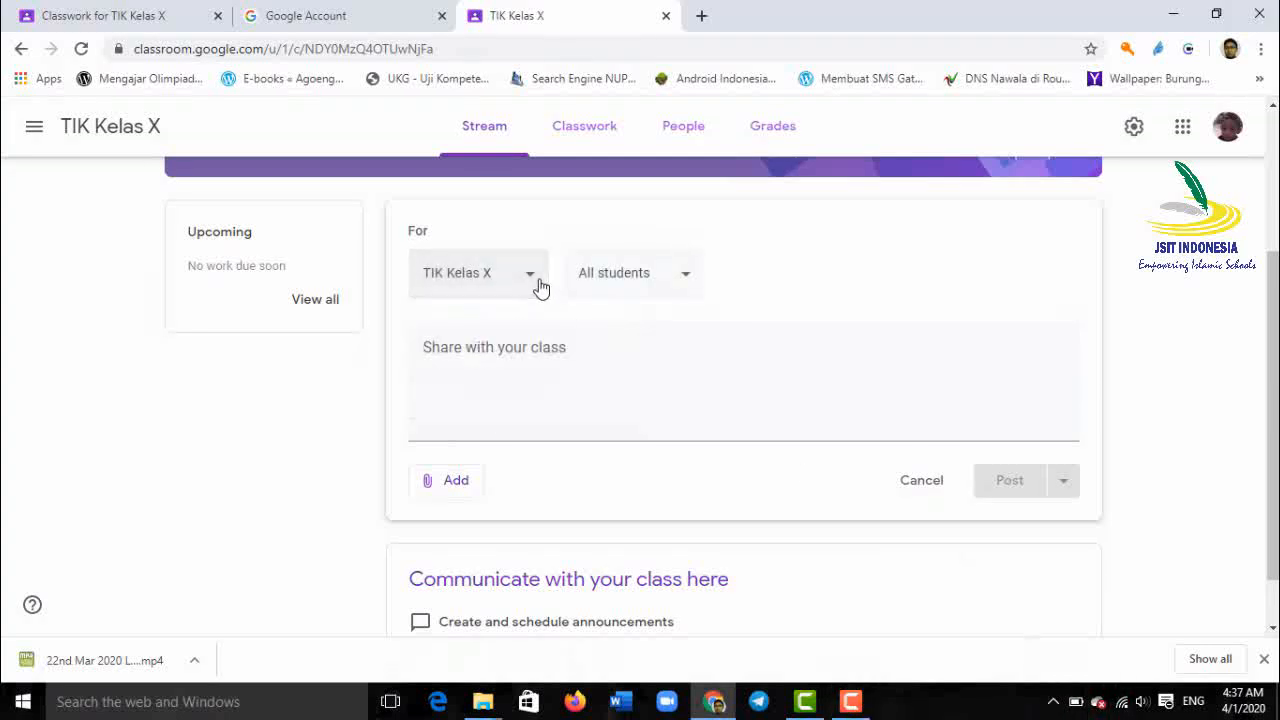
left_click(686, 285)
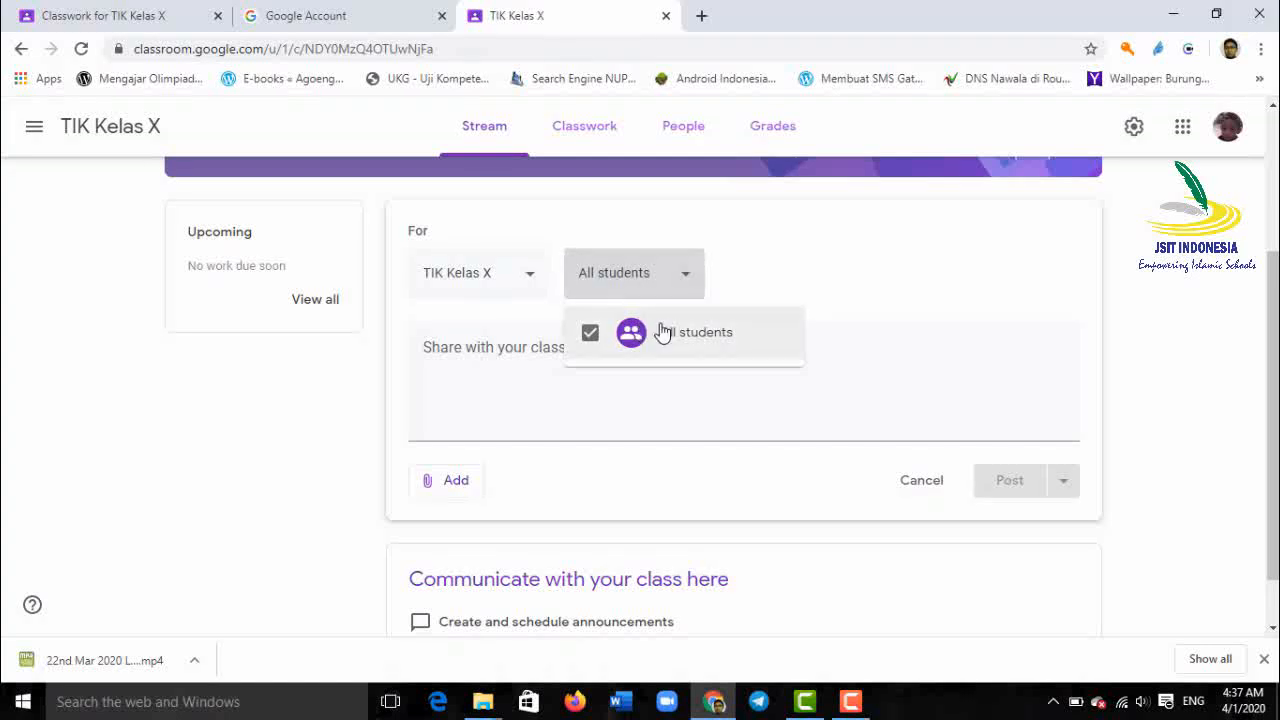
left_click(892, 342)
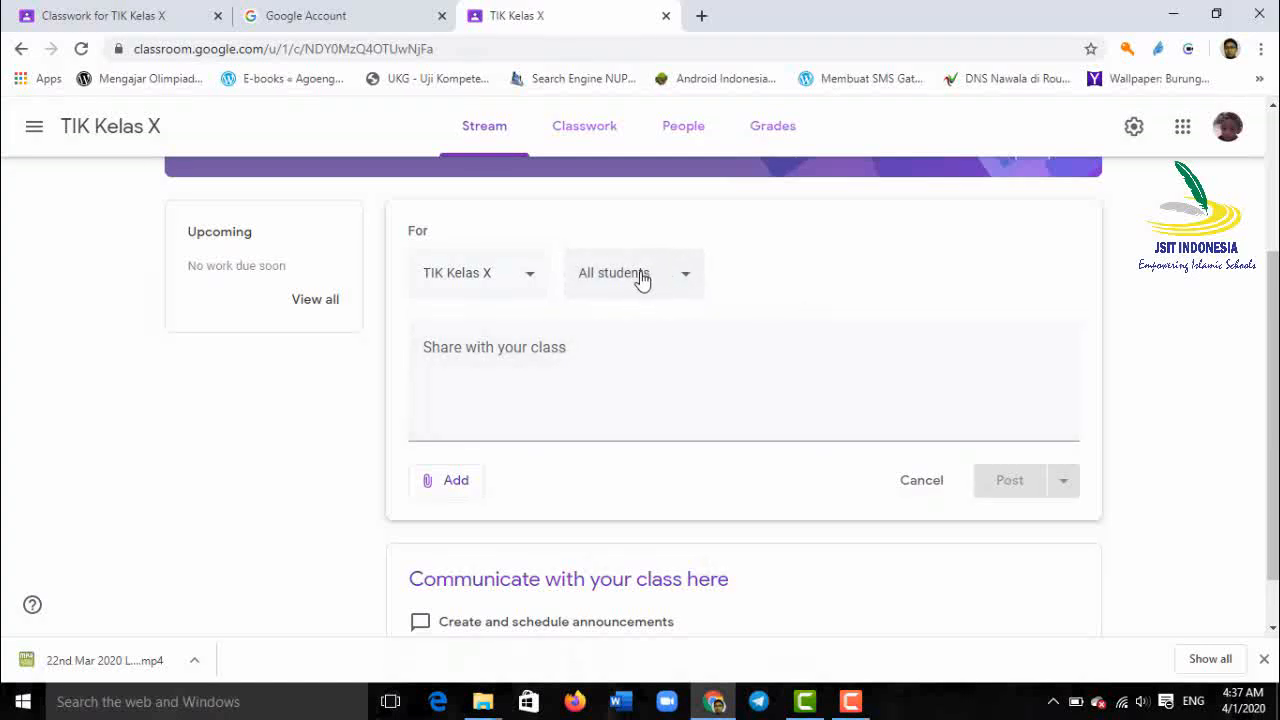
Post the announcement "Assalamualaikum. Silakan membaca materi pelajaran dan kerjakan tugas yang diberikan. Hasilnya akan dijadikan sebagai penilaian Ujian Sekolah" to all TIK Kelas X students
left_click(488, 408)
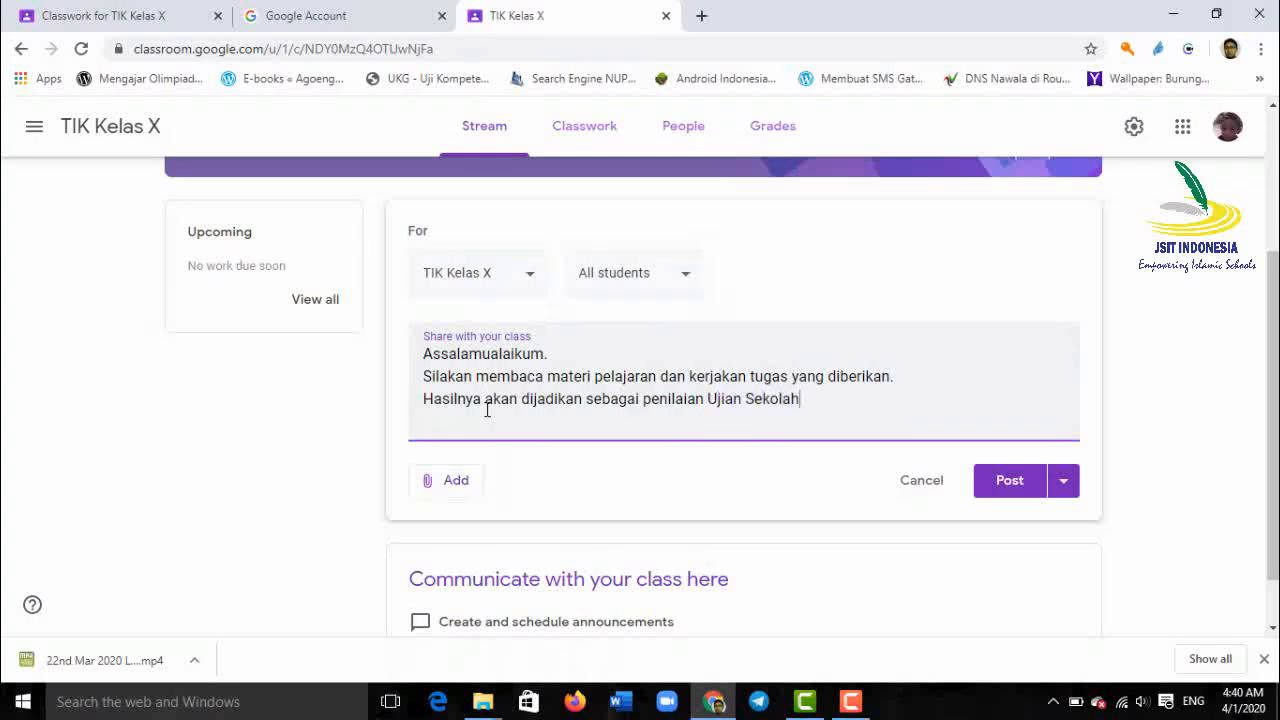
left_click(993, 484)
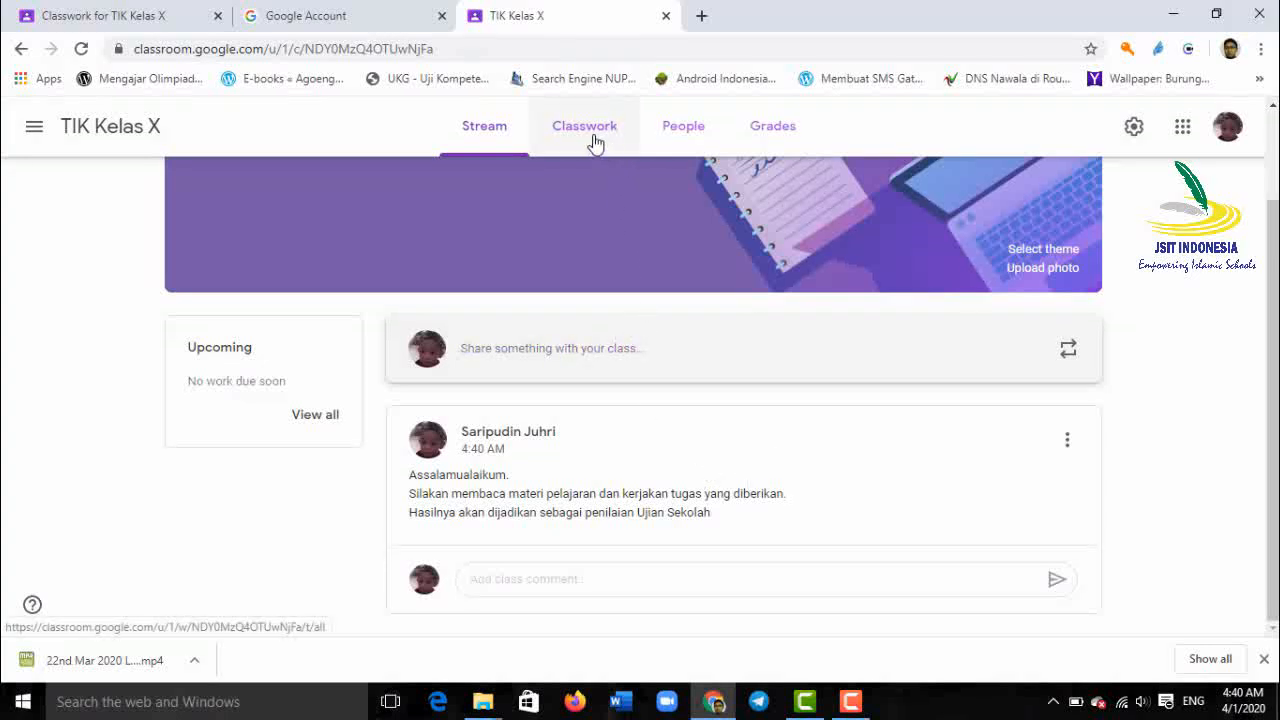
left_click(852, 705)
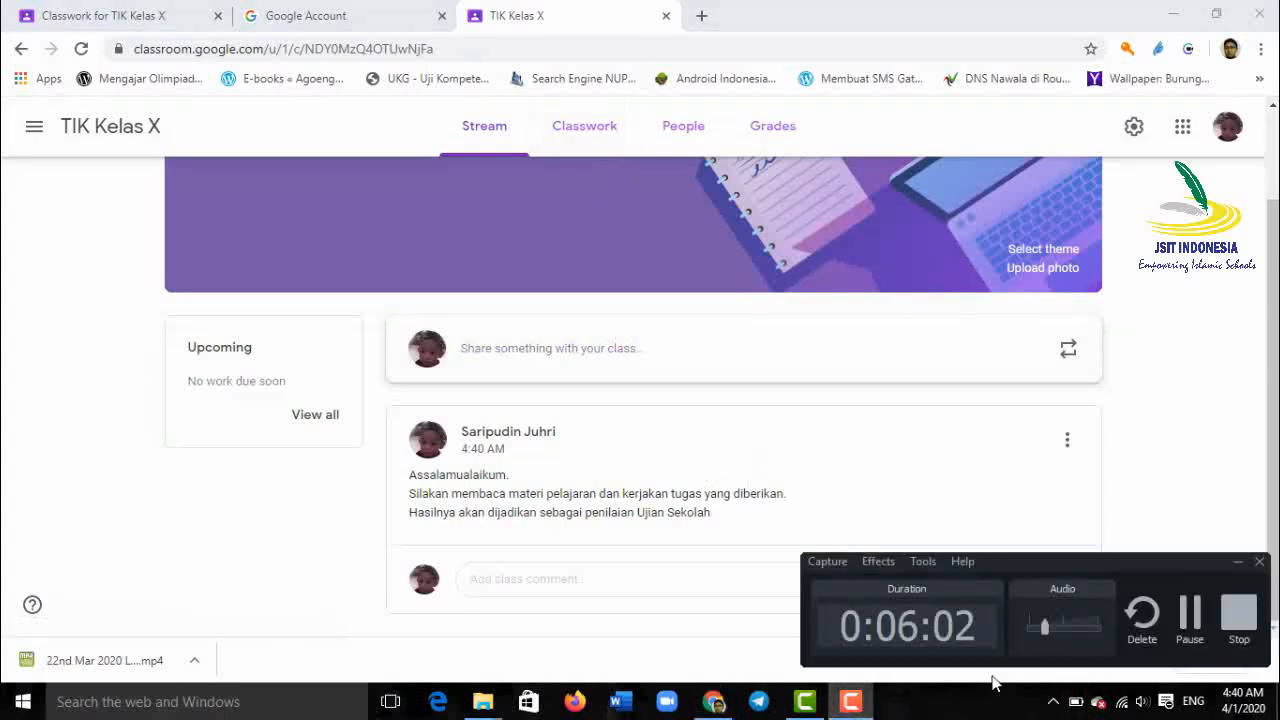
left_click(1190, 610)
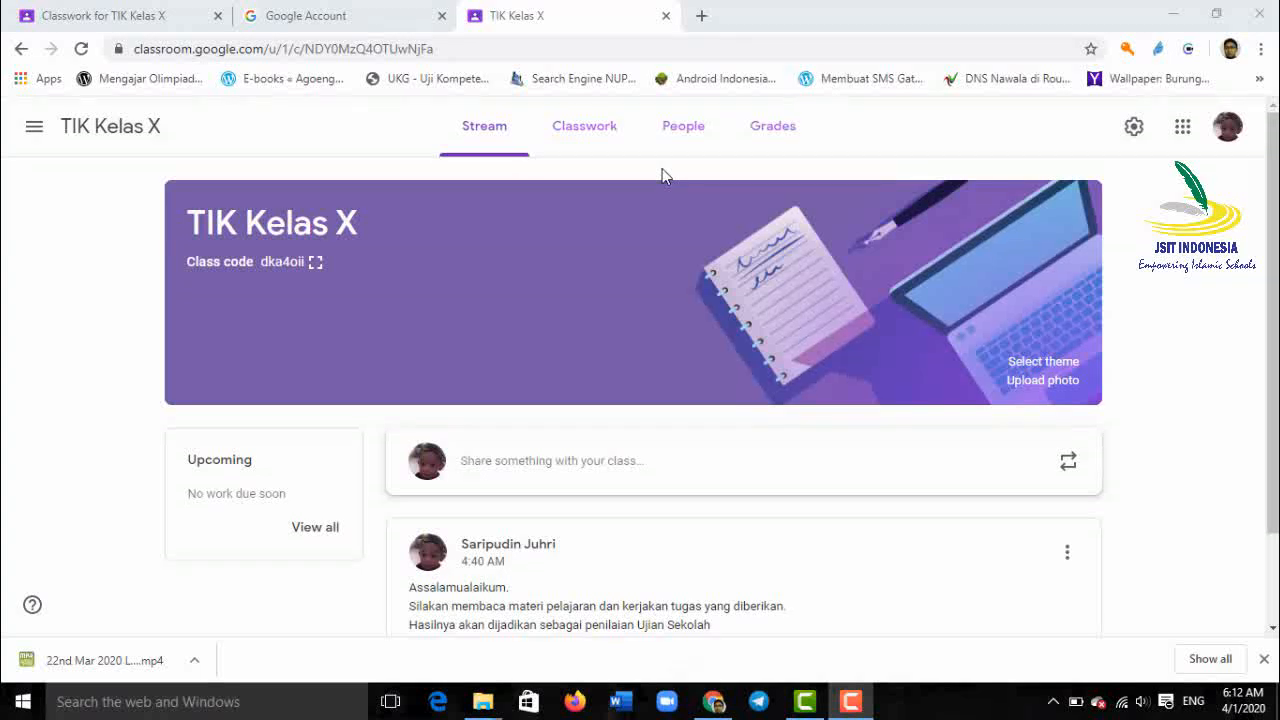
Go to the class's Classwork page and add a topic named Office
left_click(585, 147)
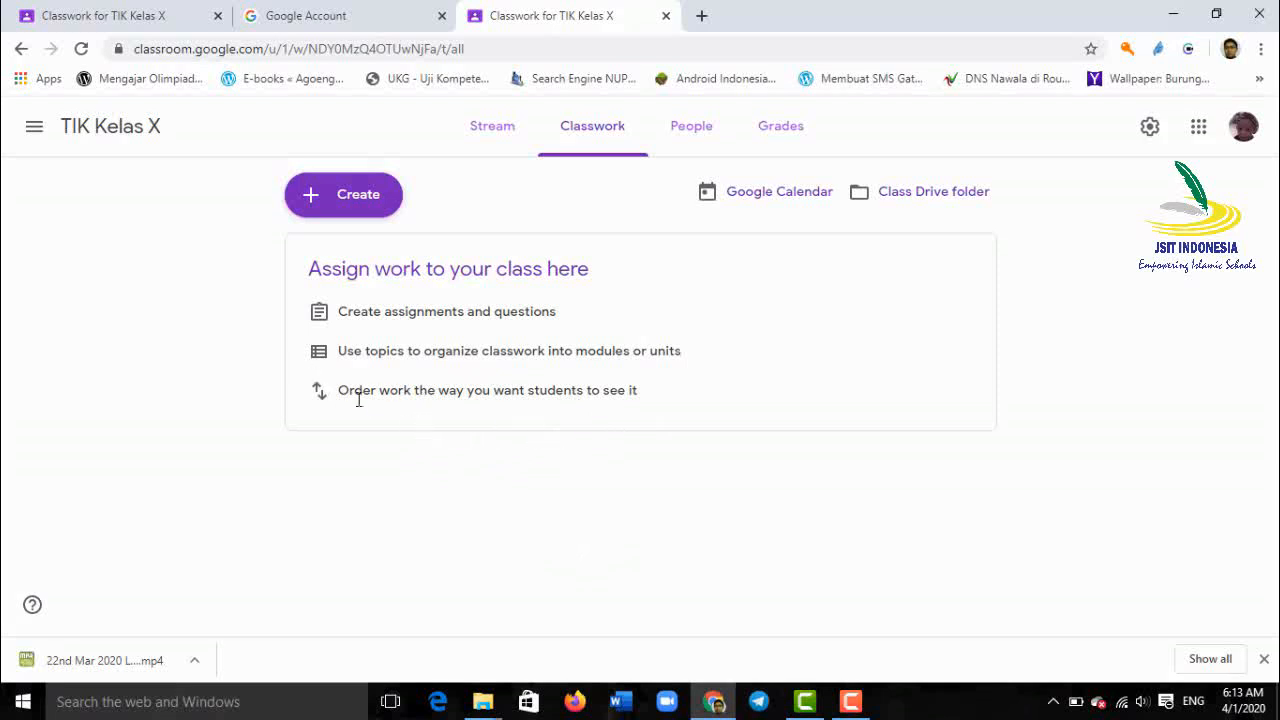
left_click(351, 203)
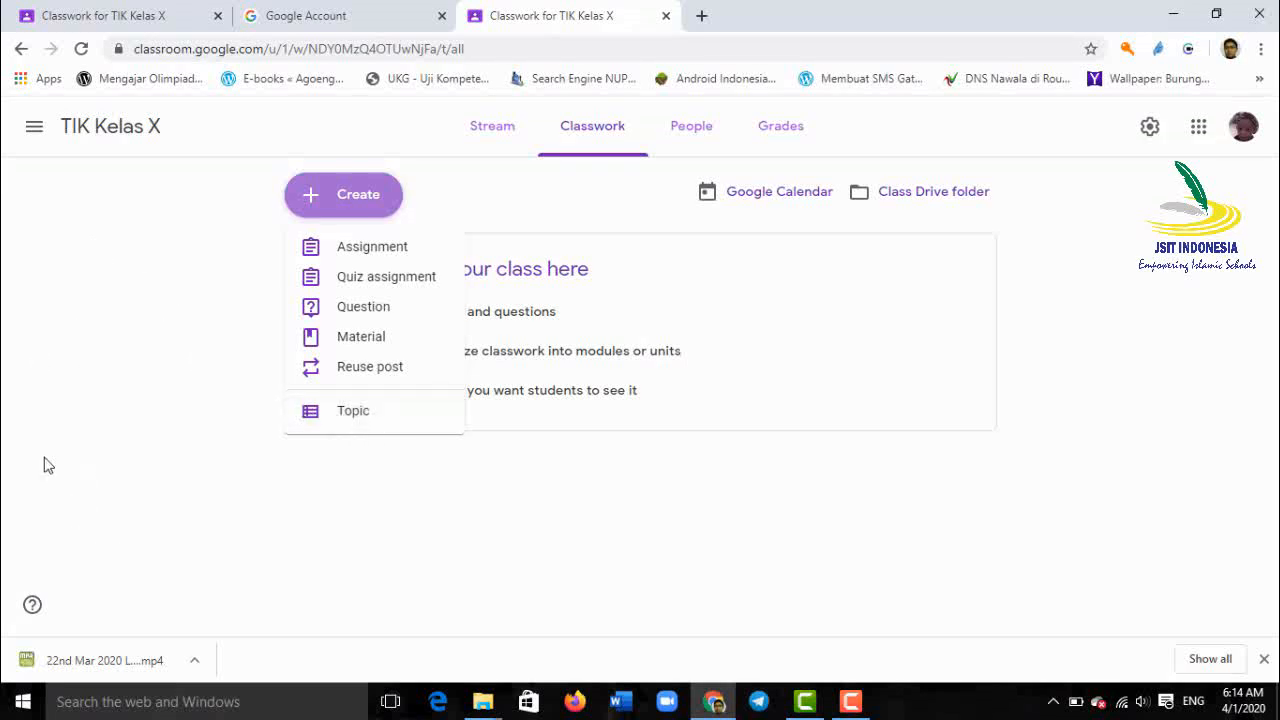
left_click(376, 420)
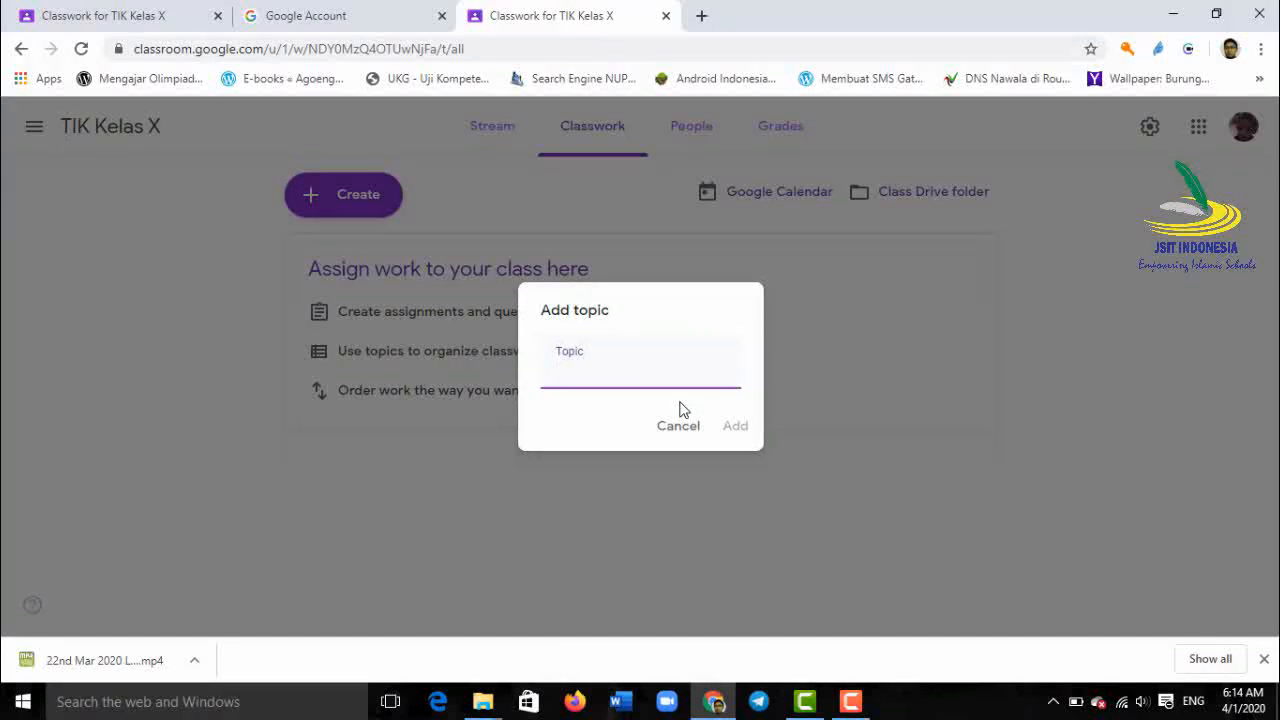
type("0")
type("ffi")
type("ce")
left_click(738, 430)
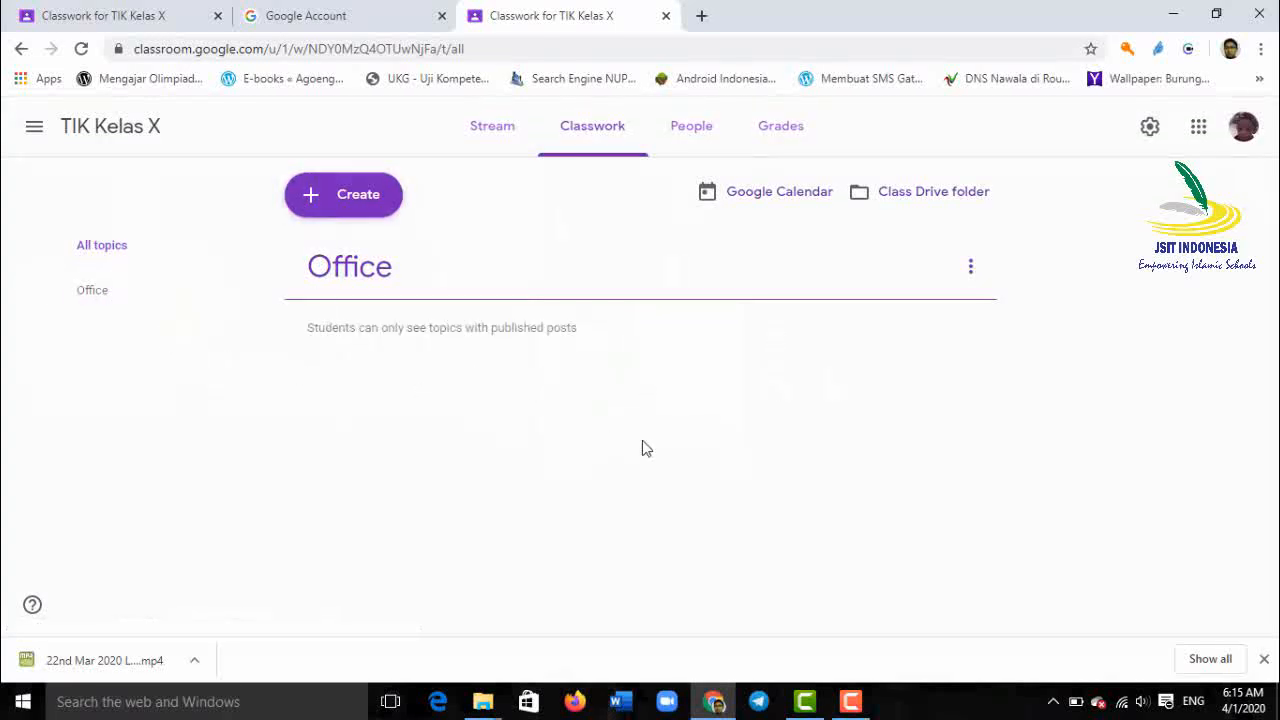
Add a second classwork topic named IoT
left_click(357, 198)
left_click(360, 412)
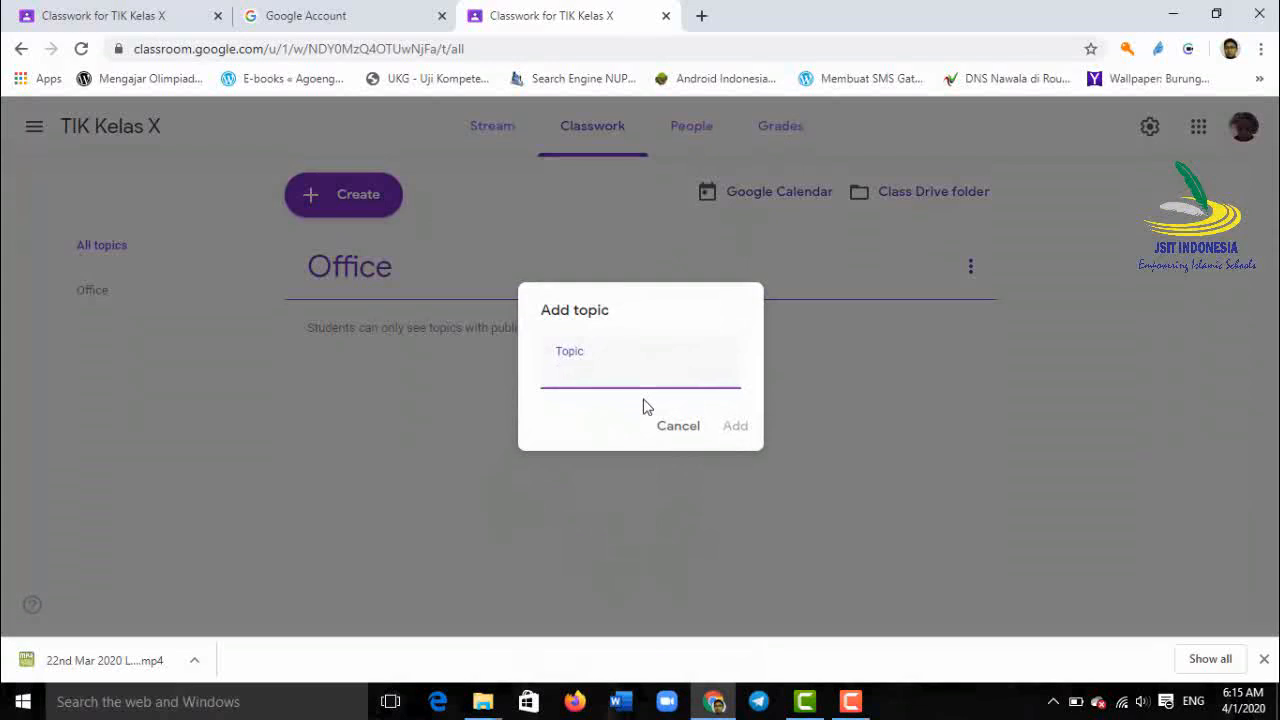
type("lo")
type("T")
left_click(735, 428)
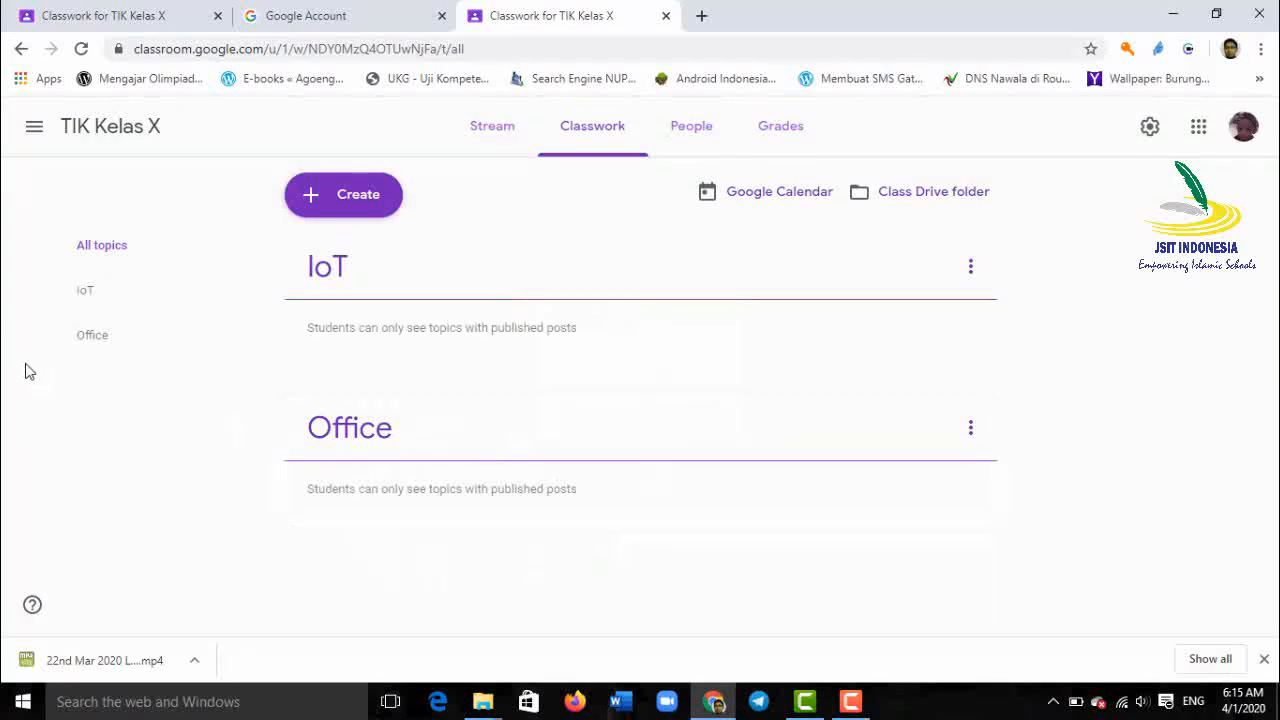
Add a third classwork topic named Web Programming
left_click(358, 207)
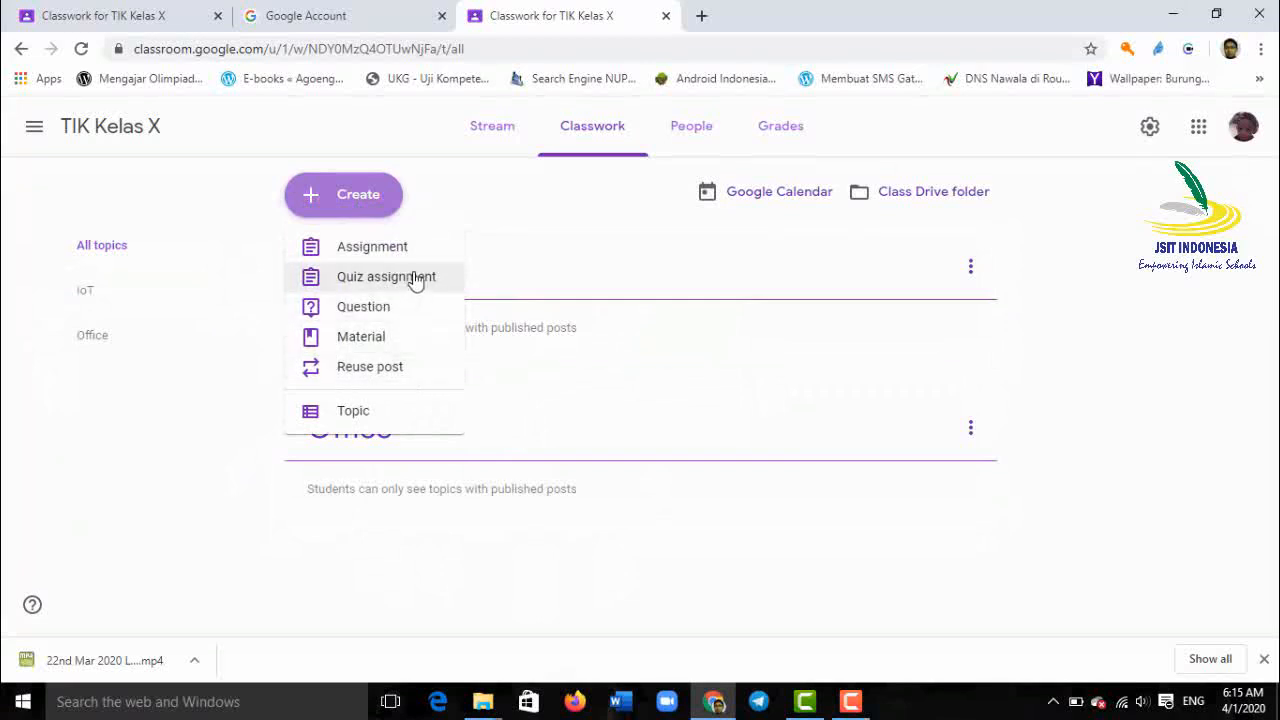
left_click(370, 420)
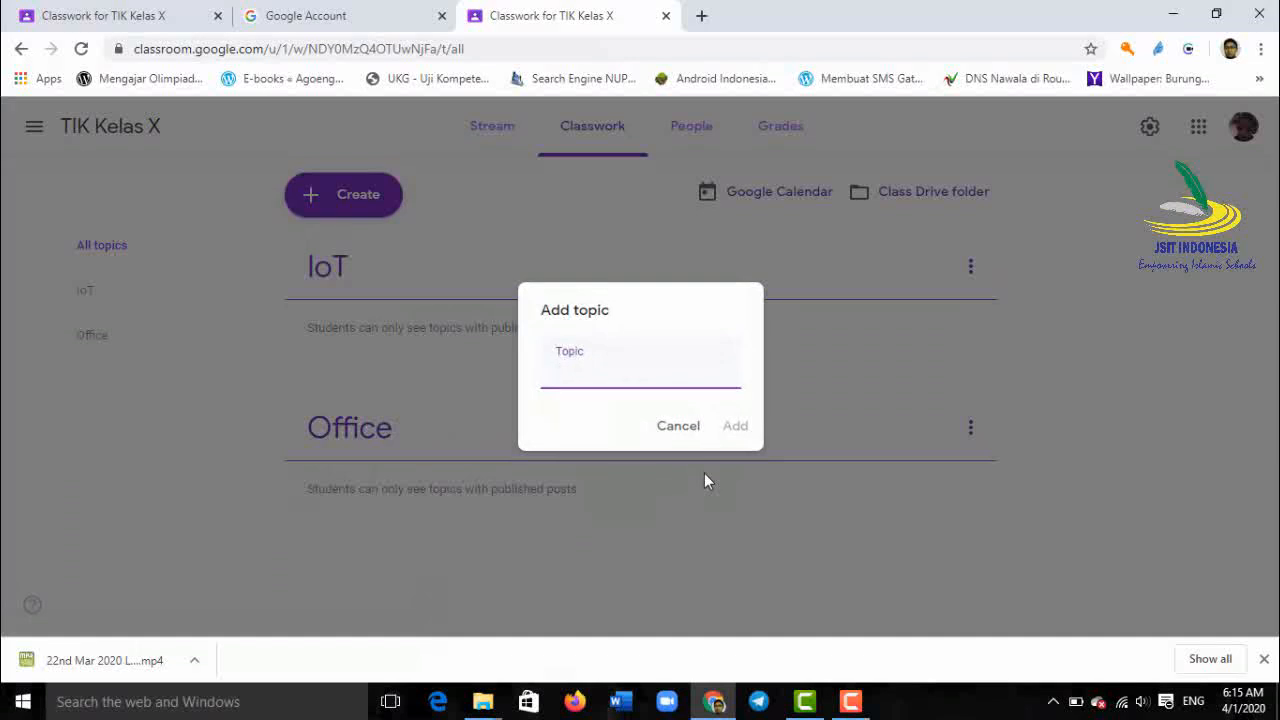
type("Prog")
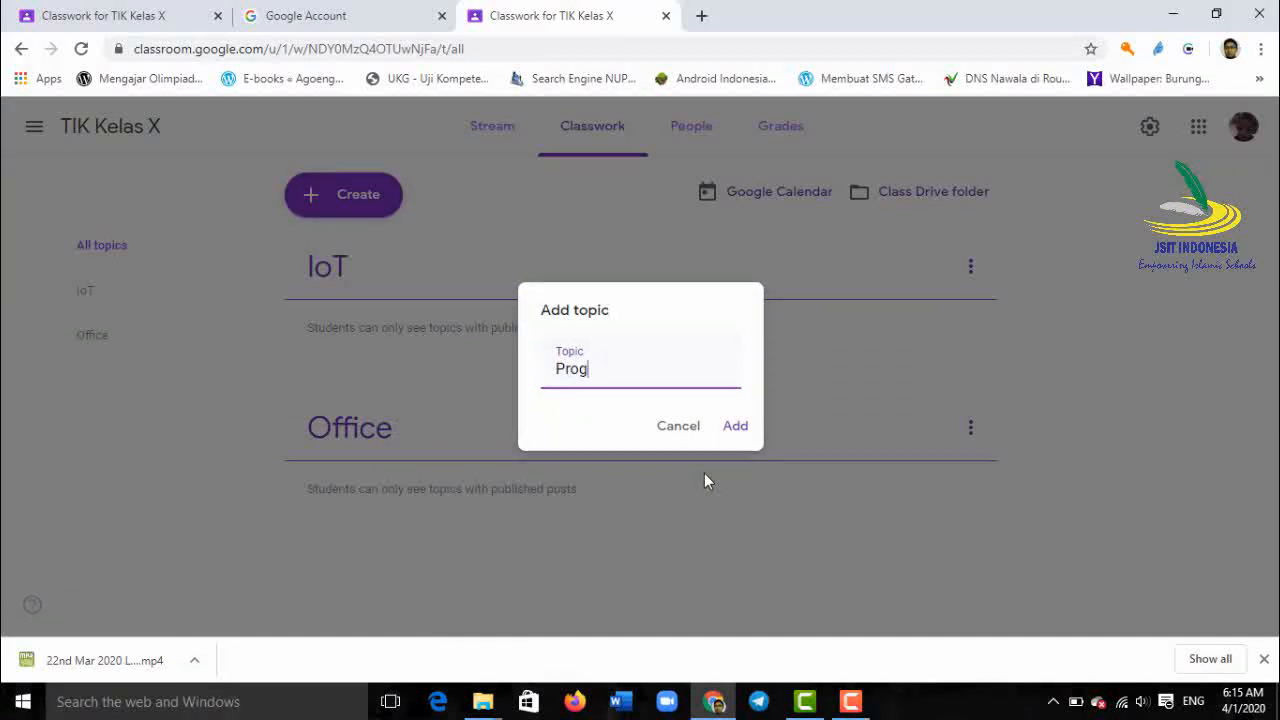
type("ramming")
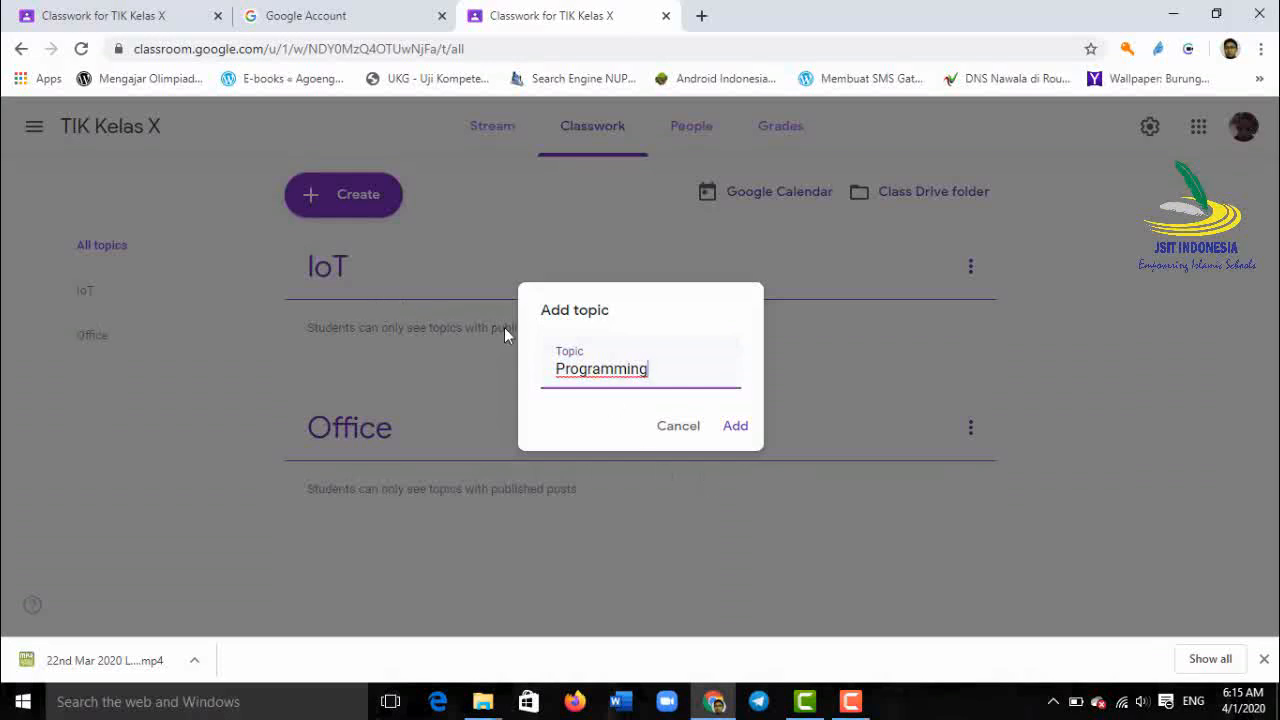
left_click(556, 368)
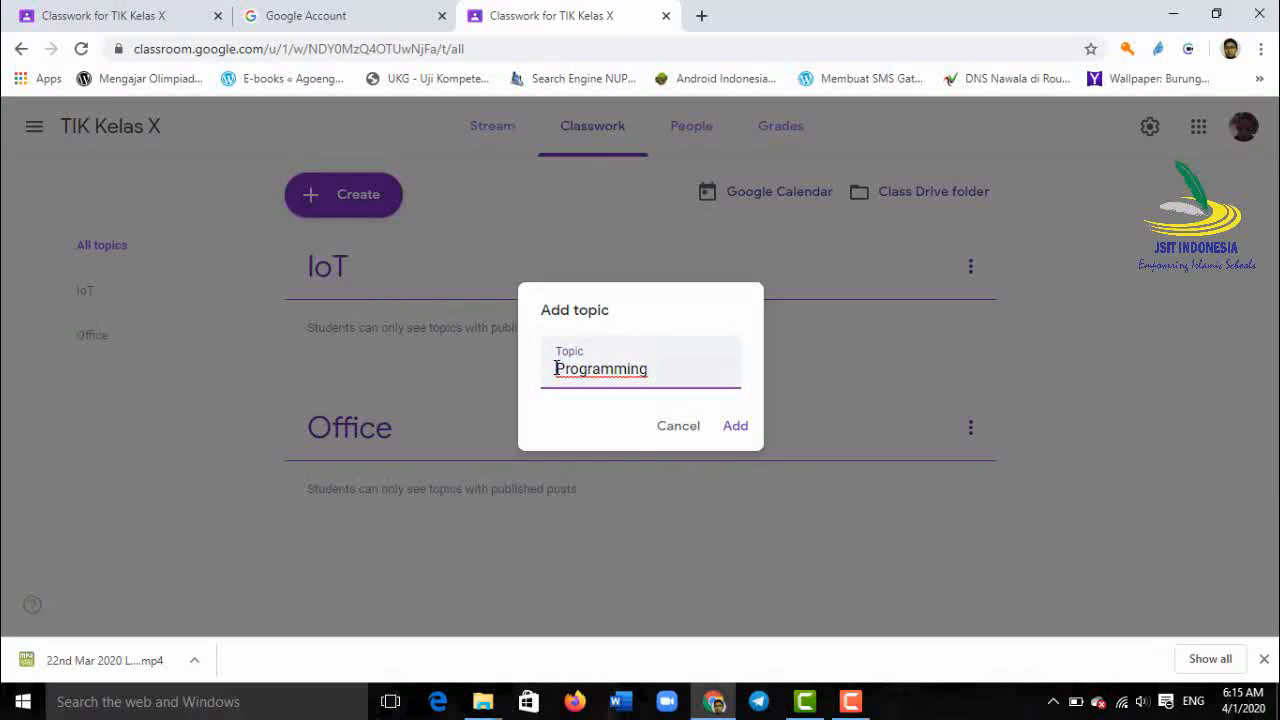
type("Web")
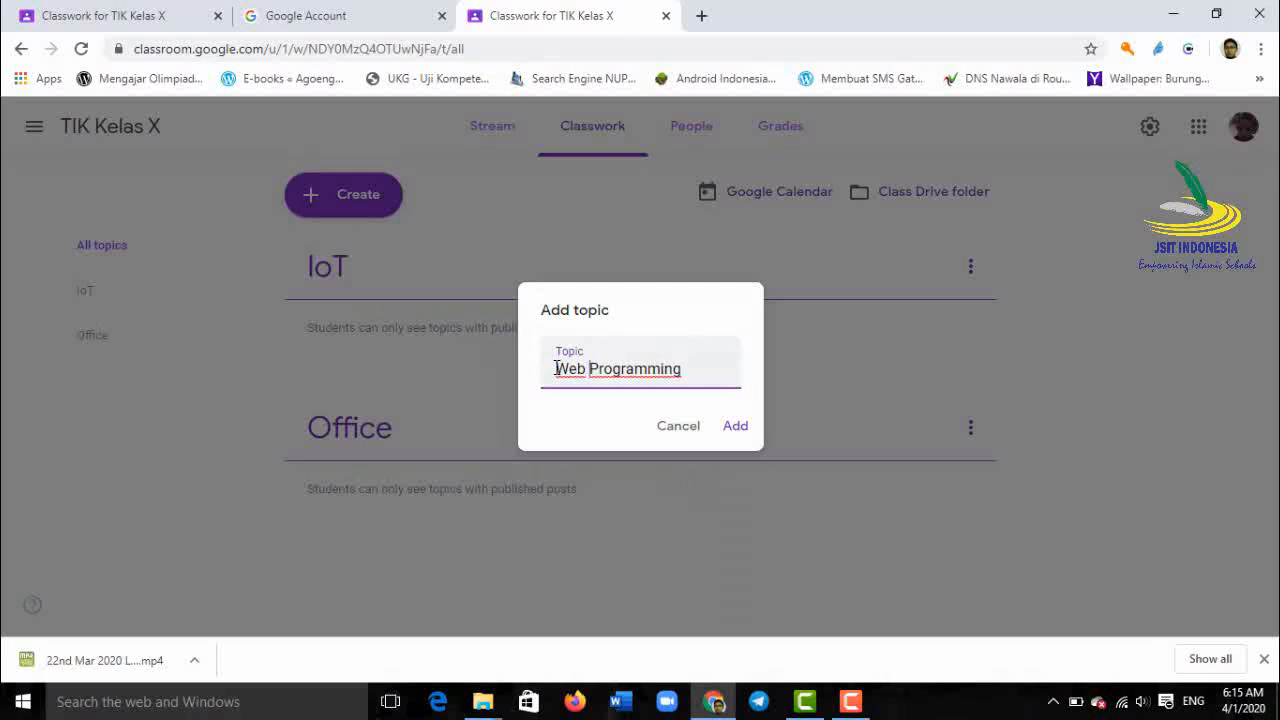
left_click(736, 428)
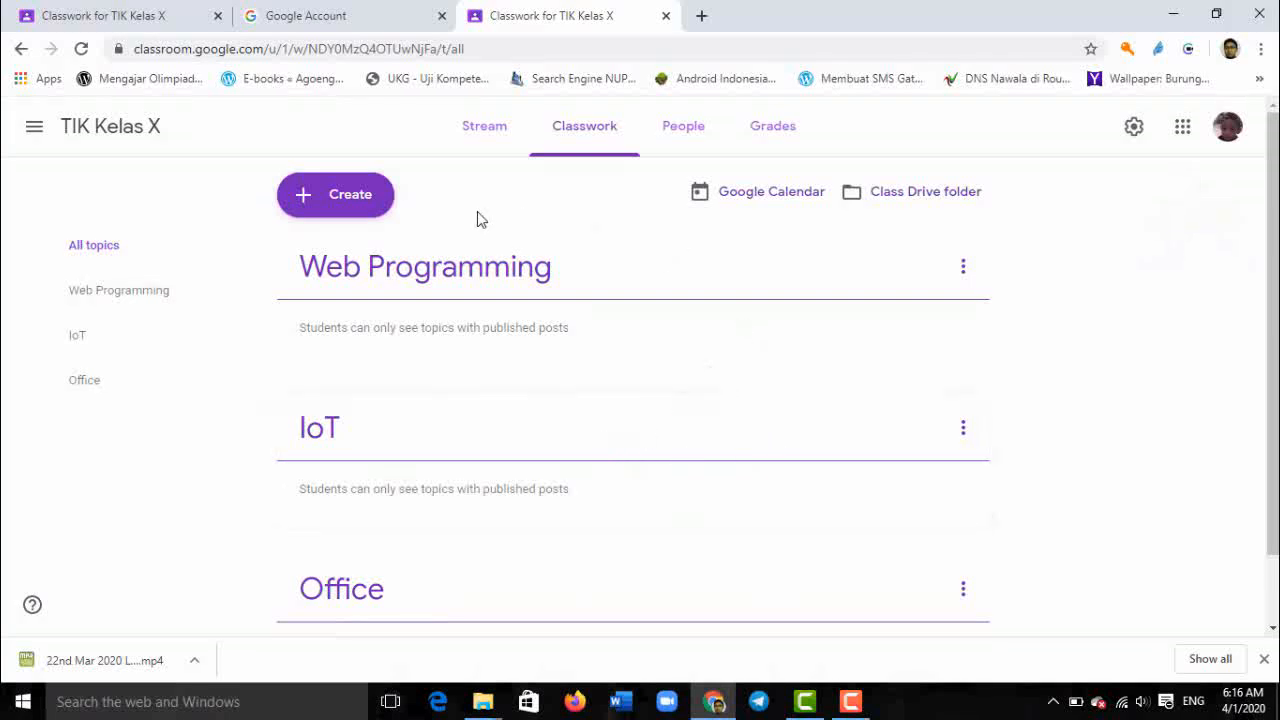
Create a new classwork material with the title "Mengenal Microsoft Word 2019"
left_click(367, 199)
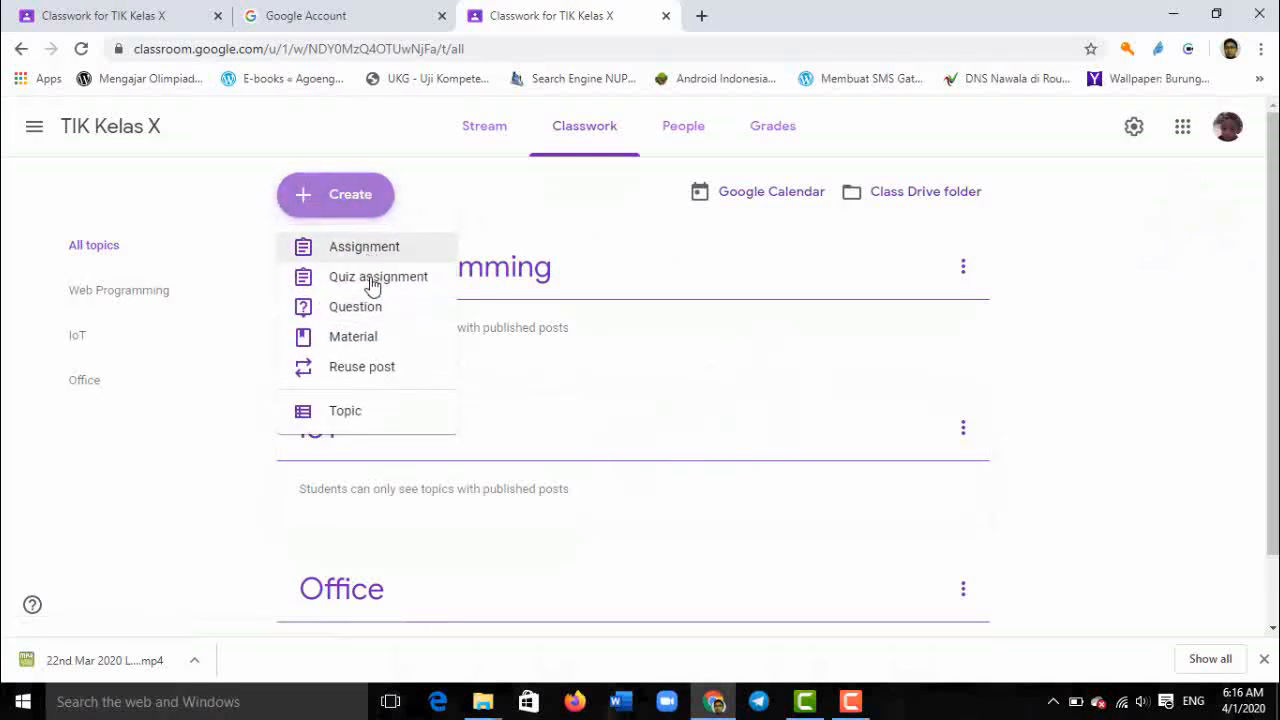
left_click(379, 345)
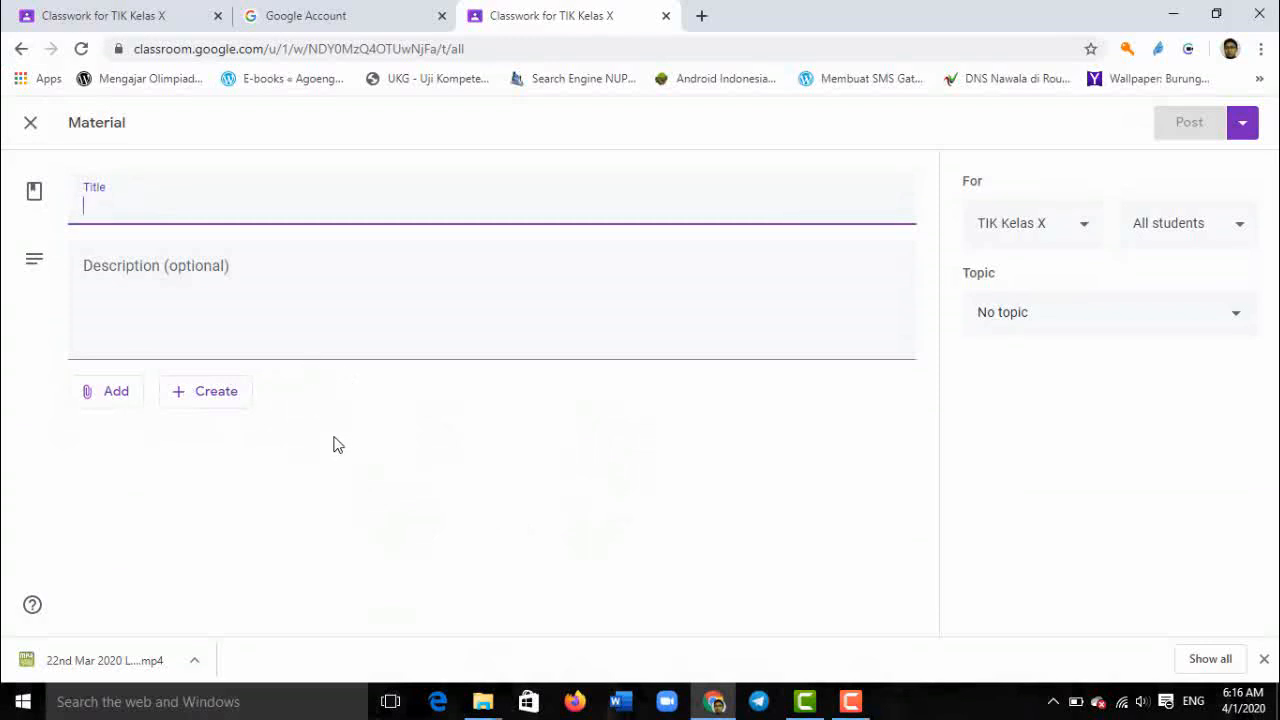
type("Mengenal Microsoft Word 2010")
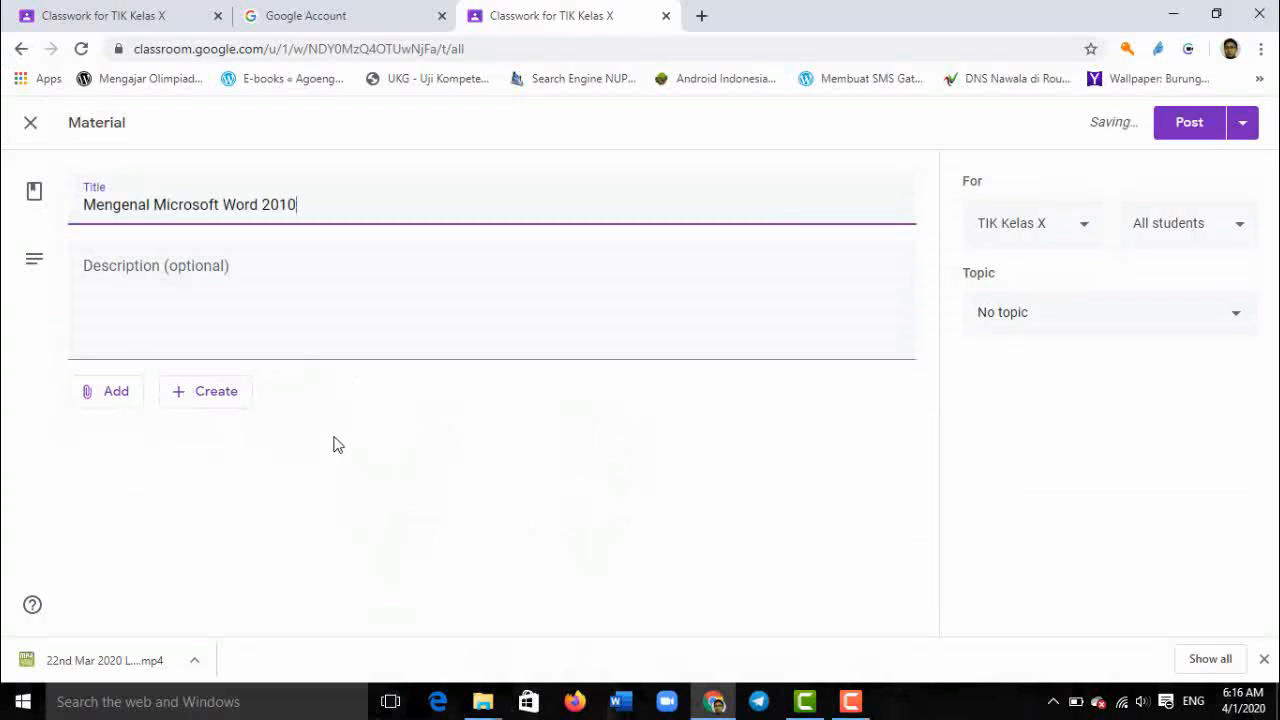
key("BackSpace")
type("9")
Enter "Baca materi hingga selesai." as the material's description and select that text
left_click(266, 272)
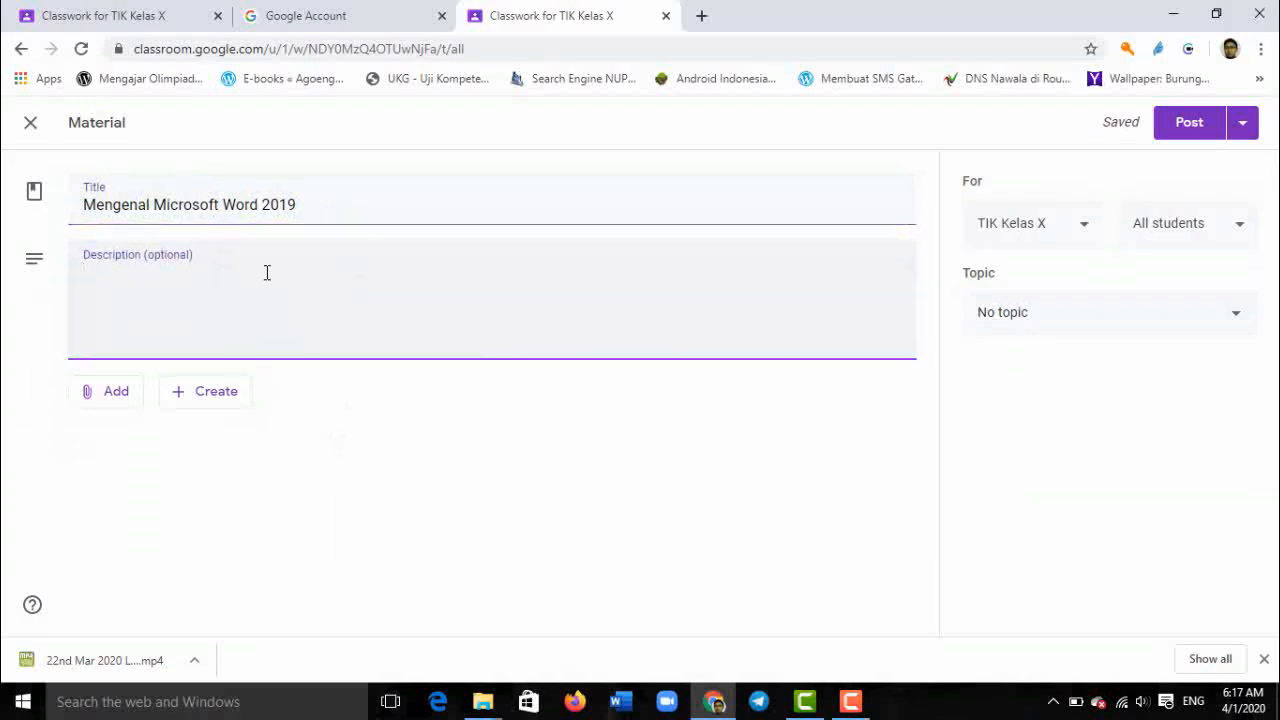
type("Baca materi hingga selesai.")
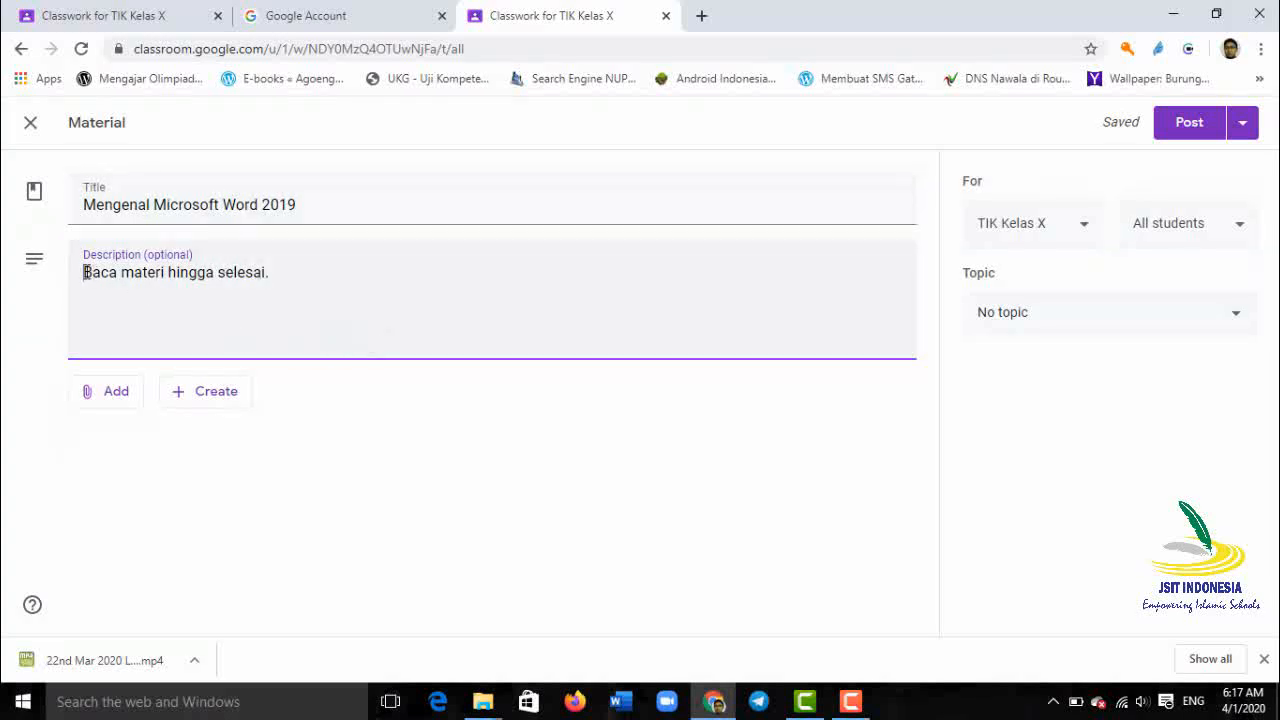
left_click_drag(84, 272, 287, 303)
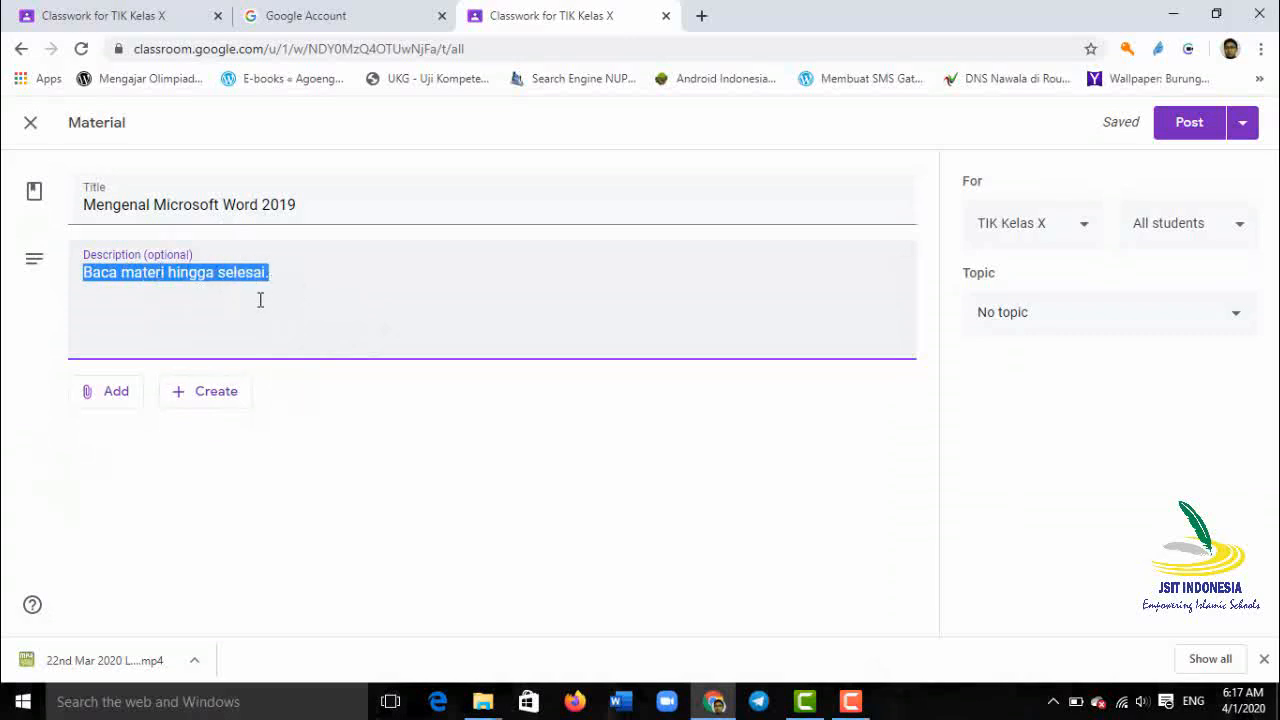
Replace the material's description with "Materi ini menjelaskan secara gamblang tentang Microsoft word 2019"
type("Materi ini menjelaskan secara gamblang tentang Microsoft word 2019")
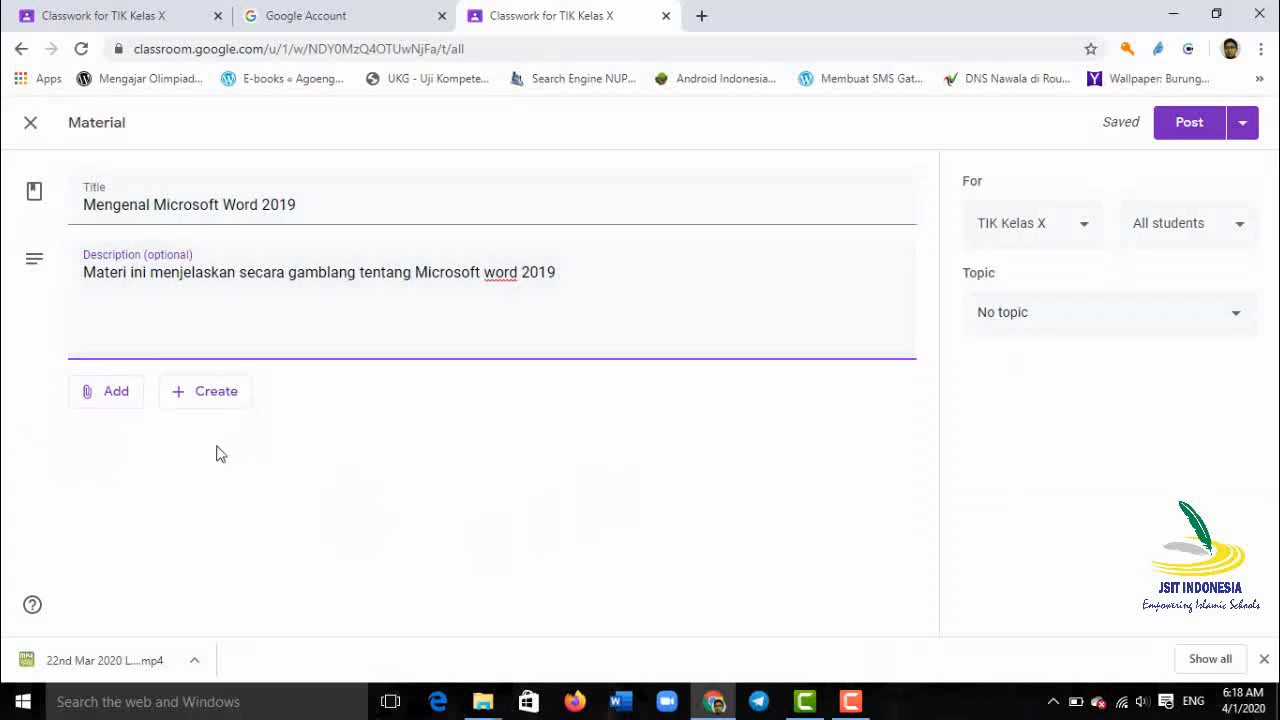
Start attaching a YouTube video to the material and search the videos for "word 2019"
left_click(112, 394)
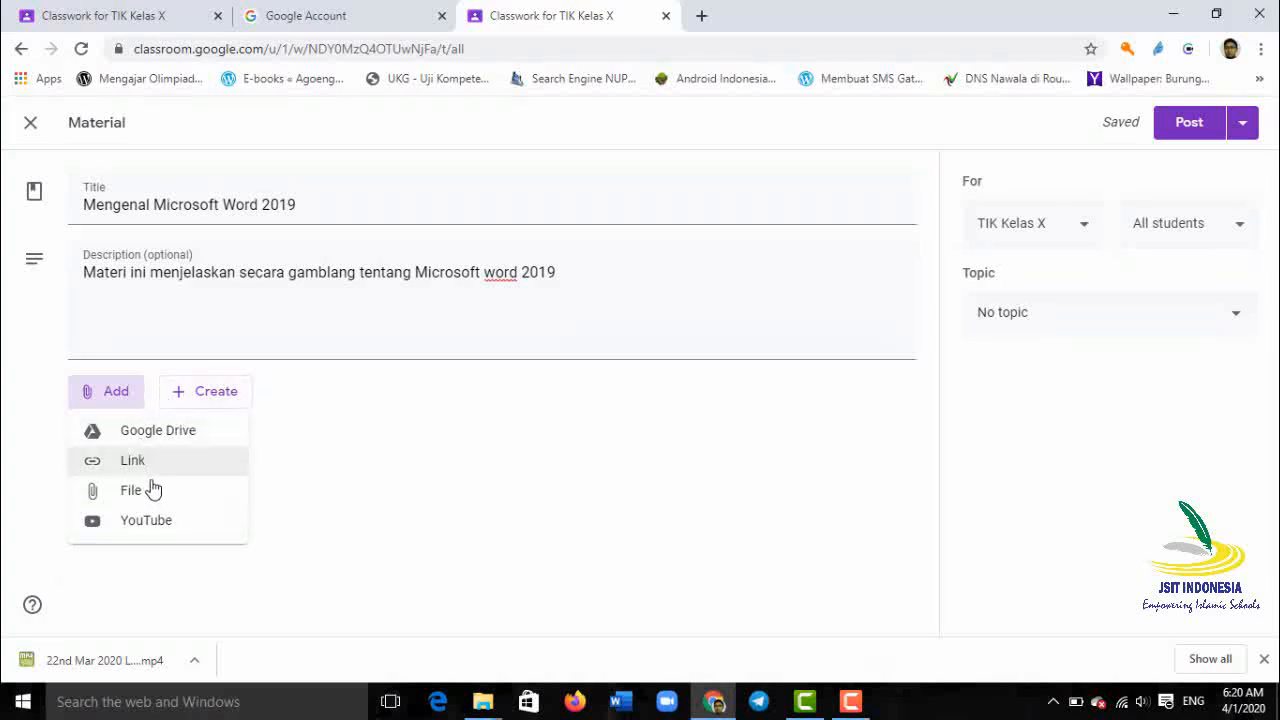
left_click(165, 533)
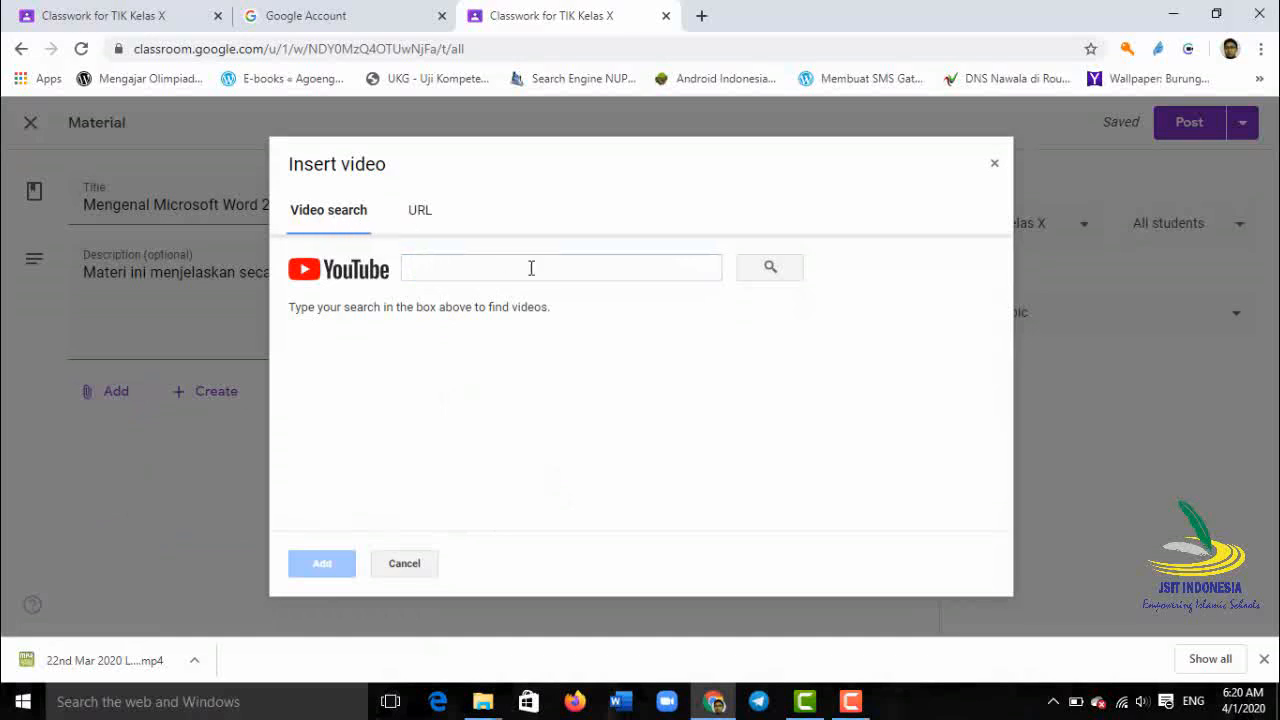
left_click(422, 218)
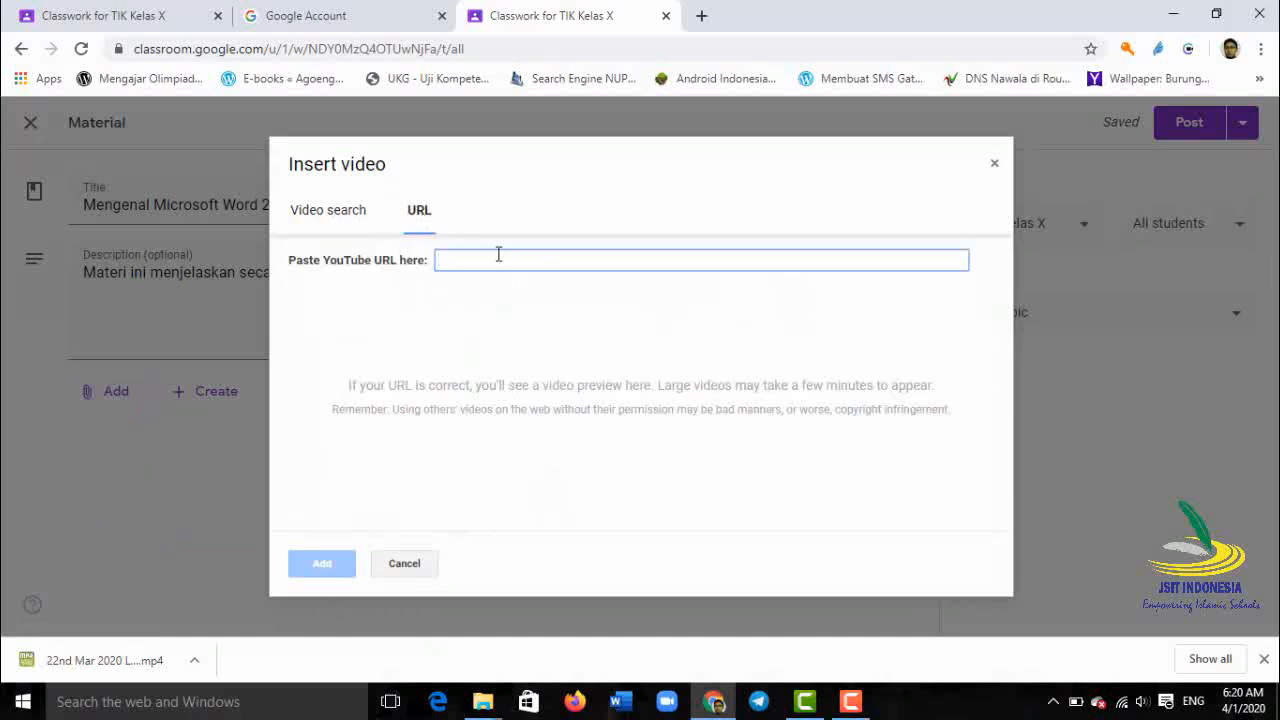
left_click(329, 224)
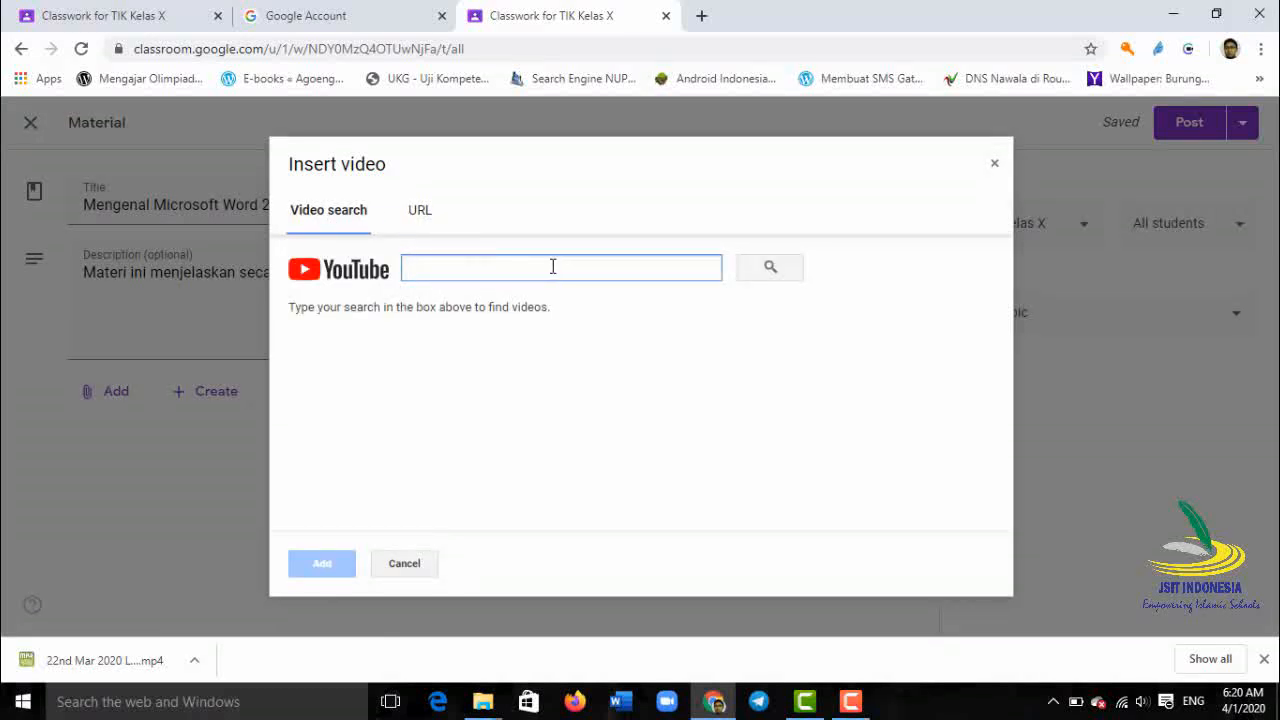
type("w")
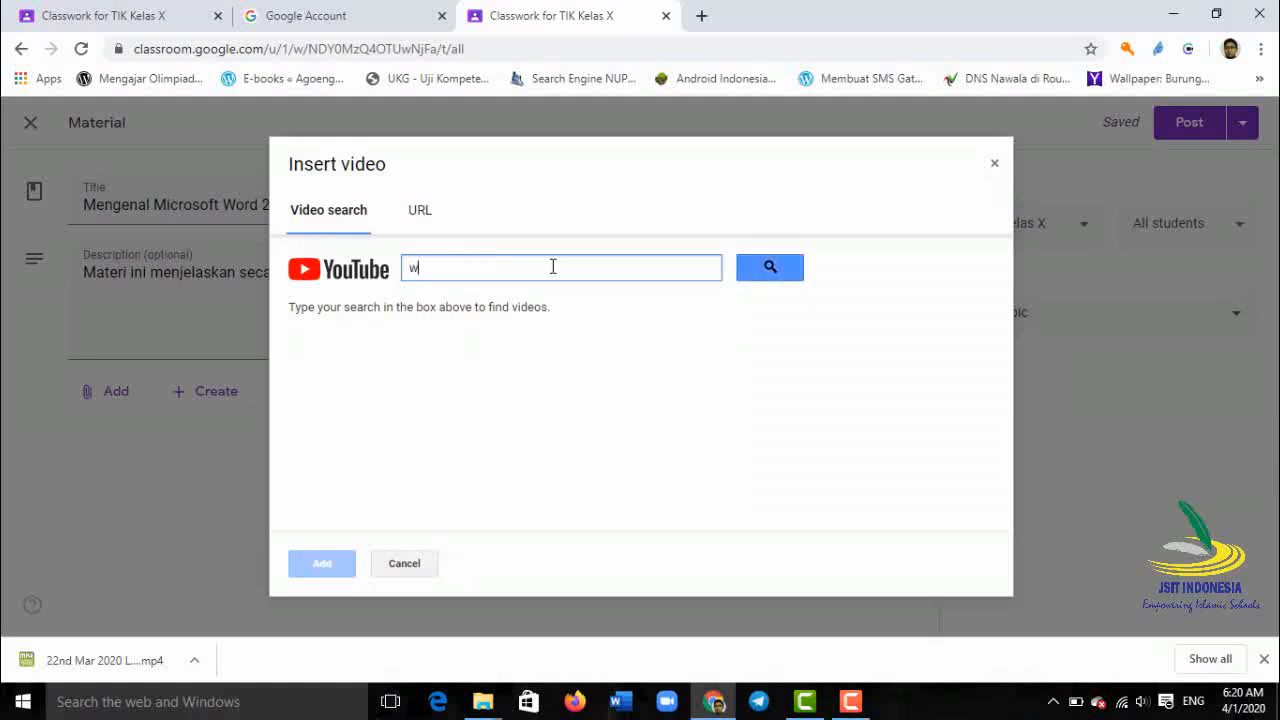
type("ord 2019")
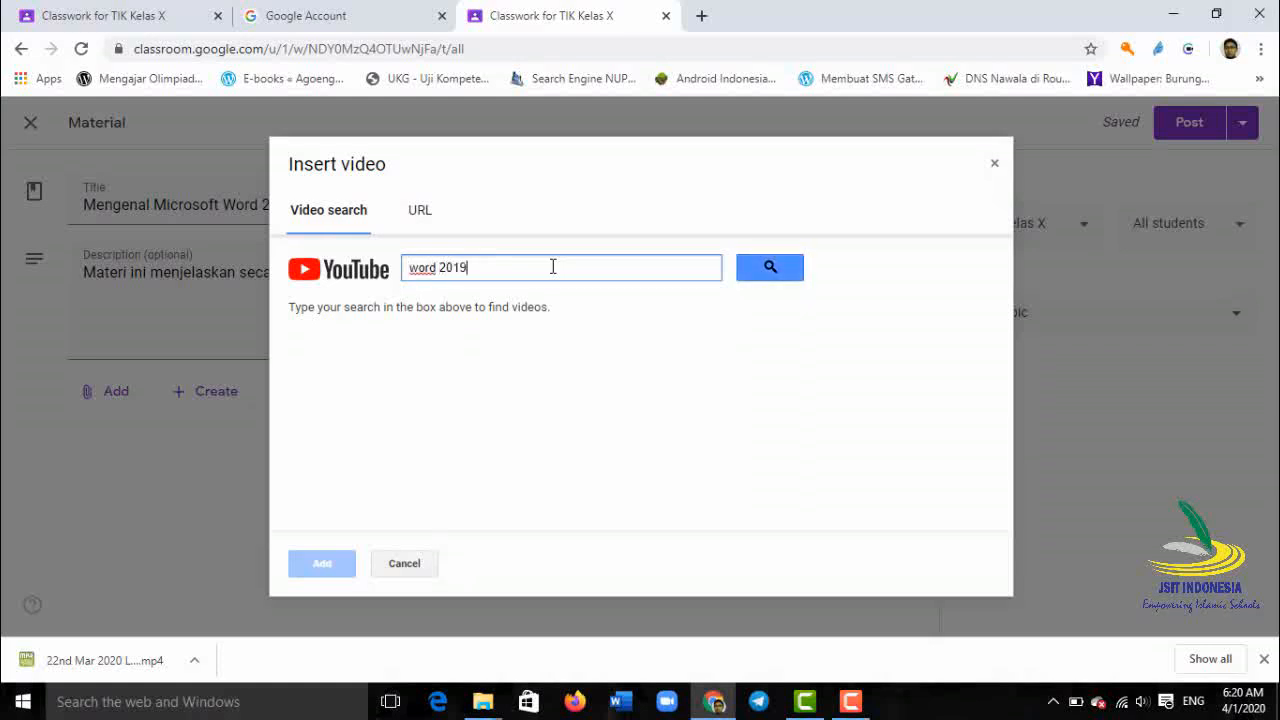
left_click(768, 266)
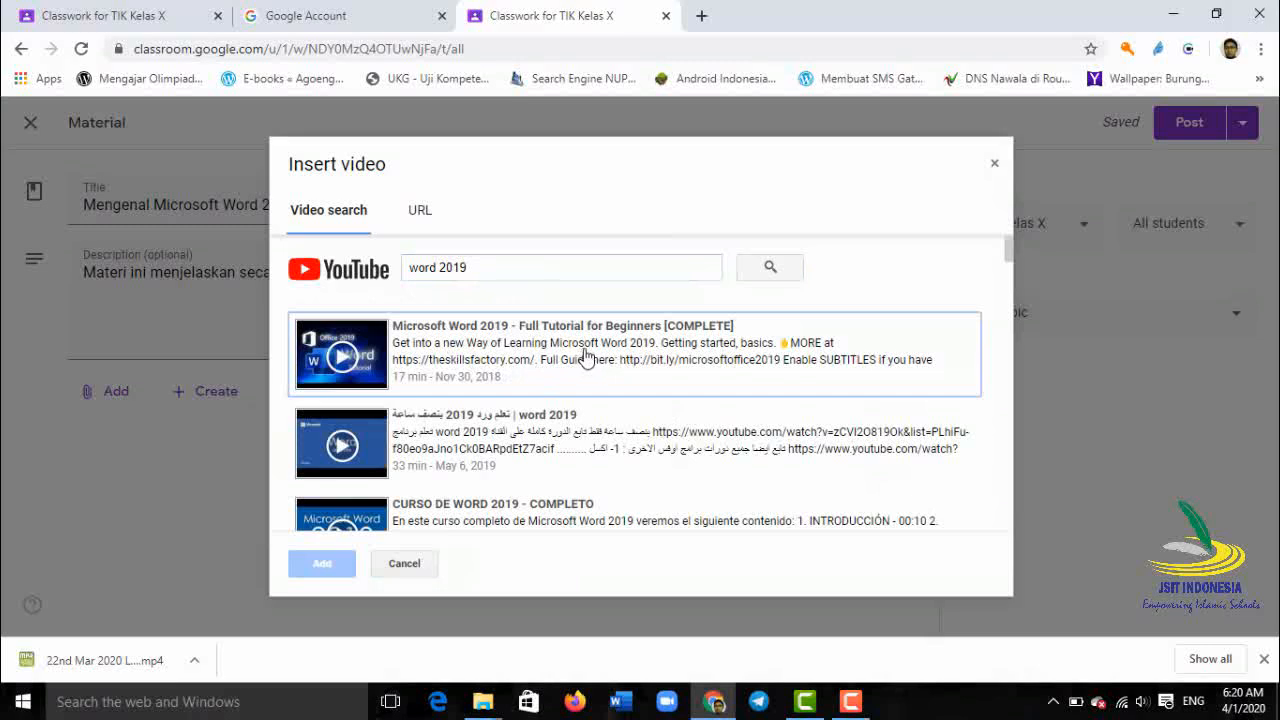
Browse the video results and attach "Microsoft Word 2019 - Full Tutorial for Beginners [COMPLETE]" to the material
scroll(585, 357, "down", 2)
scroll(640, 450, "down", 4)
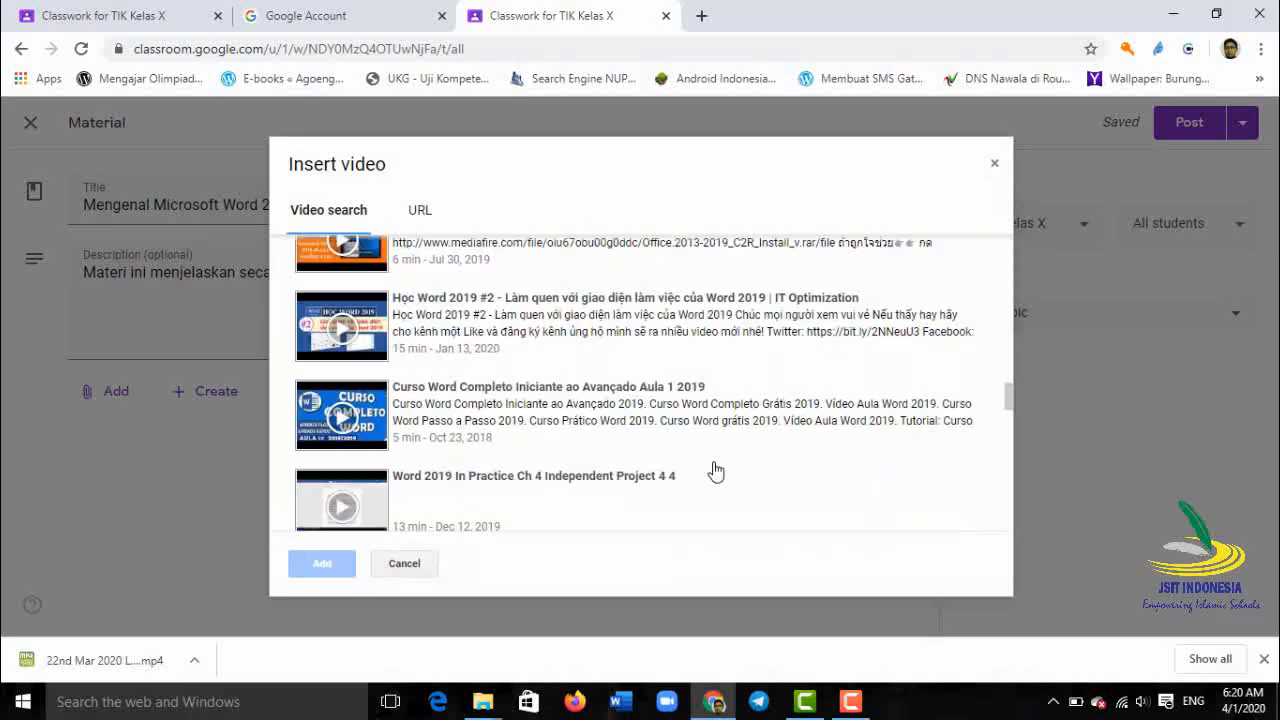
scroll(716, 471, "down", 5)
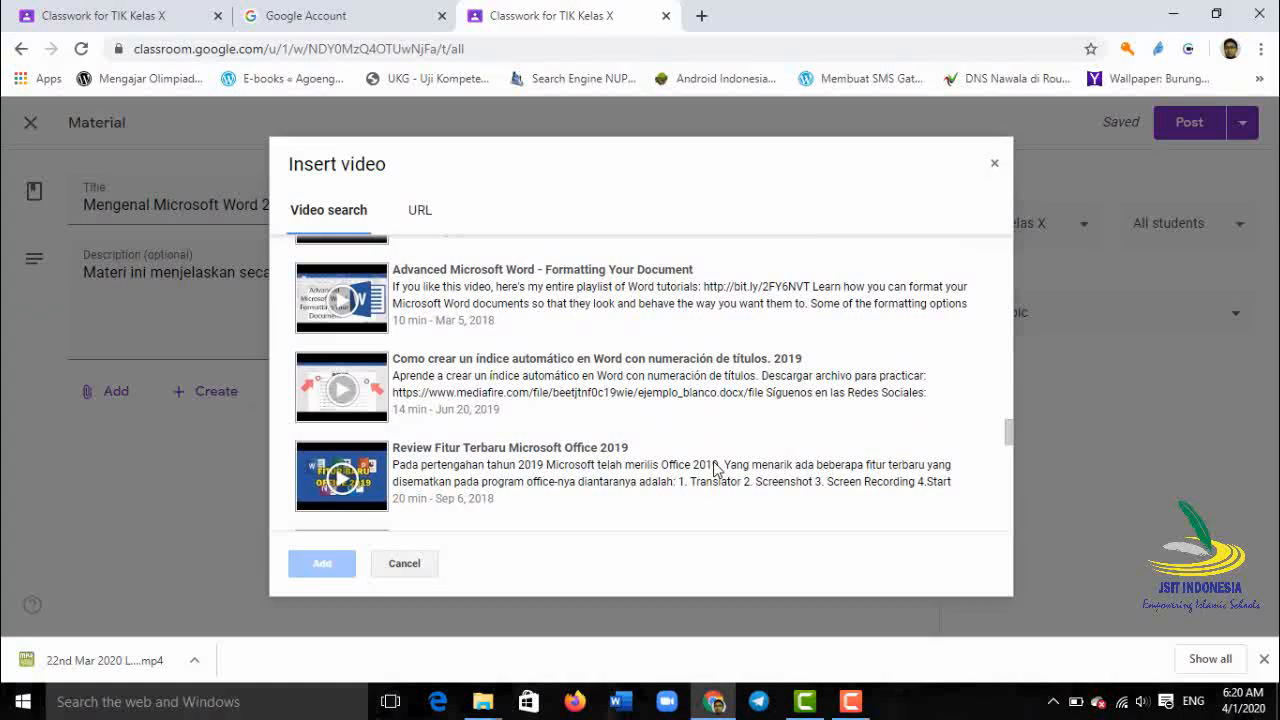
scroll(716, 469, "down", 3)
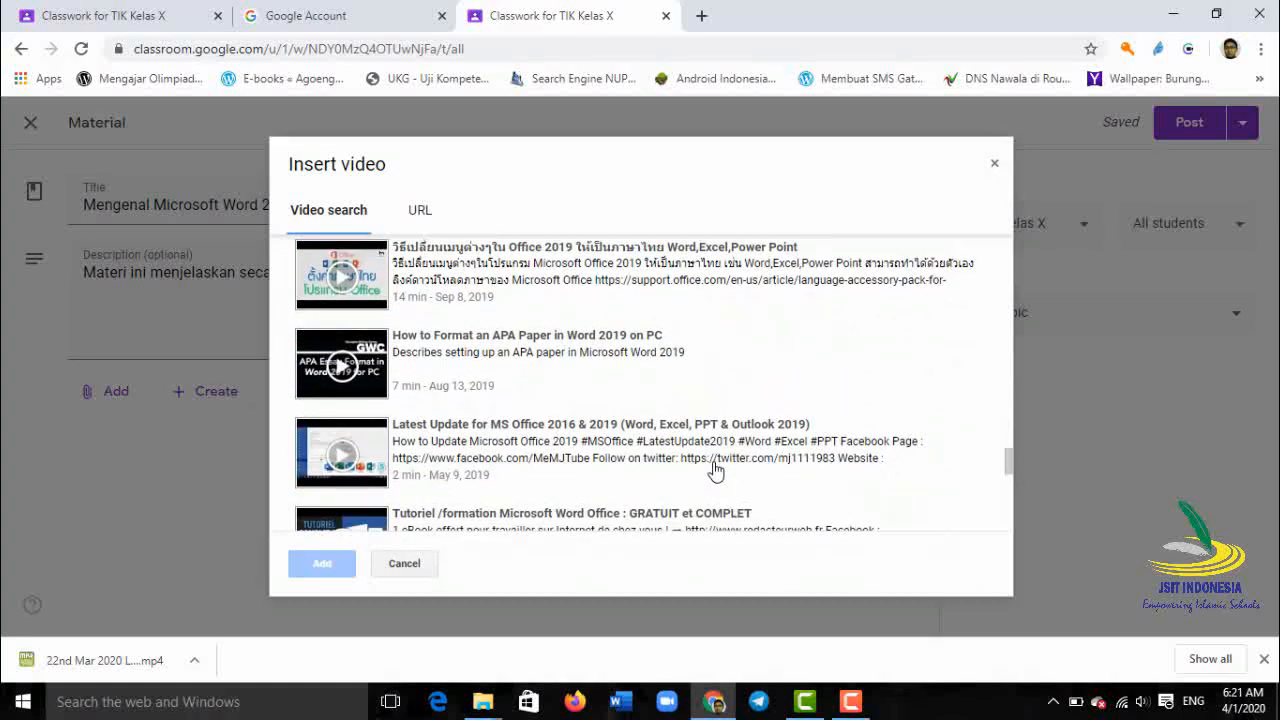
scroll(716, 471, "up", 15)
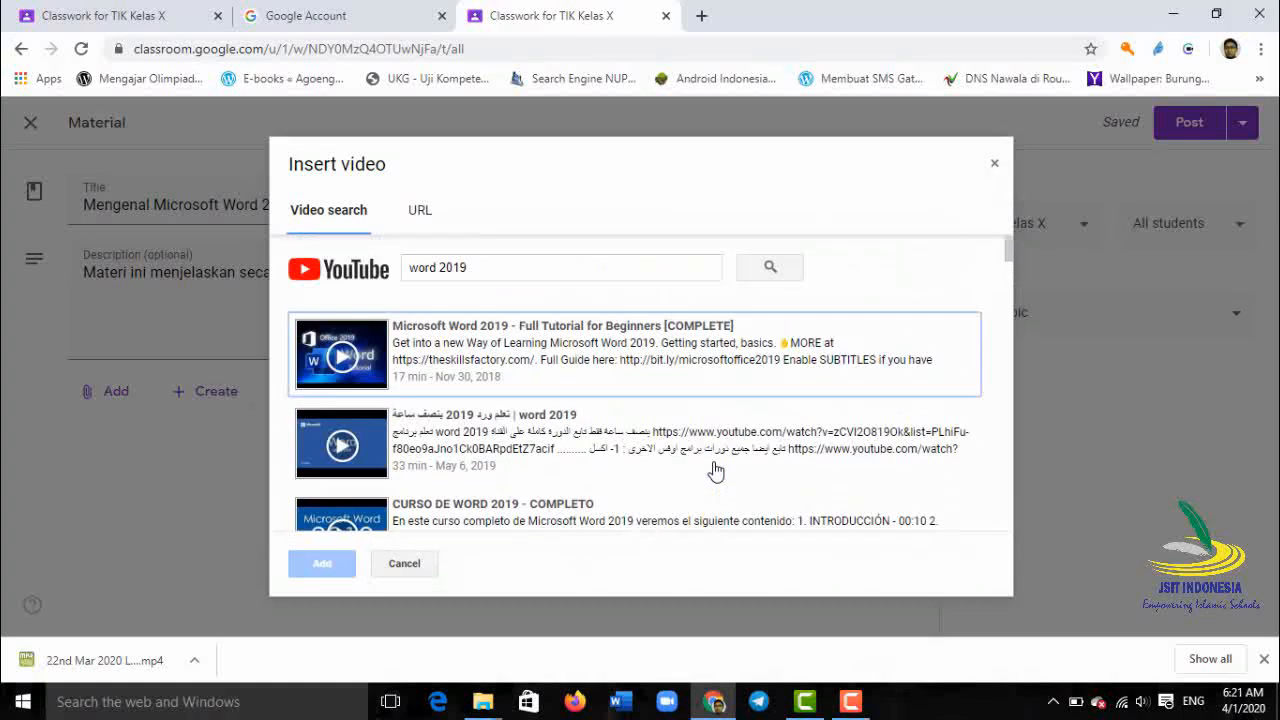
left_click(528, 374)
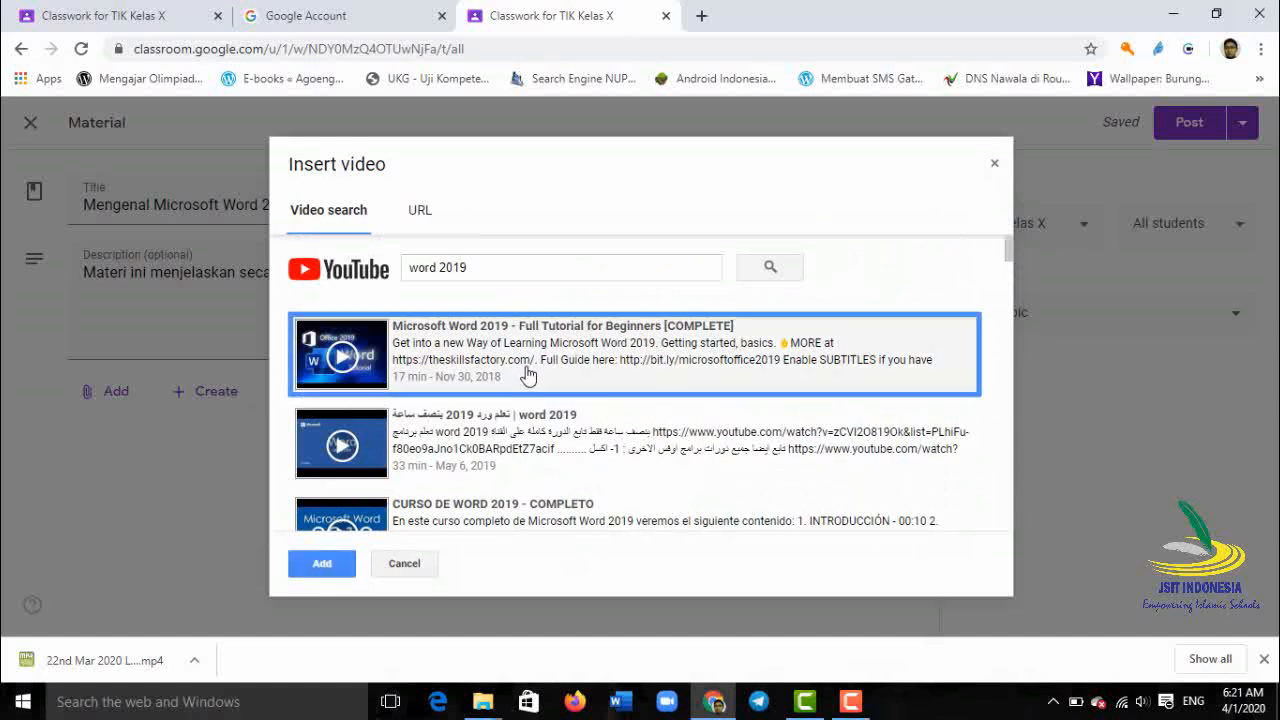
left_click(335, 562)
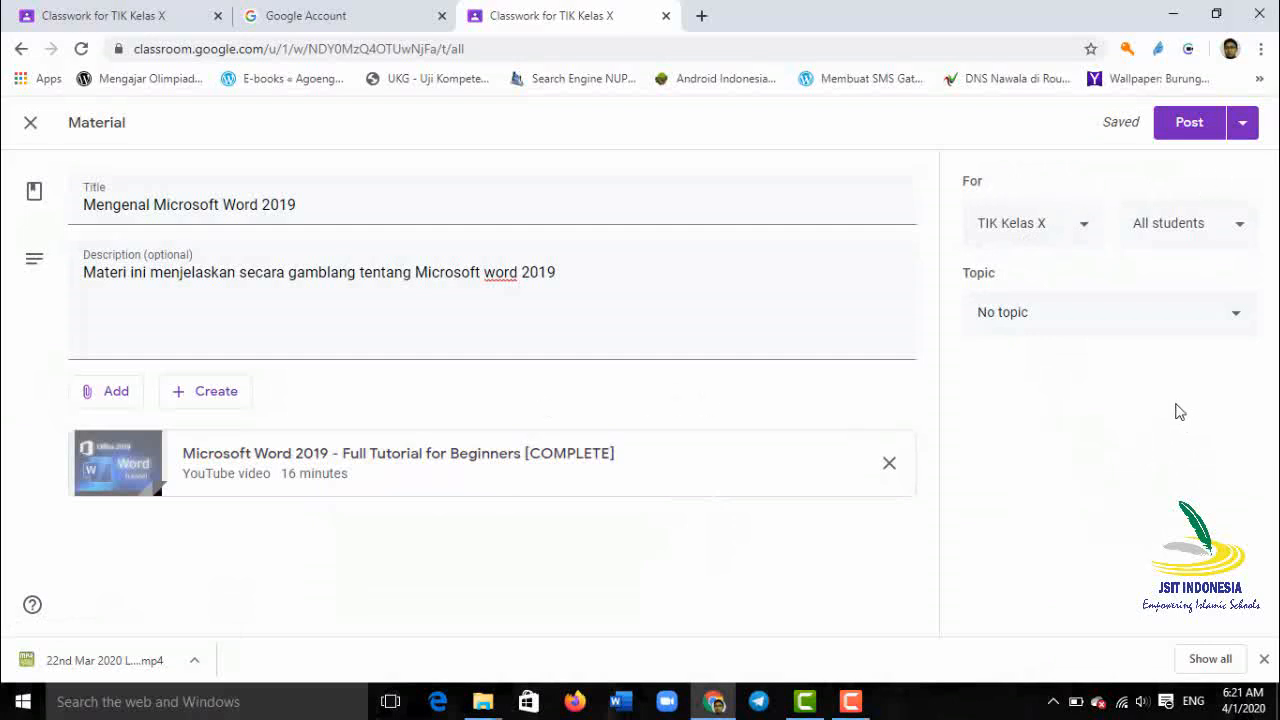
Check which classes and students the material can be assigned to
left_click(1085, 233)
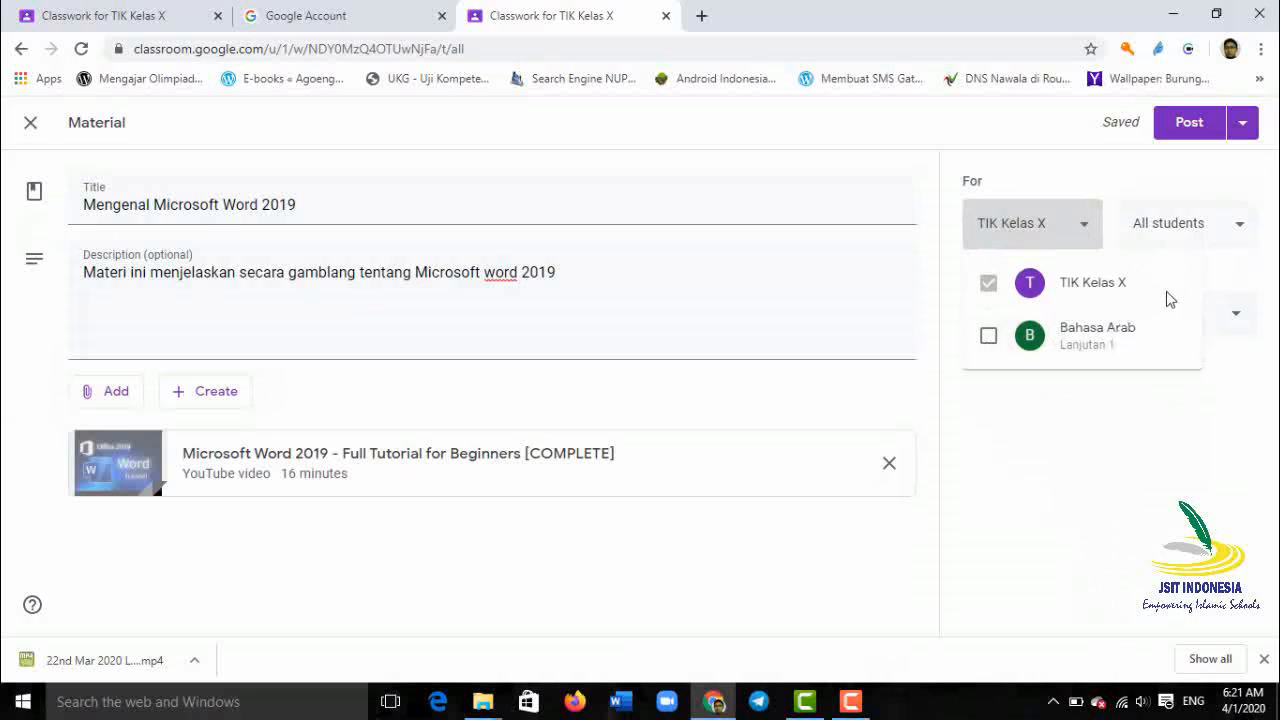
left_click(1090, 192)
left_click(1238, 230)
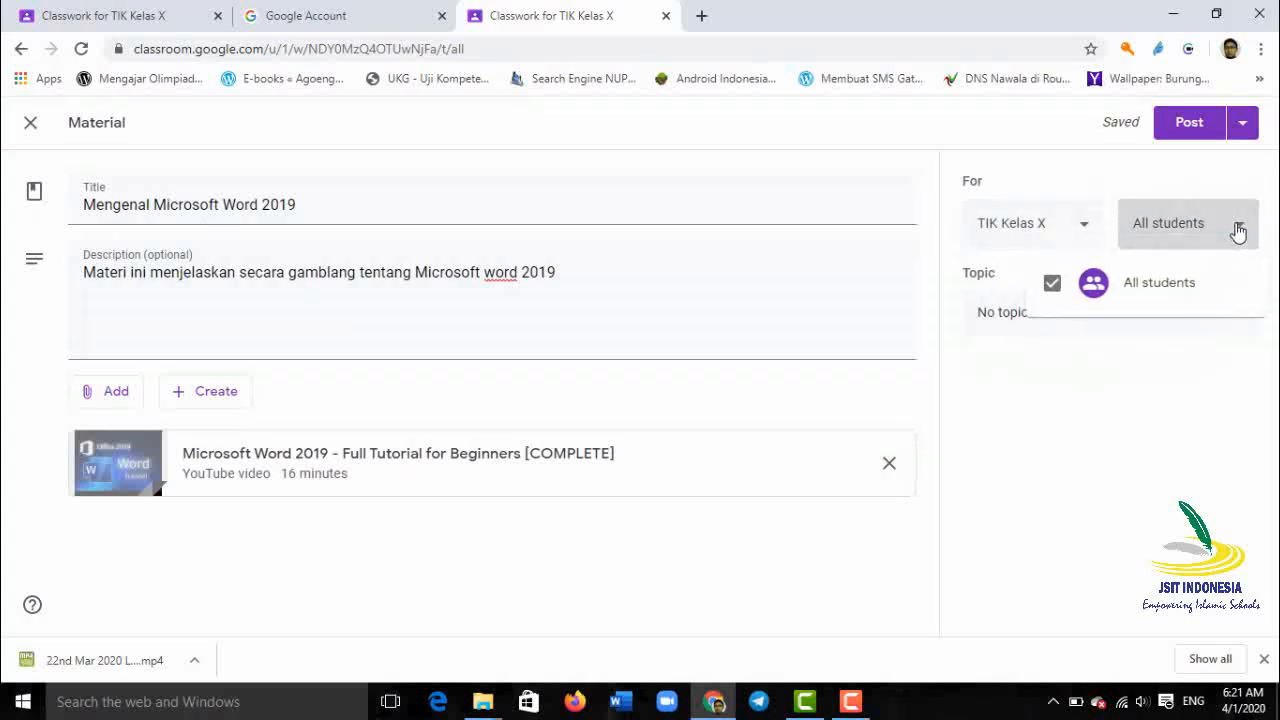
left_click(1194, 186)
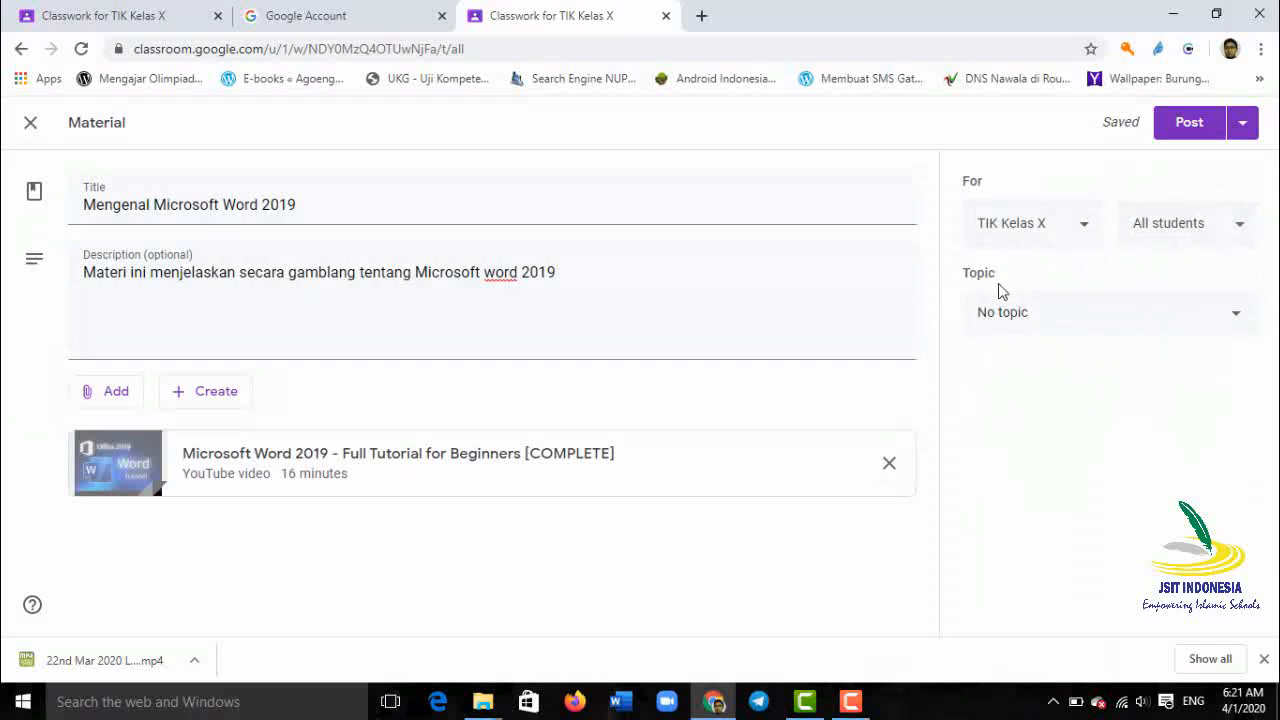
Assign the material to the Office topic and save it as a draft
left_click(1233, 320)
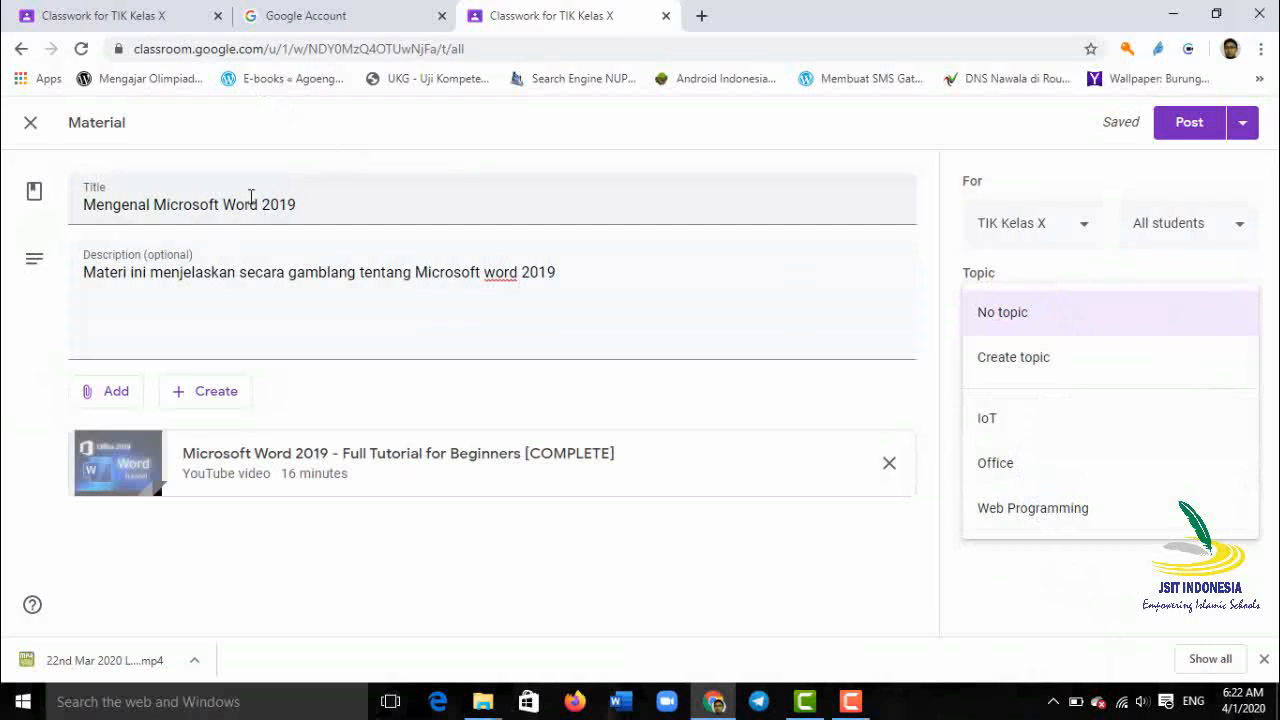
left_click(1030, 467)
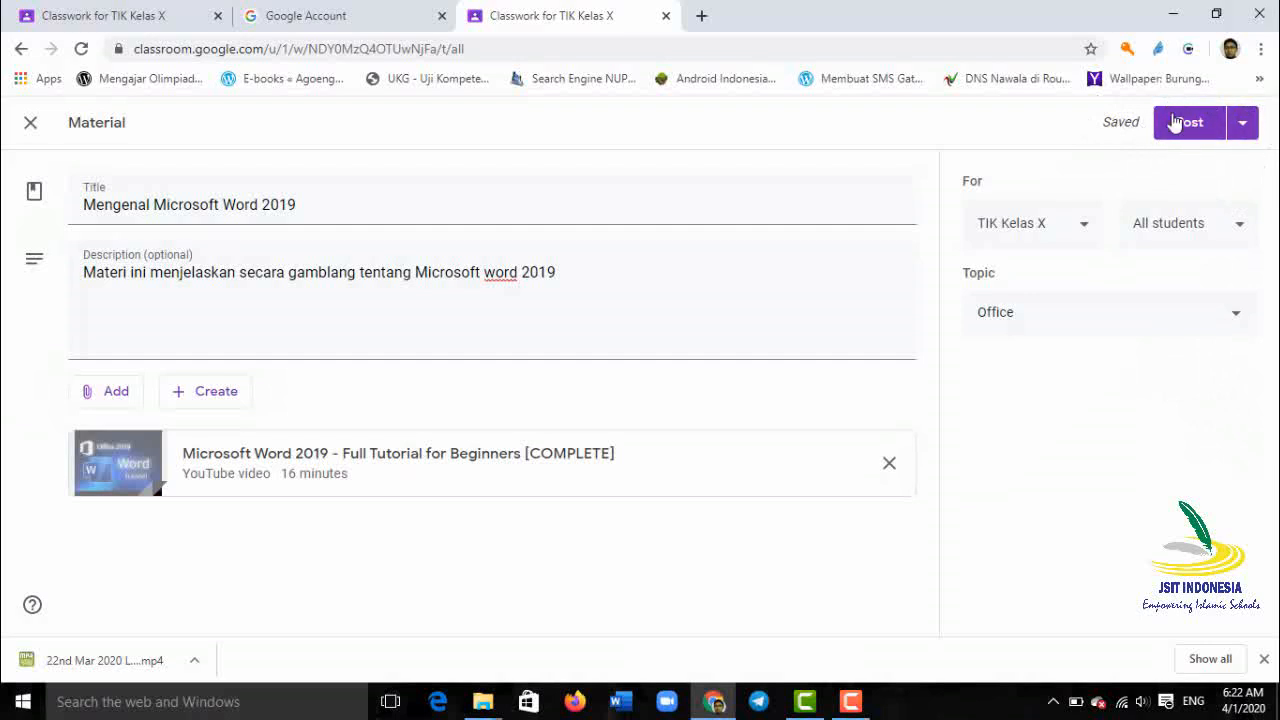
left_click(1242, 130)
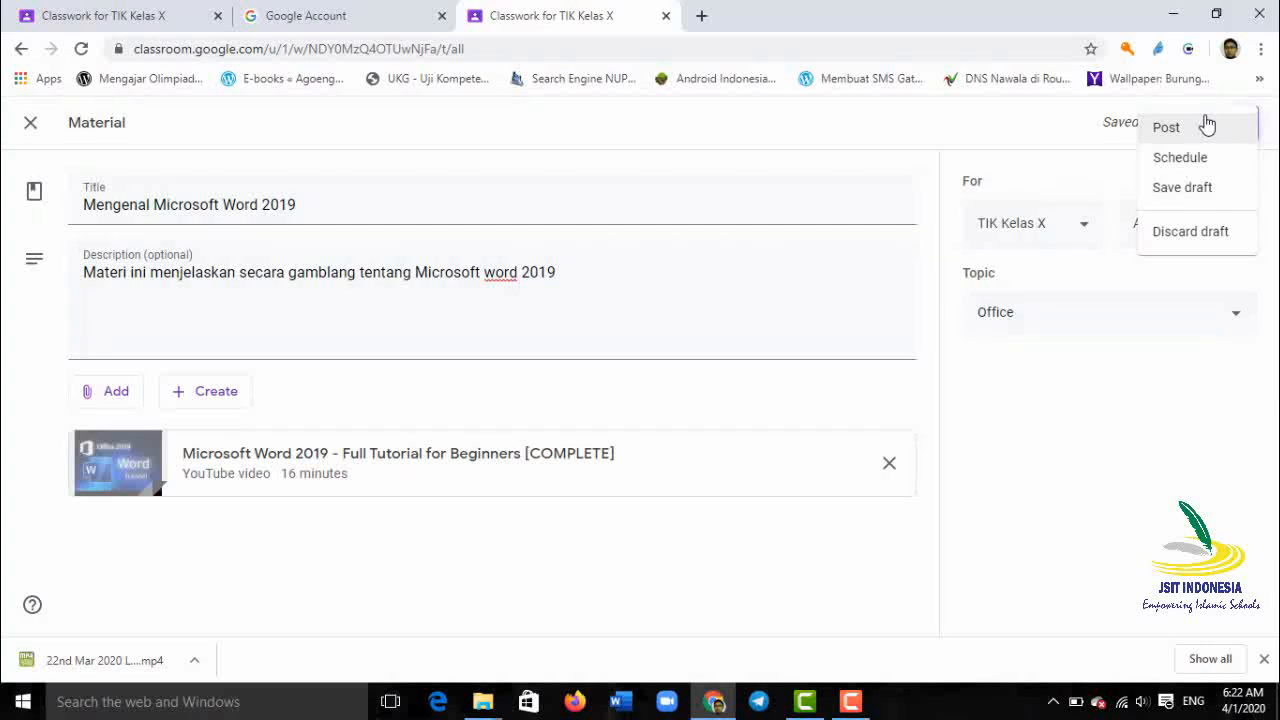
left_click(1197, 190)
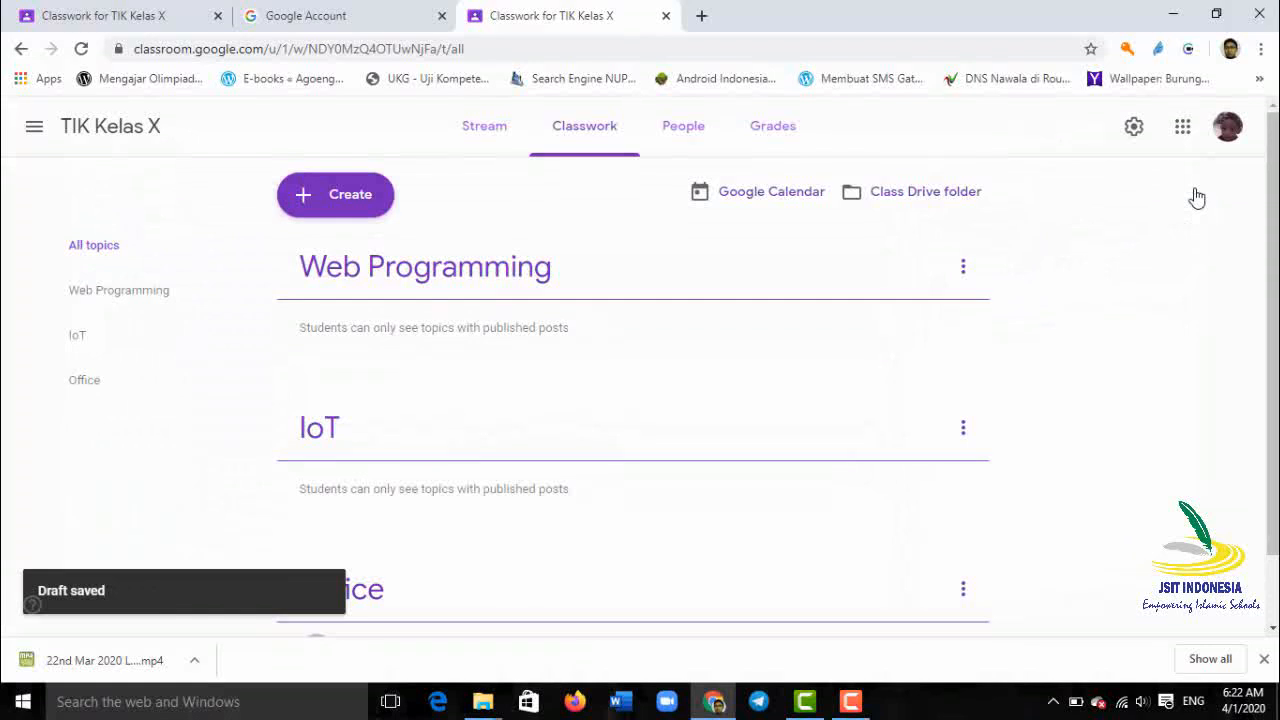
Move the Office topic up above IoT and Web Programming so it is first on the classwork page
scroll(857, 540, "down", 1)
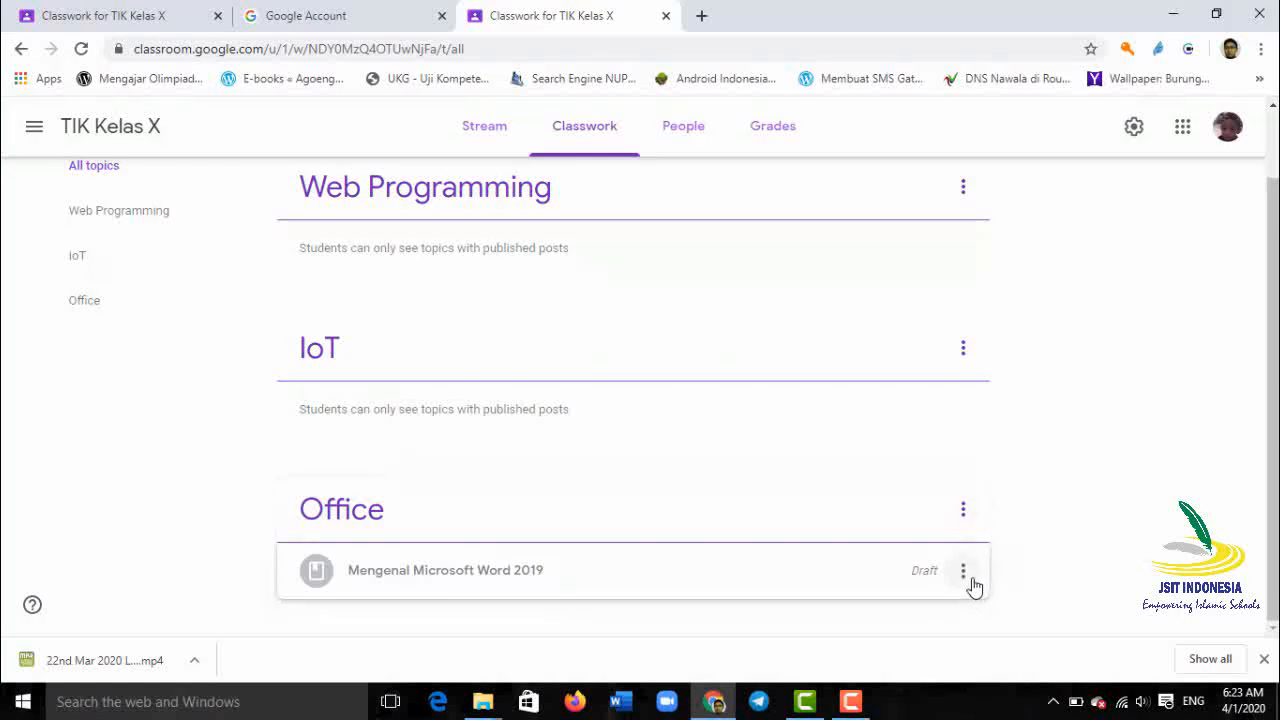
left_click(962, 512)
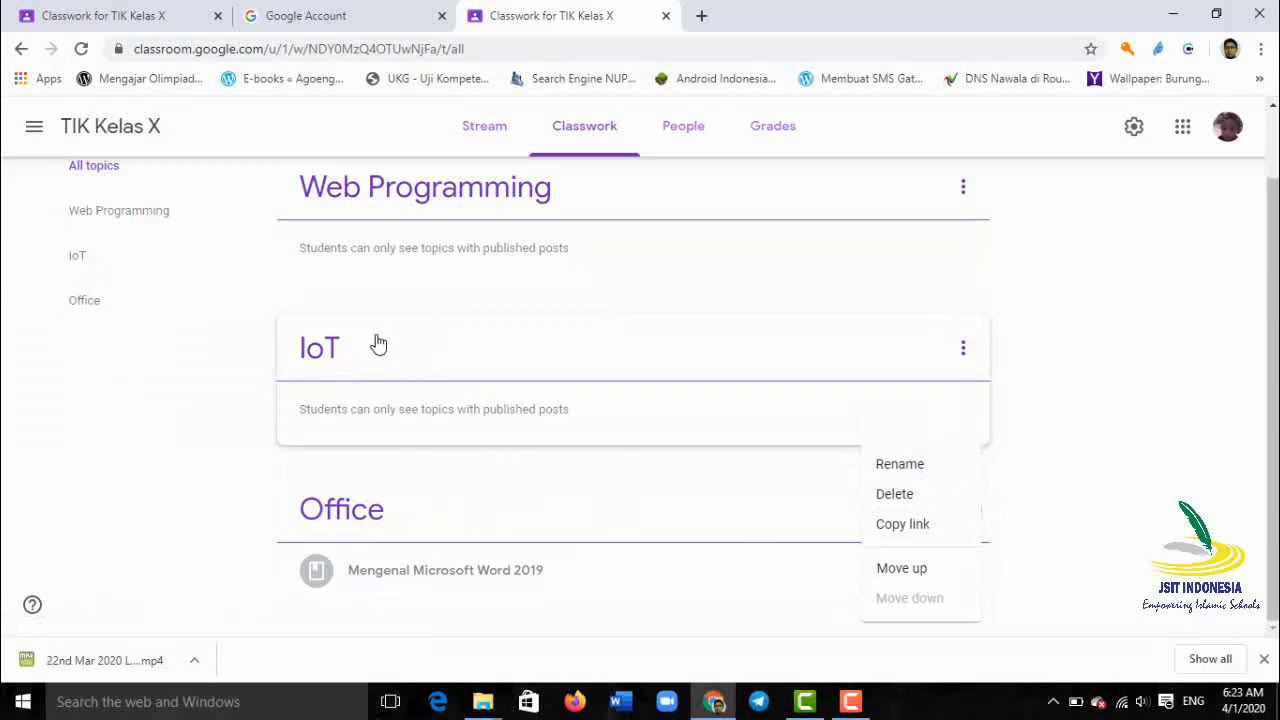
left_click(920, 570)
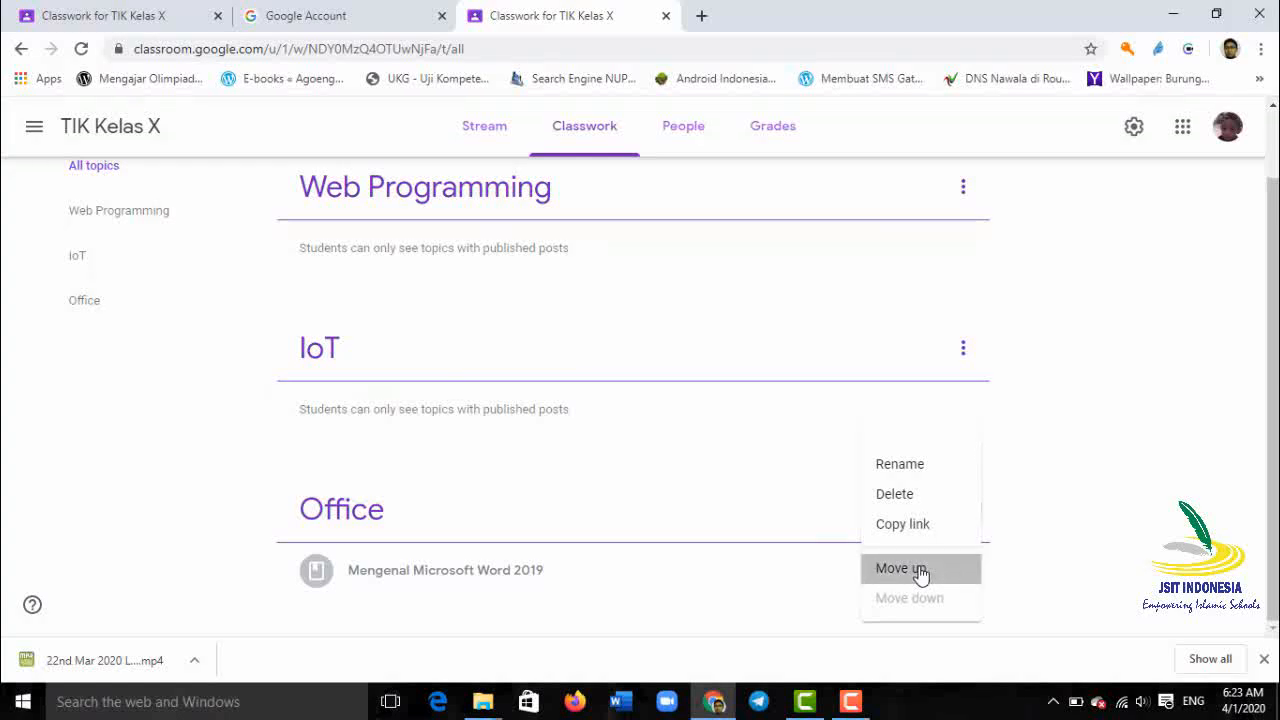
left_click(964, 352)
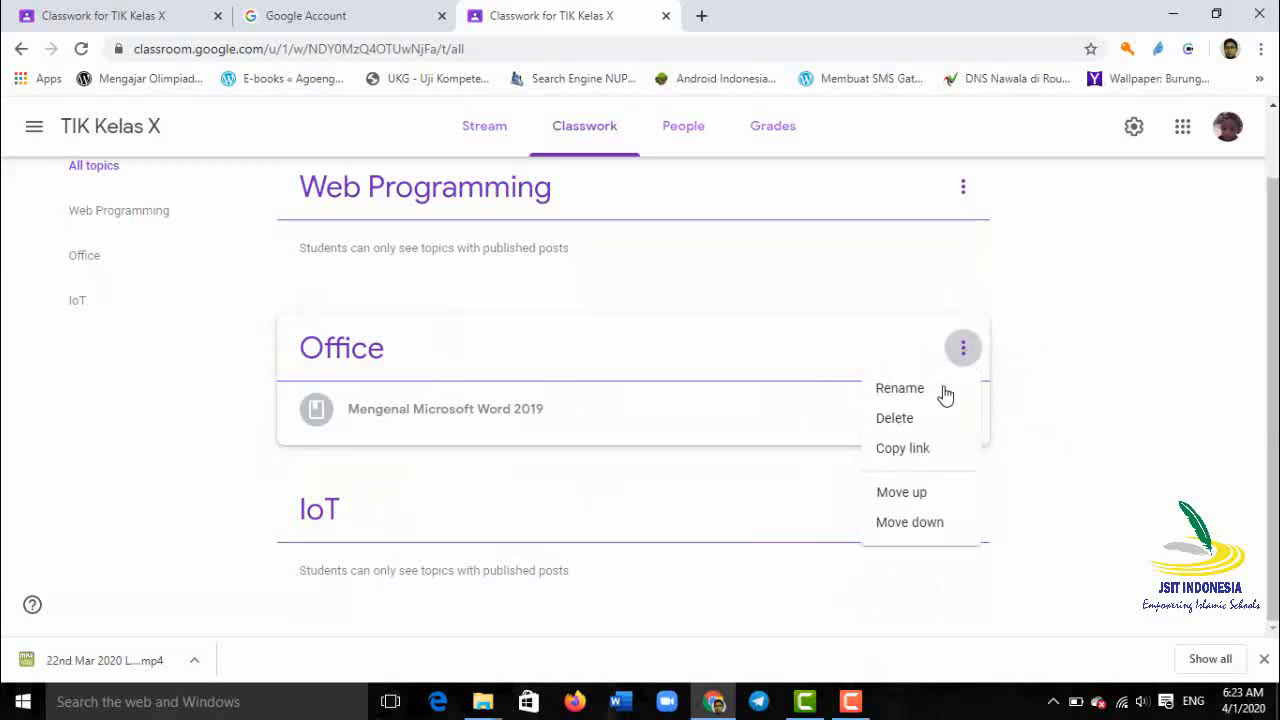
left_click(940, 493)
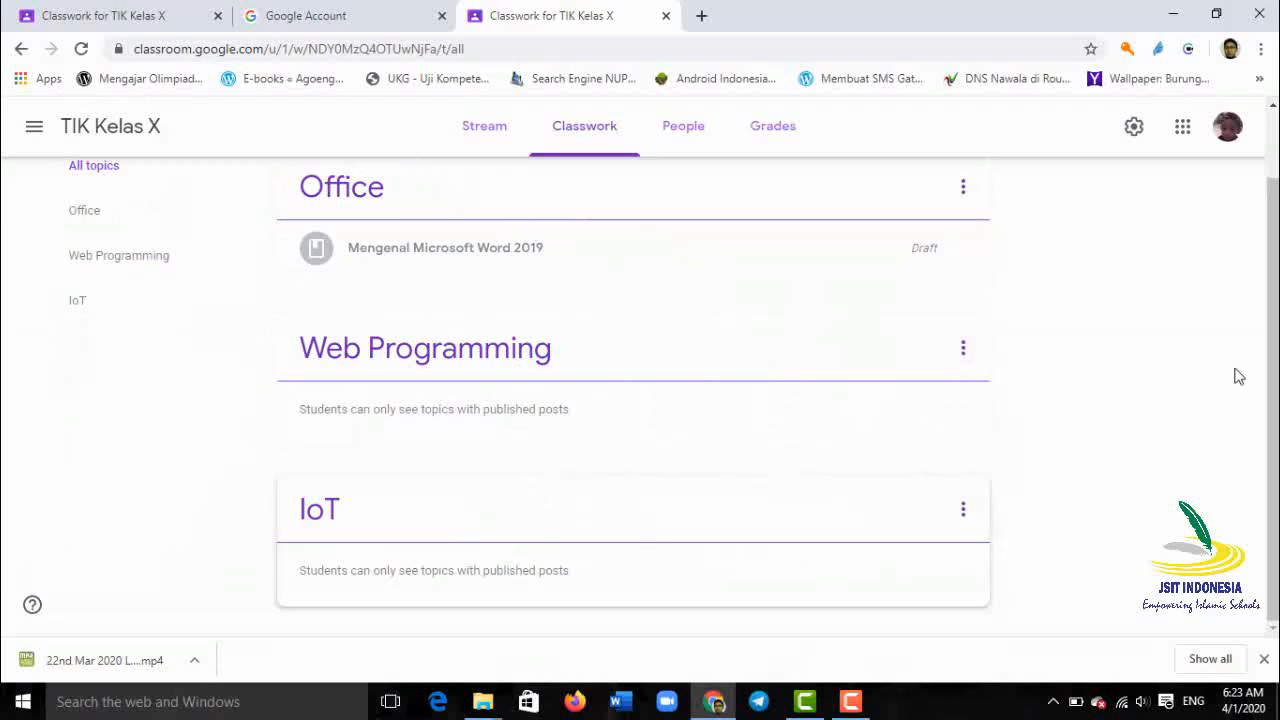
scroll(1217, 422, "up", 2)
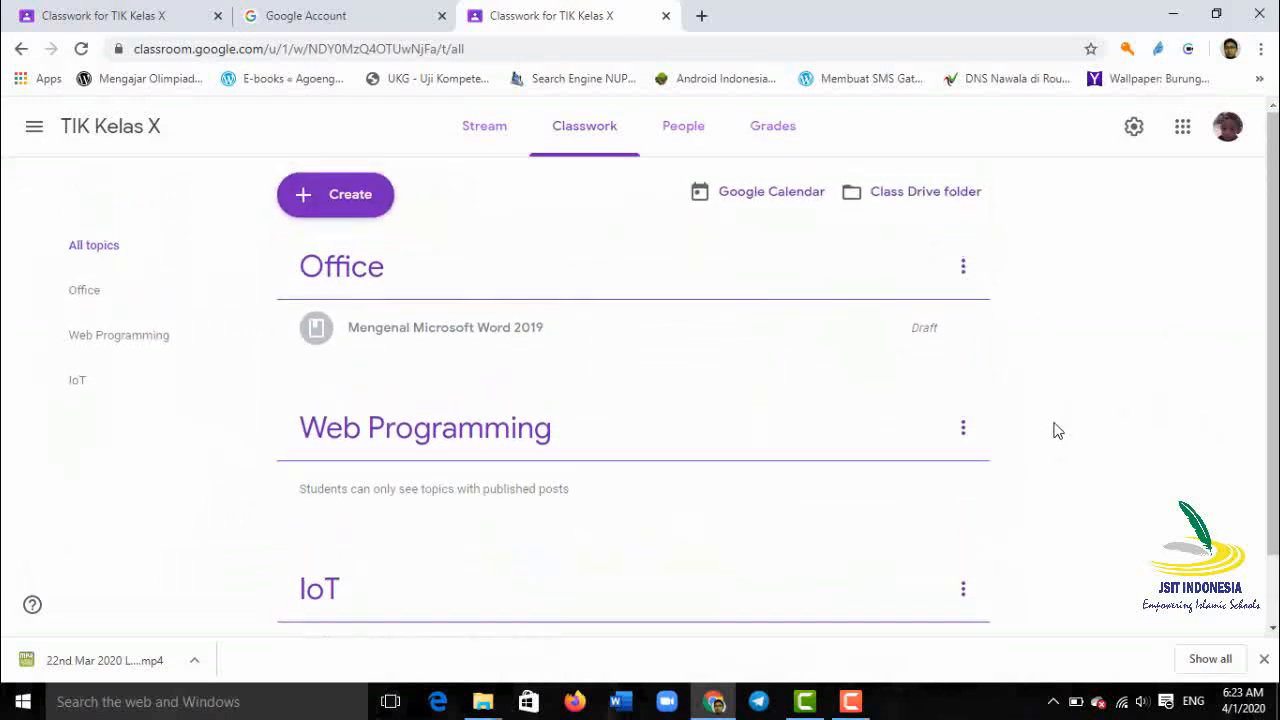
left_click(963, 267)
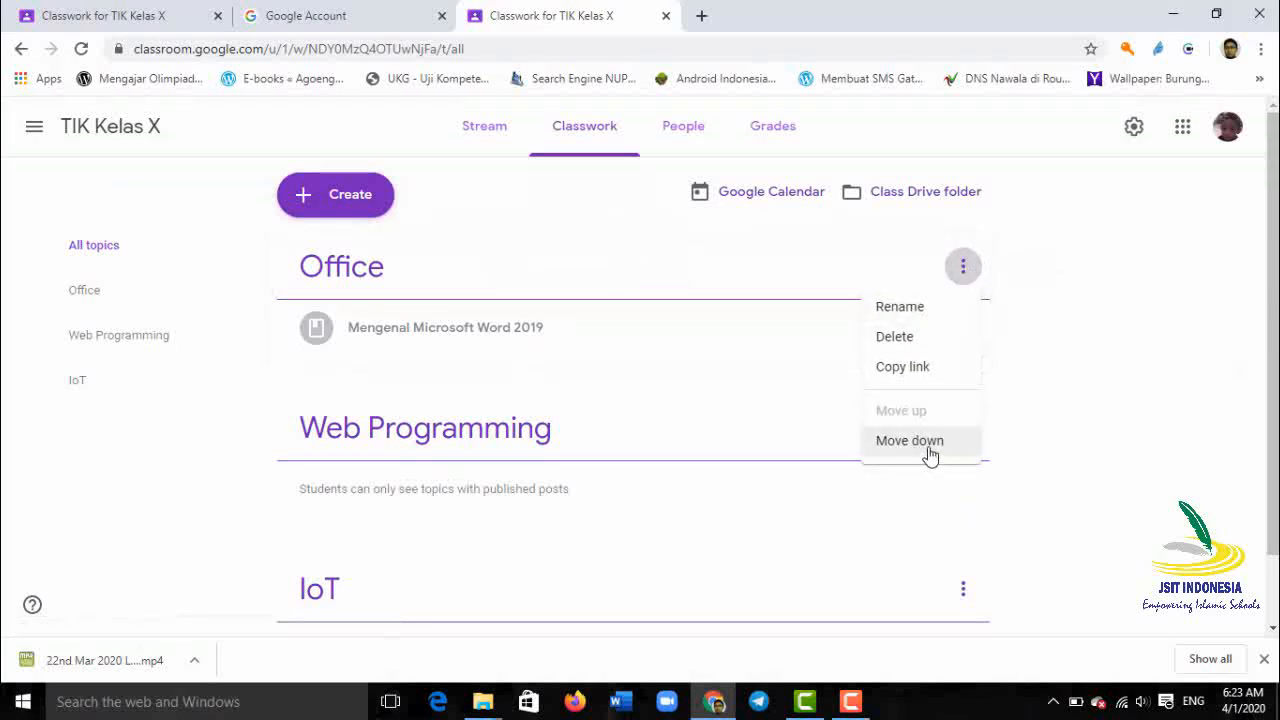
left_click(1105, 347)
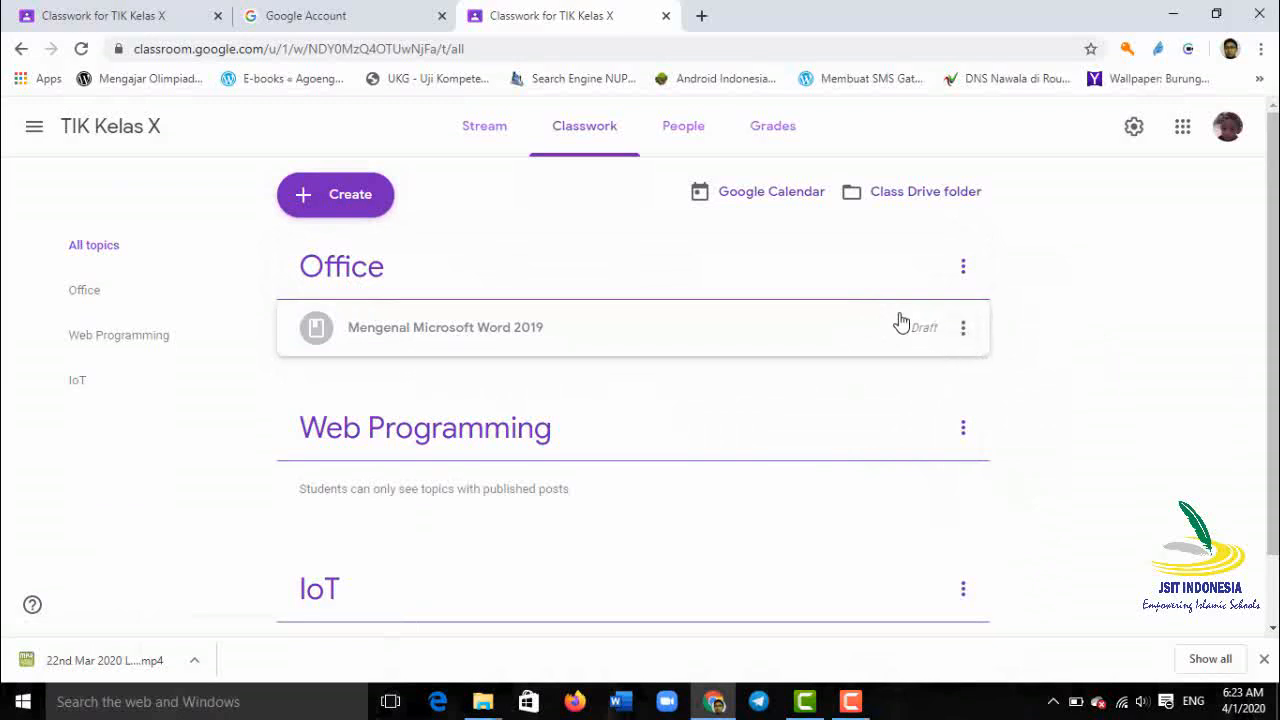
Post the "Mengenal Microsoft Word 2019" draft to all students of the class and open the class stream
left_click(964, 333)
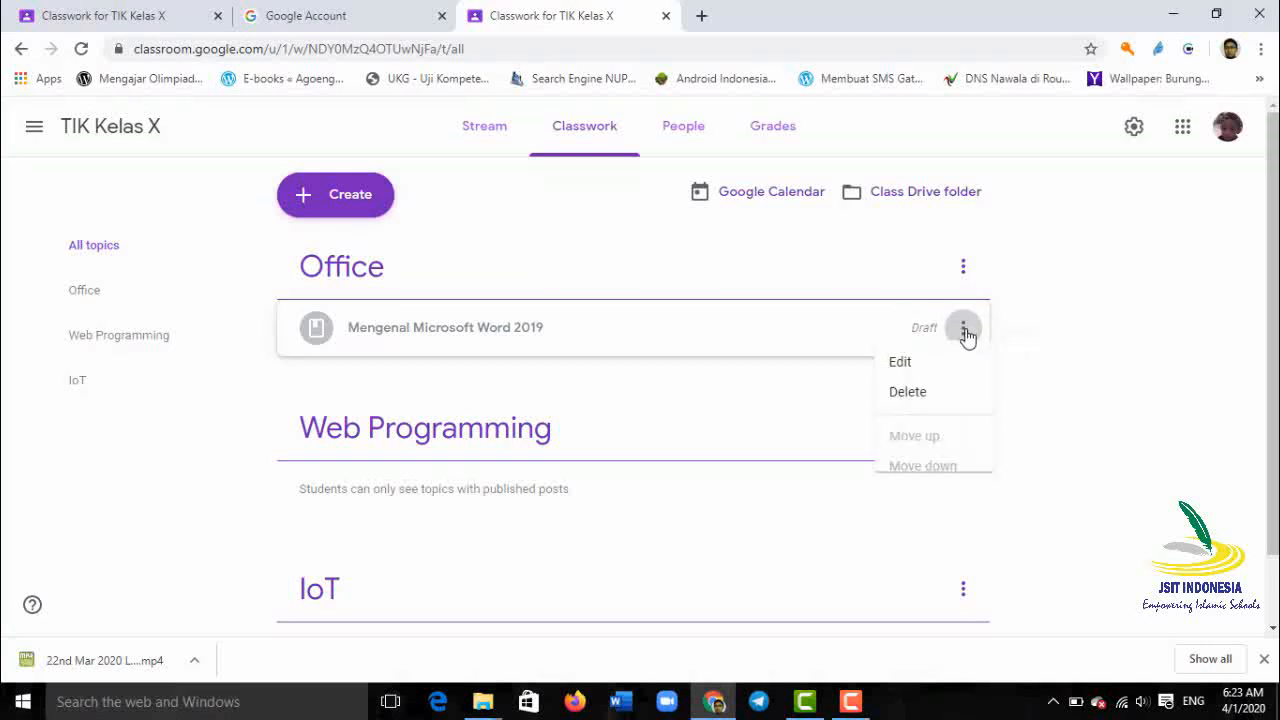
left_click(907, 369)
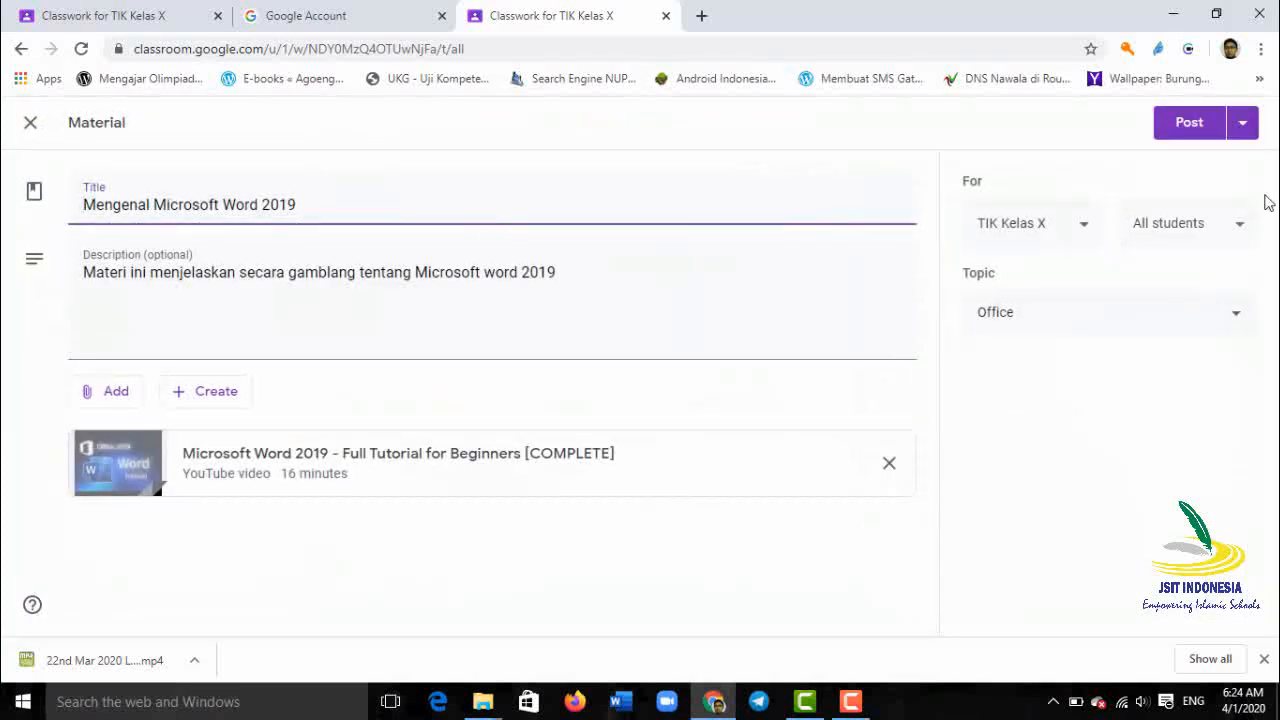
left_click(1246, 126)
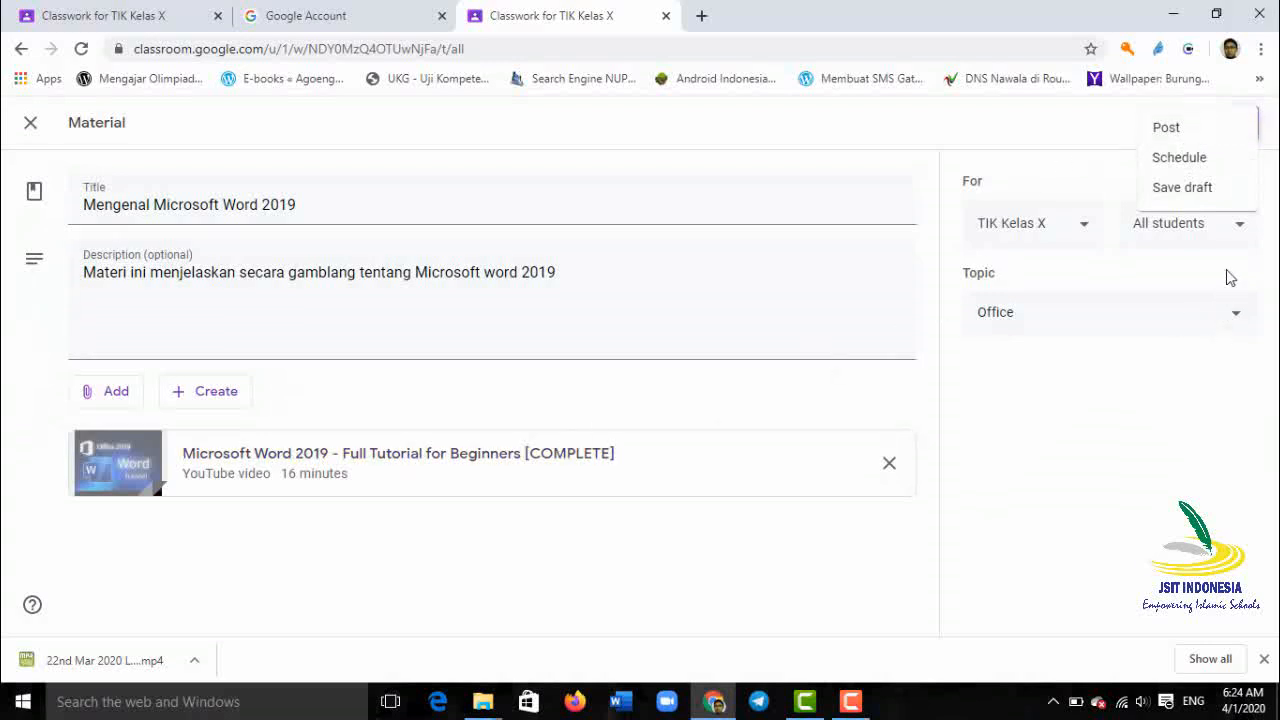
left_click(1195, 130)
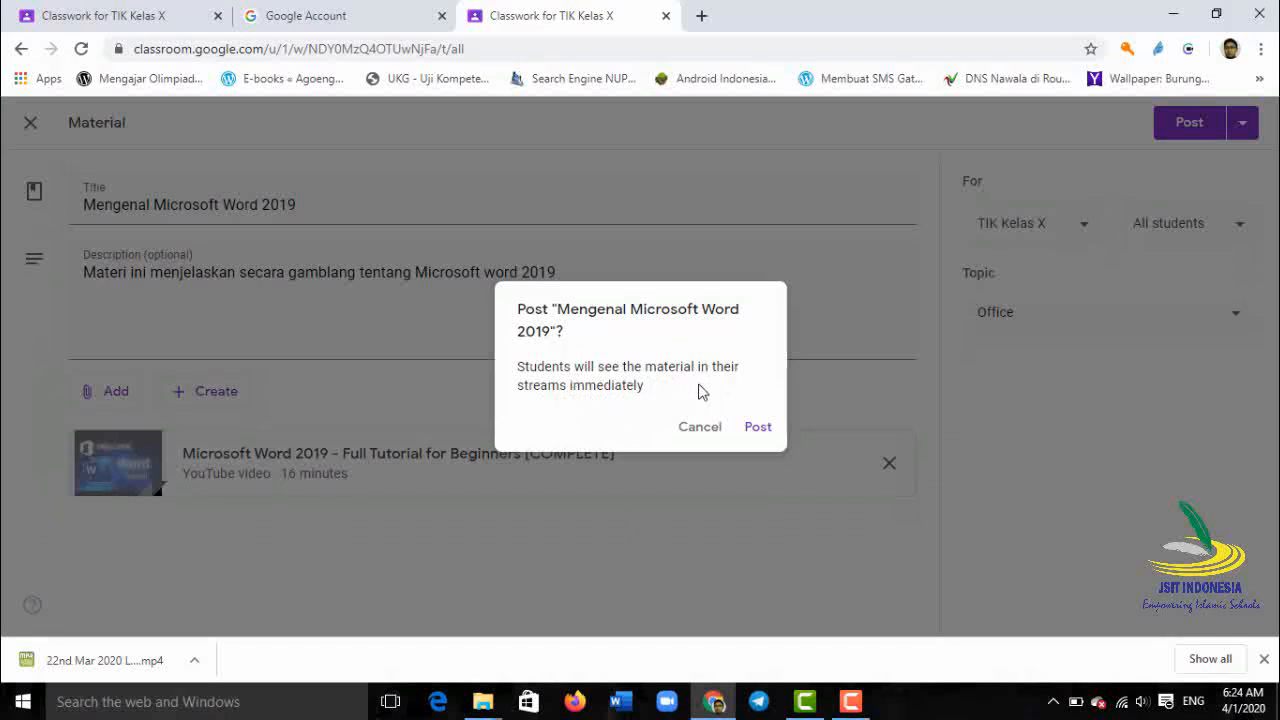
left_click(752, 432)
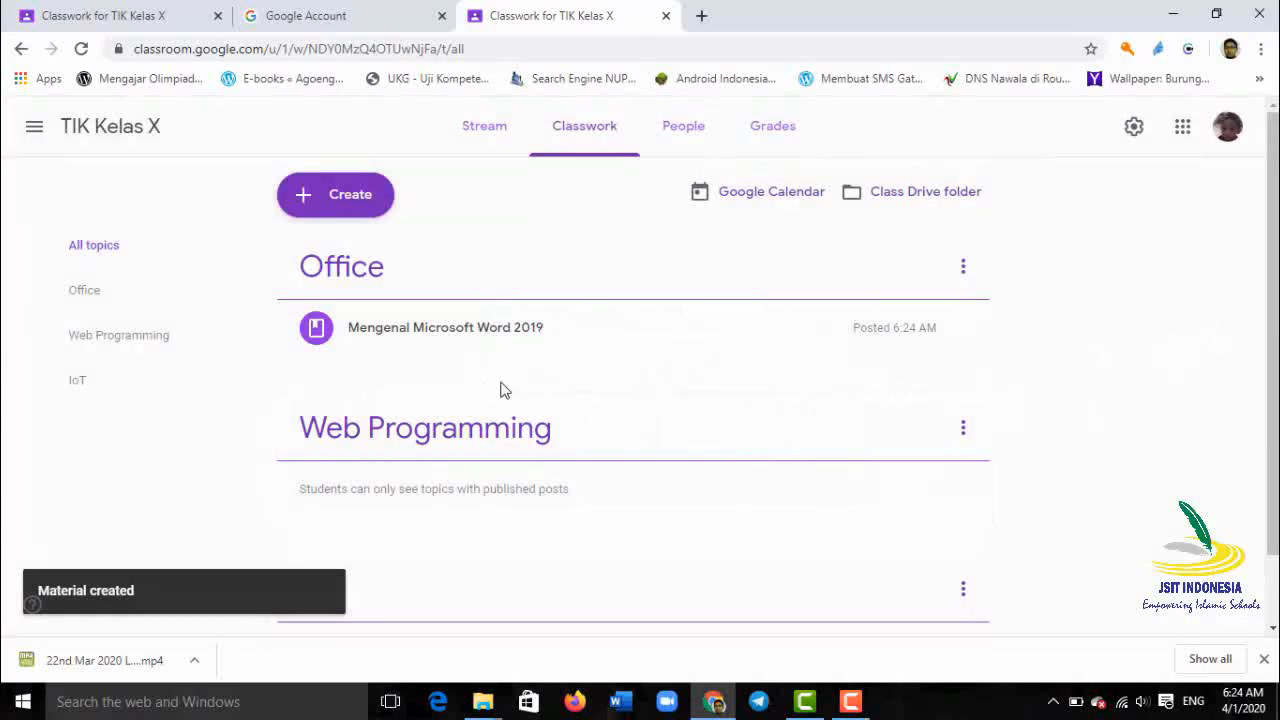
left_click(479, 130)
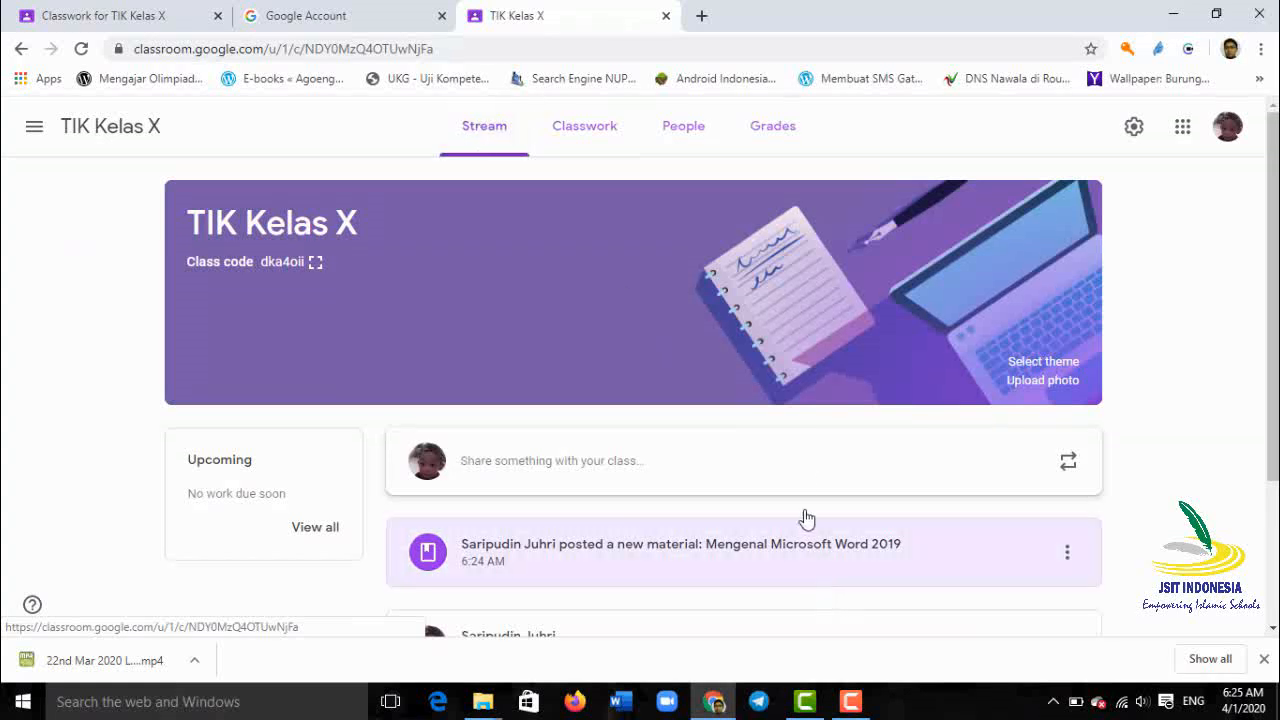
Create a classwork assignment titled "membuat Dokumen" with the instructions "Buatlah karangan bebas menggunakan microsoft word 2019"
scroll(797, 485, "down", 1)
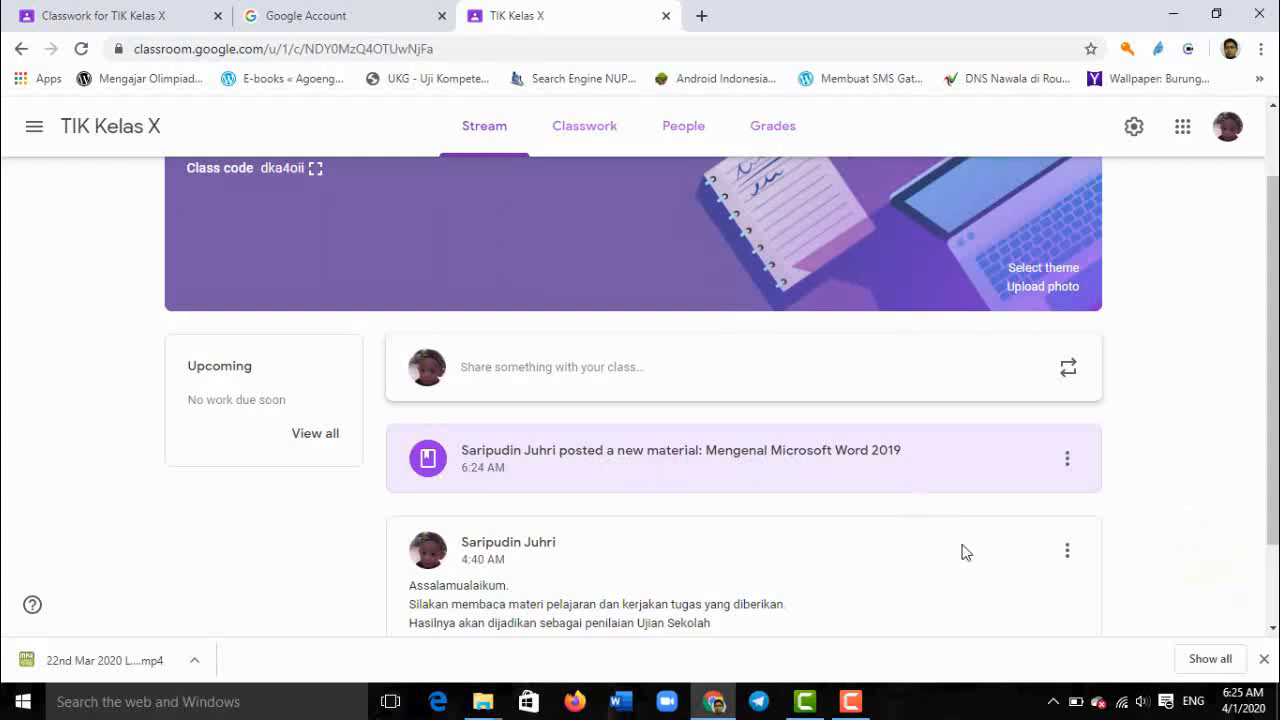
scroll(903, 572, "up", 2)
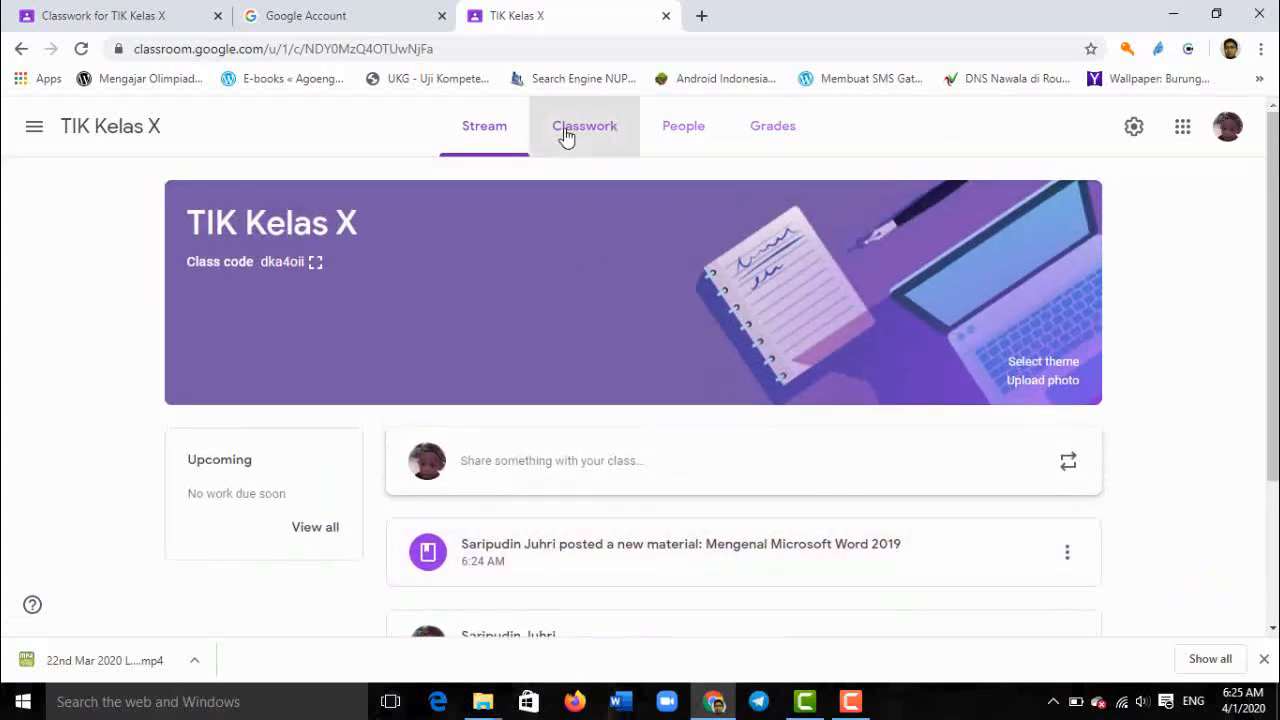
left_click(595, 150)
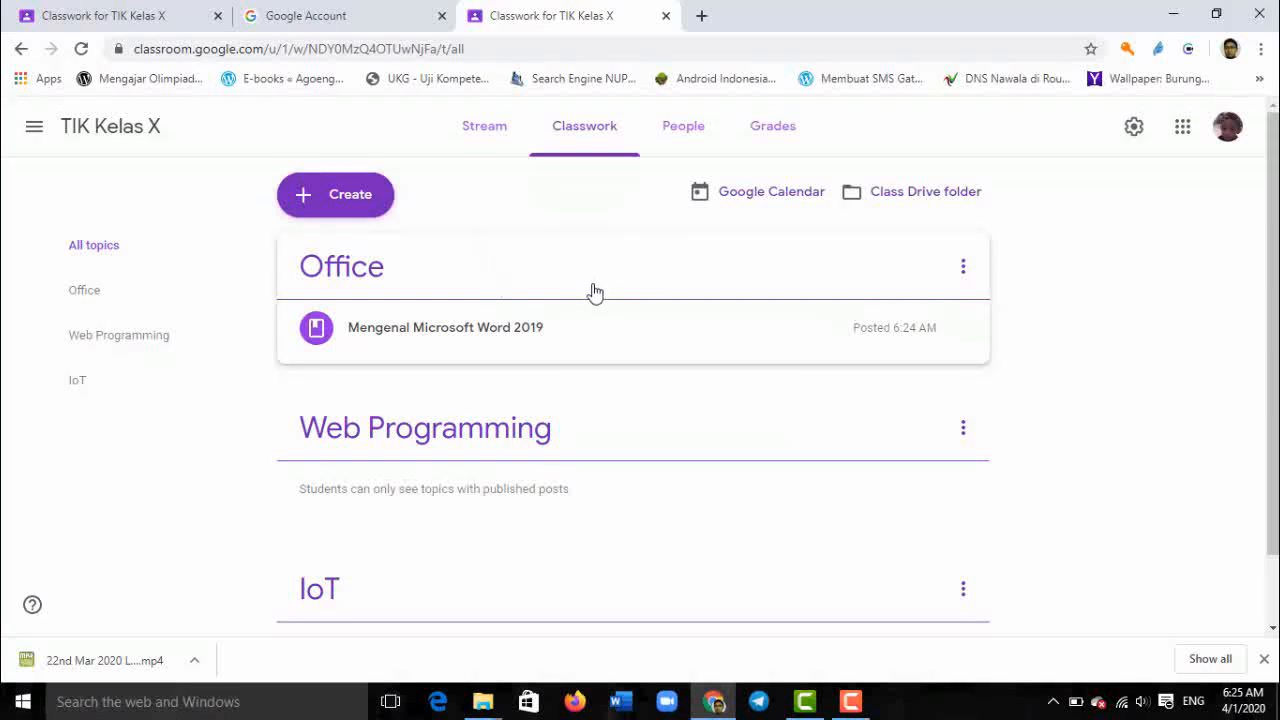
left_click(337, 203)
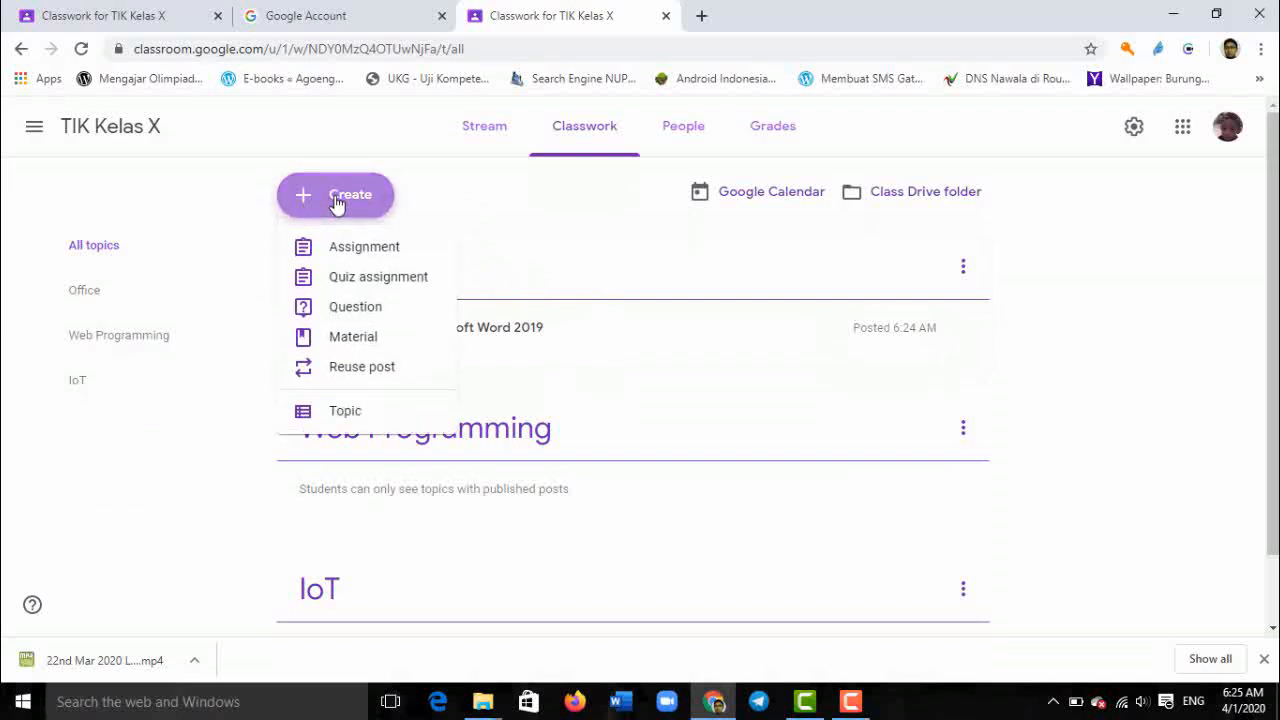
left_click(363, 260)
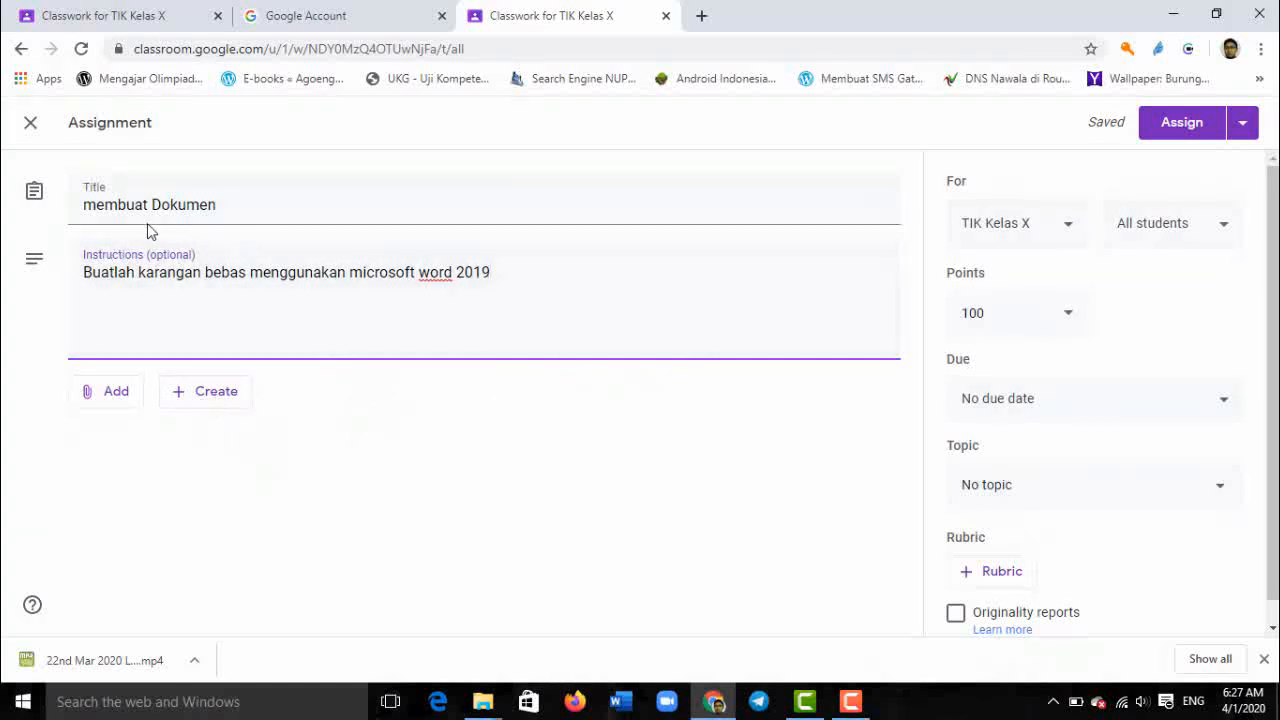
Capitalize the title as "Membuat Dokumen" and extend the instructions with "dengan ketentuan:" 1. Font Arial ukuran 12, 2. Margin 4,3,3, 3. Minimal 2 halaman
left_click_drag(86, 205, 100, 212)
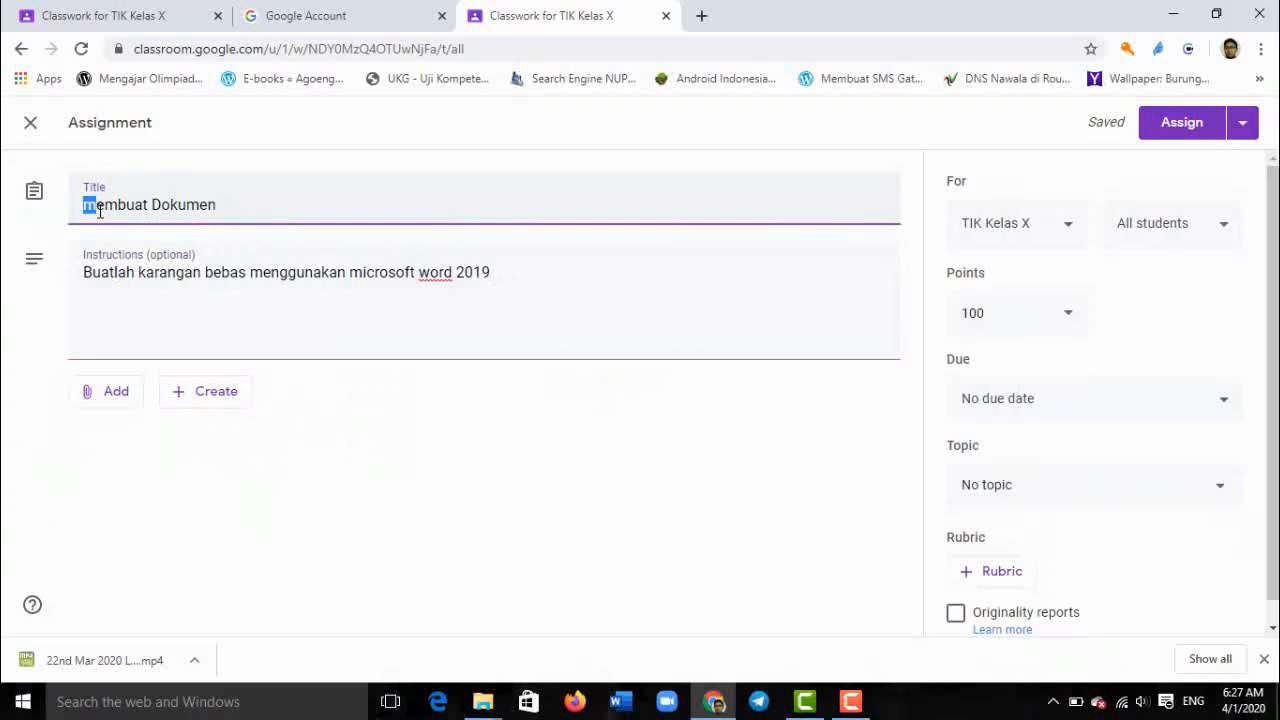
type("Me")
left_click(146, 284)
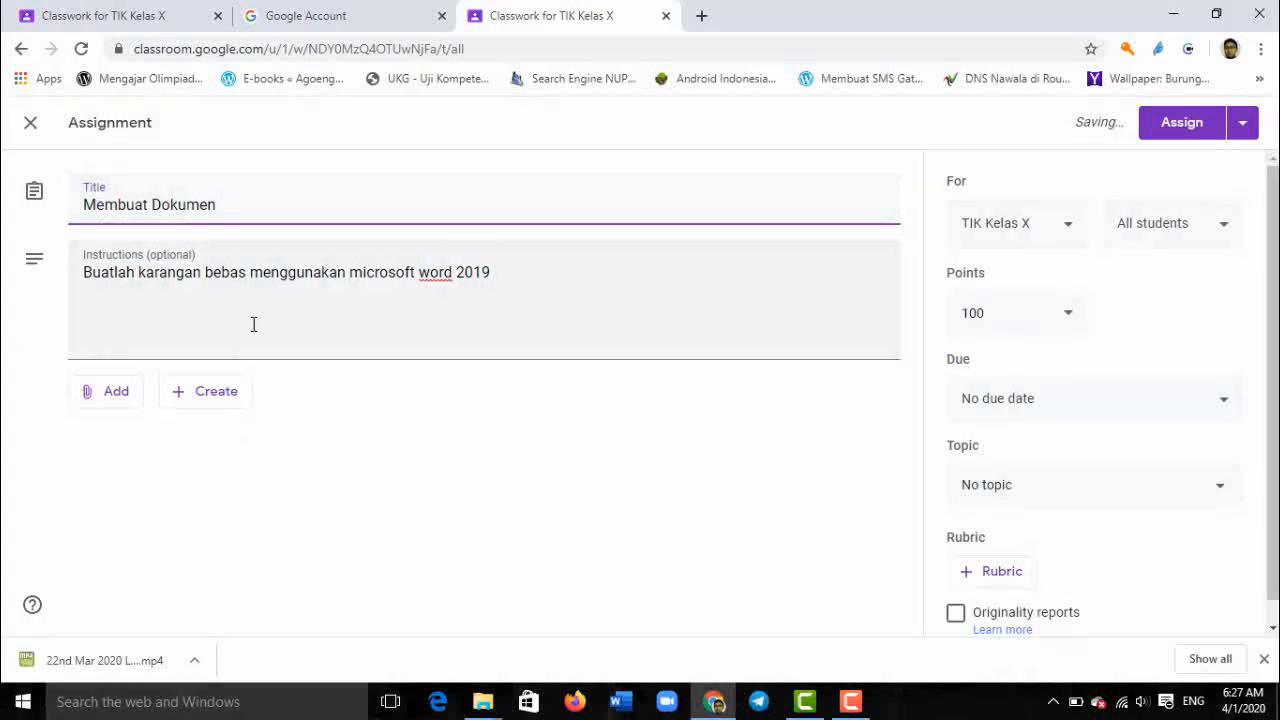
left_click(89, 288)
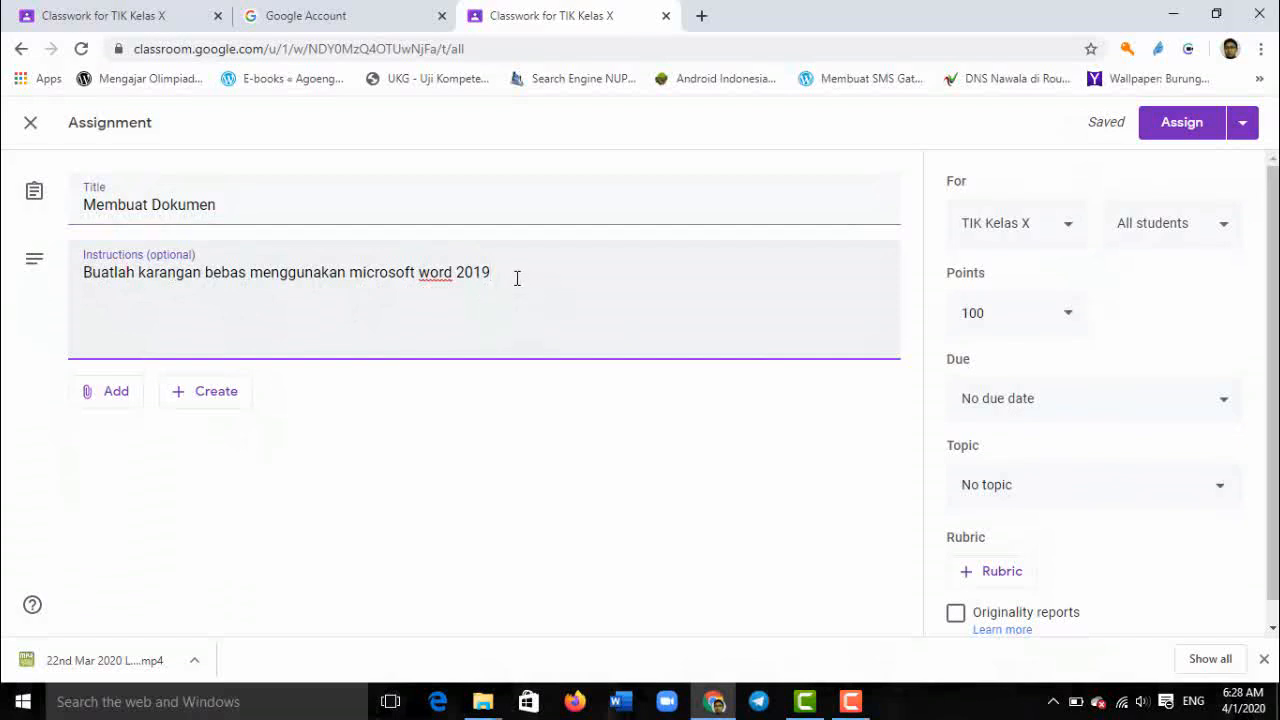
type("dengan ketentuan: 1. Font Arial ukuran 12 2. Margin 4,3,3 3. Minimal 2 halaman")
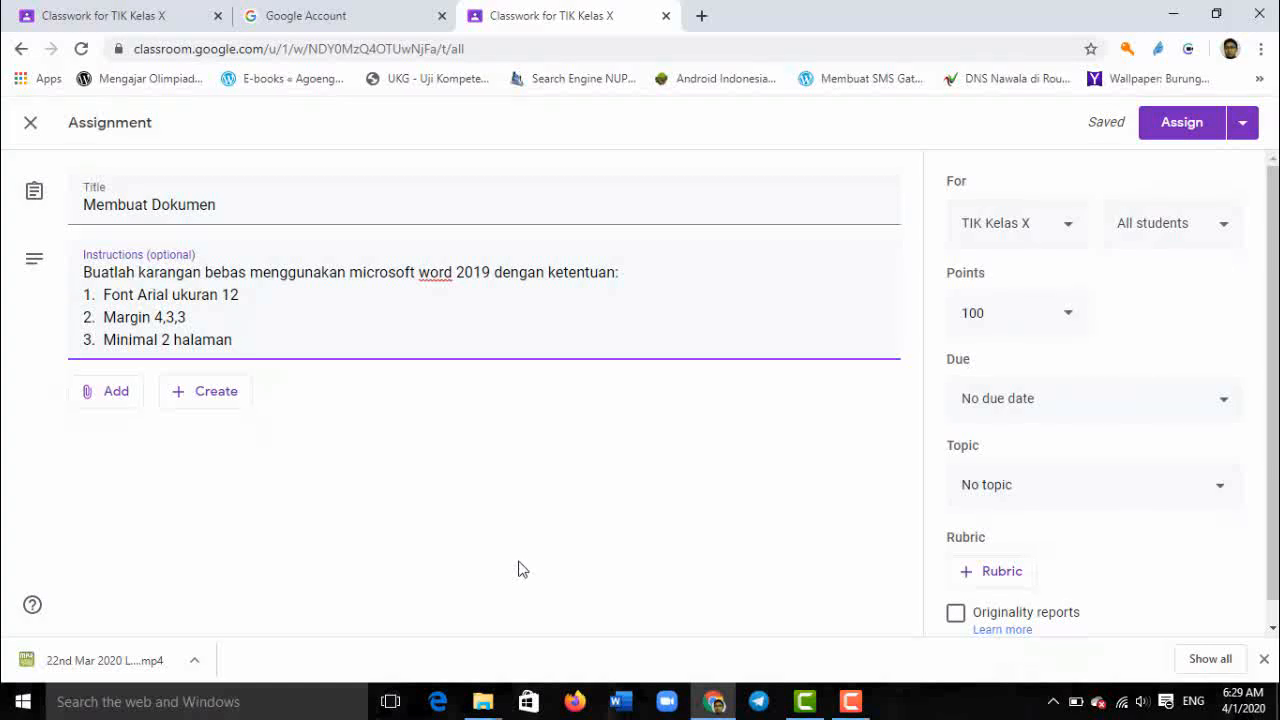
Upload "Berenang di kolam renang" from the Documents folder as an attachment to the assignment and dismiss the sharing settings notice
left_click(116, 396)
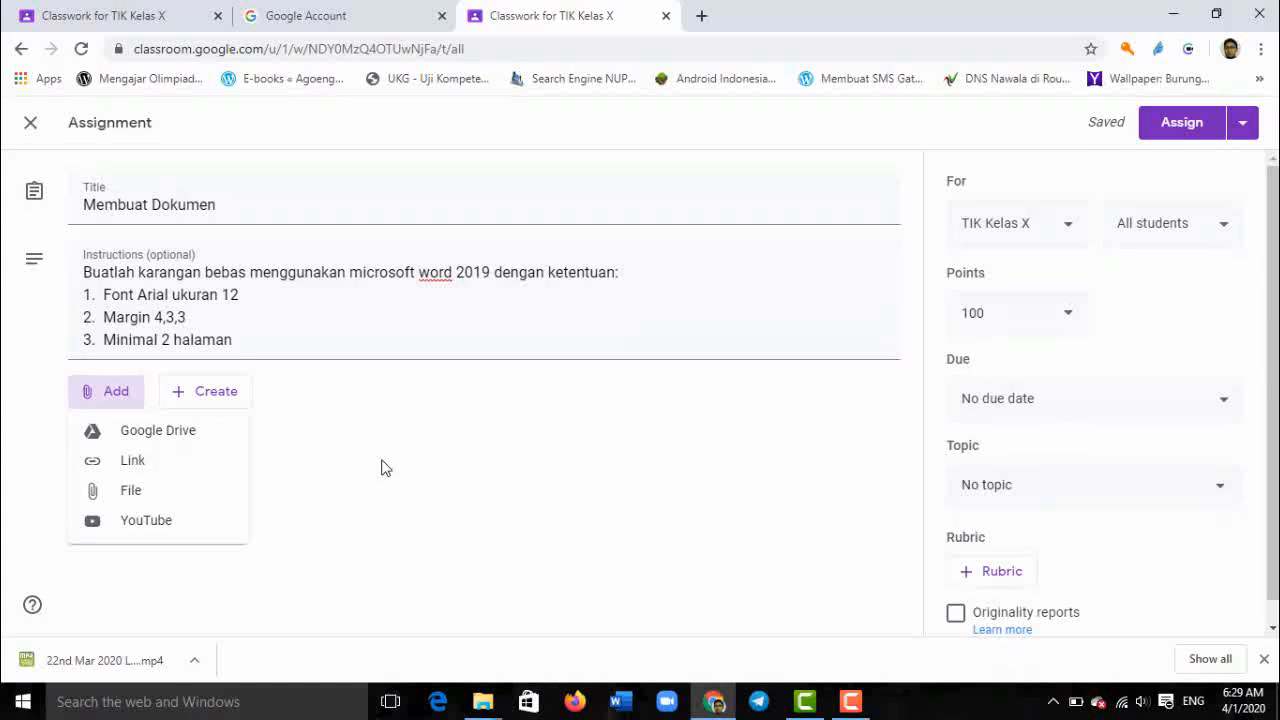
left_click(139, 503)
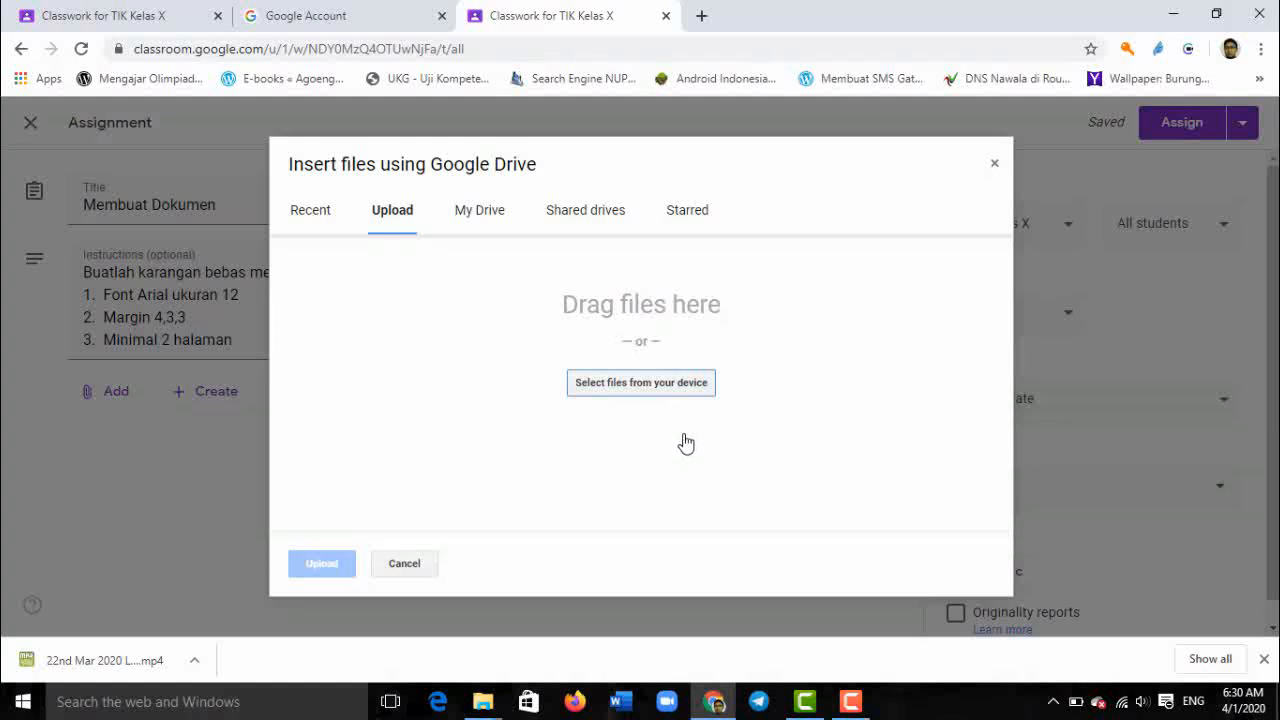
left_click(643, 393)
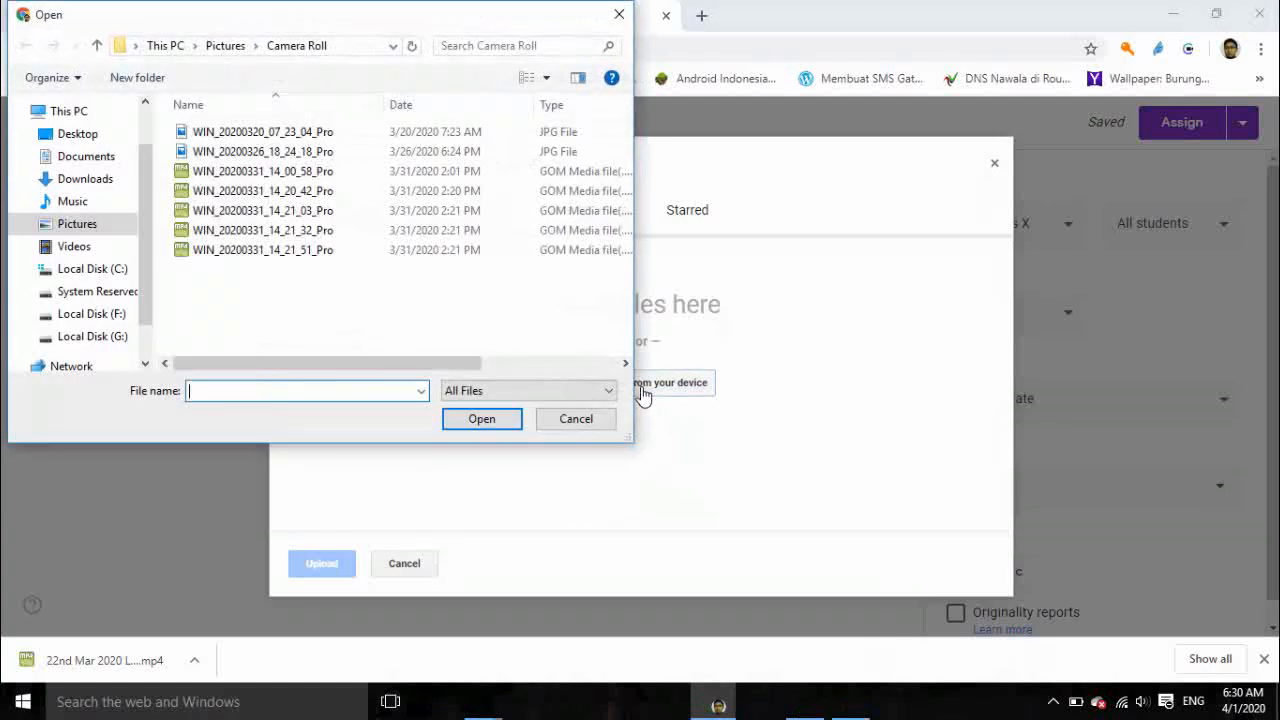
left_click(92, 157)
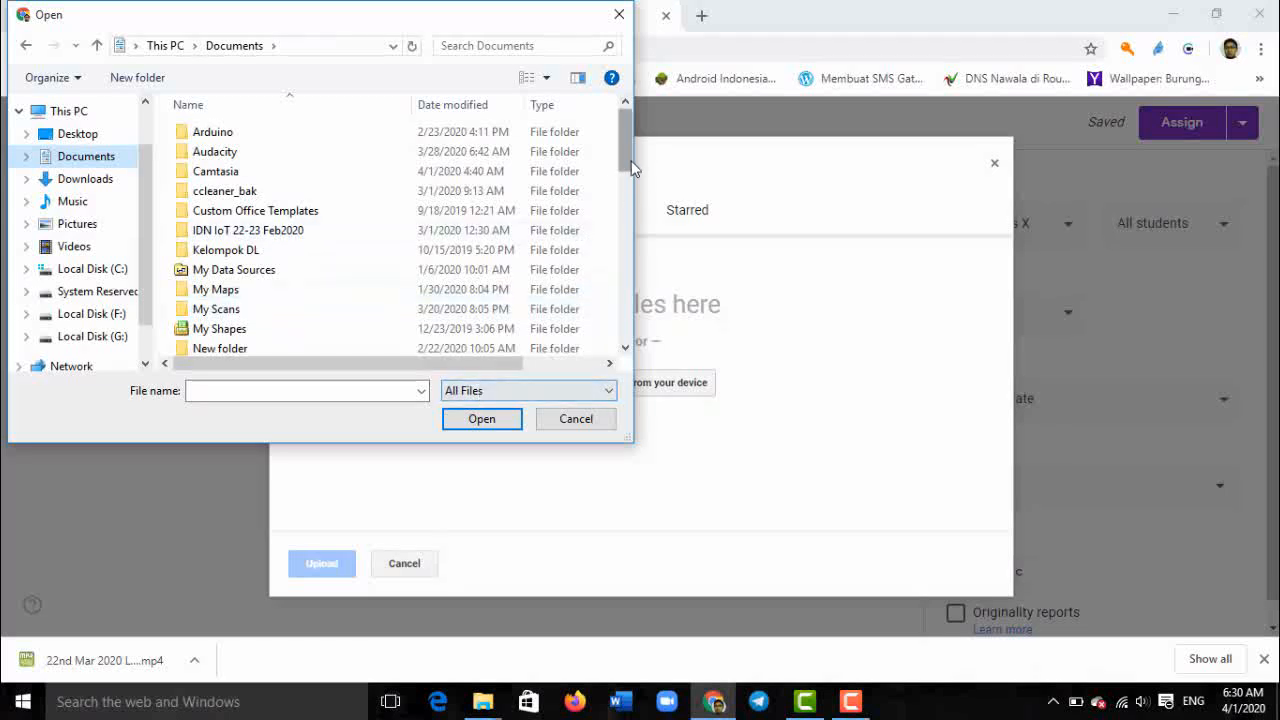
left_click_drag(626, 160, 630, 228)
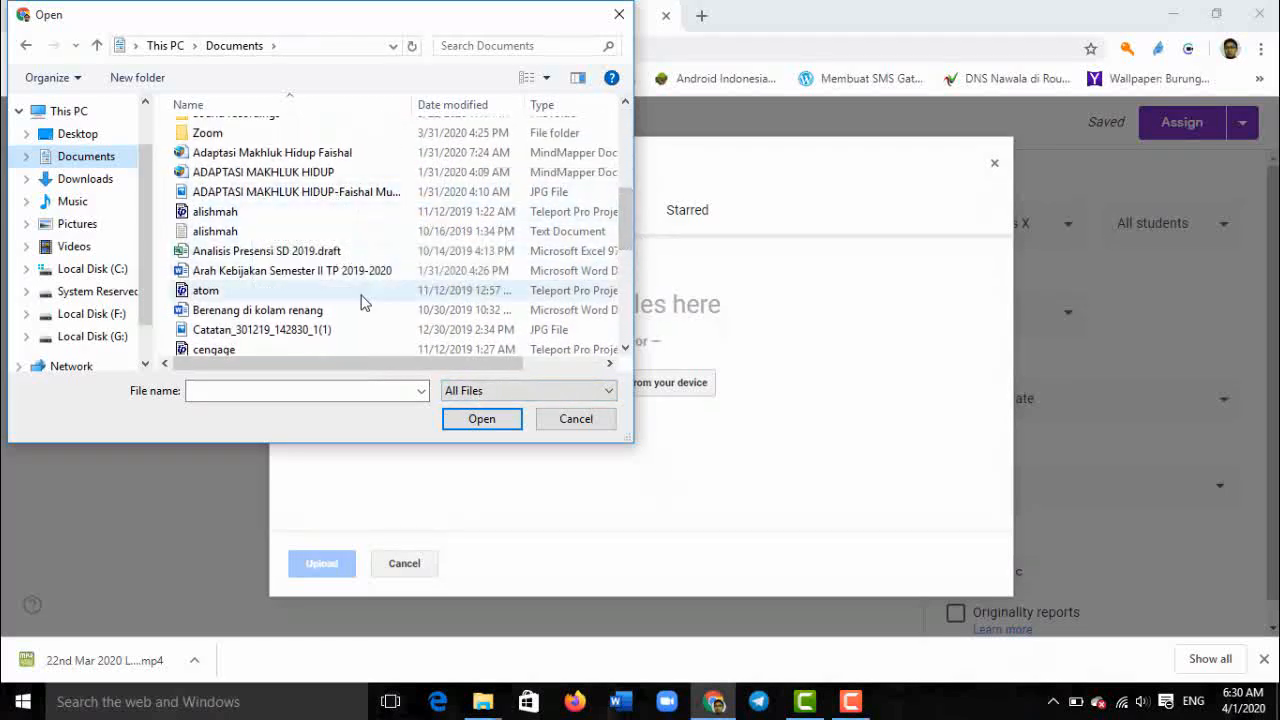
left_click(270, 313)
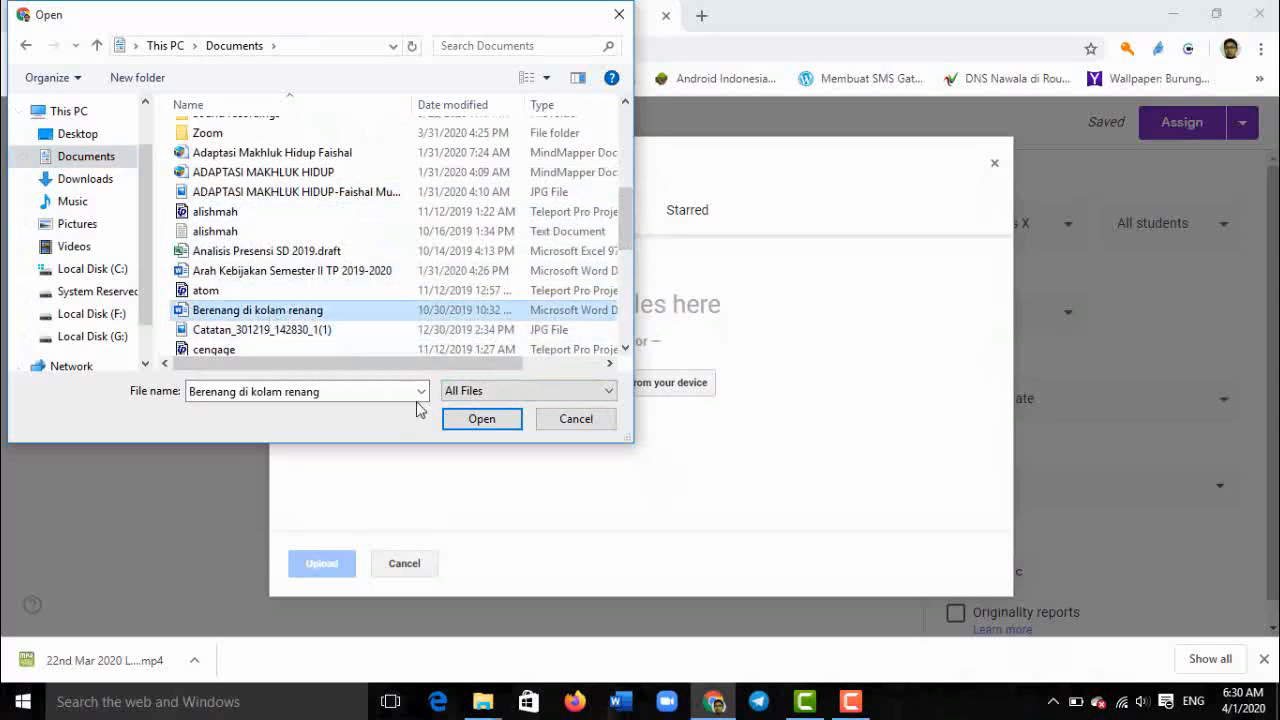
left_click(479, 421)
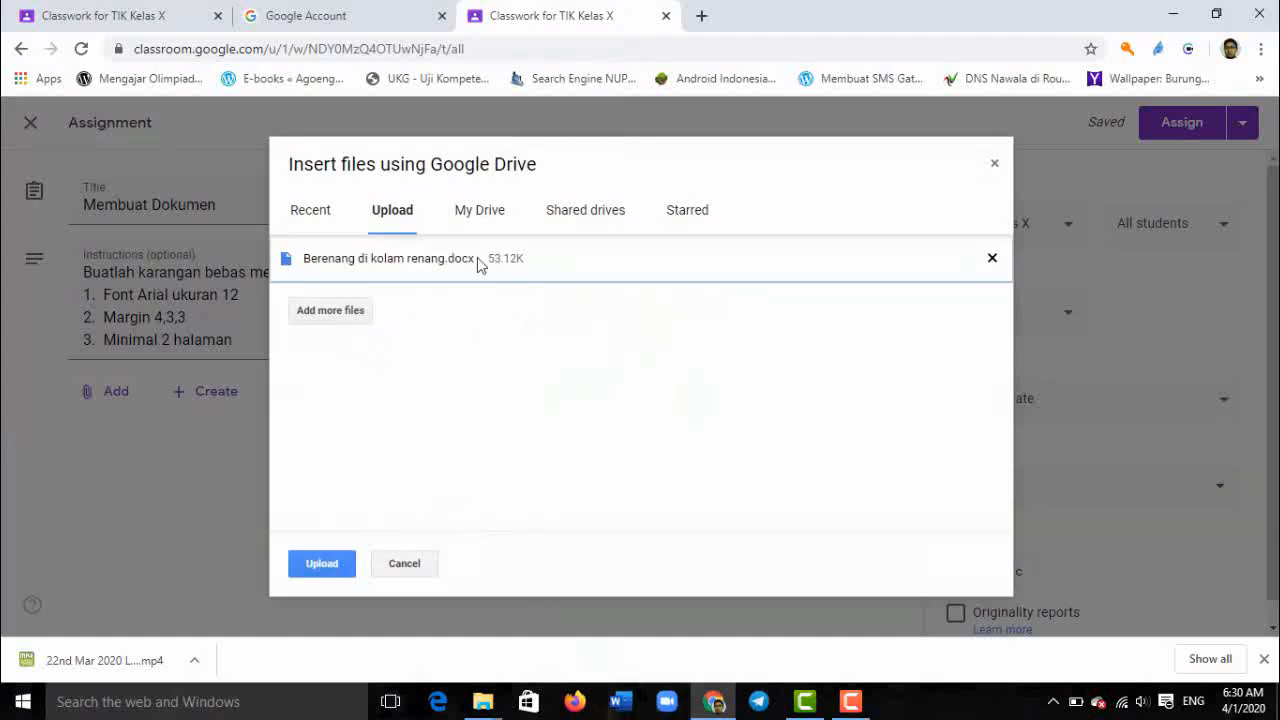
left_click(335, 566)
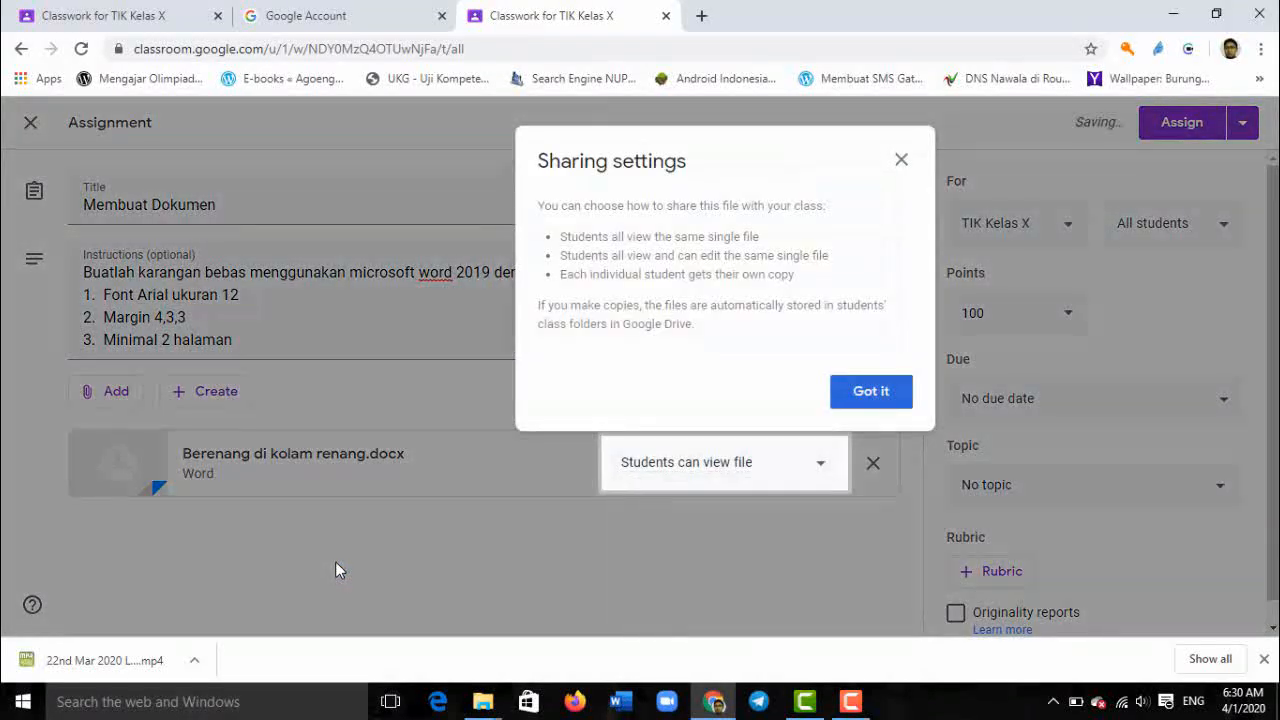
left_click(871, 392)
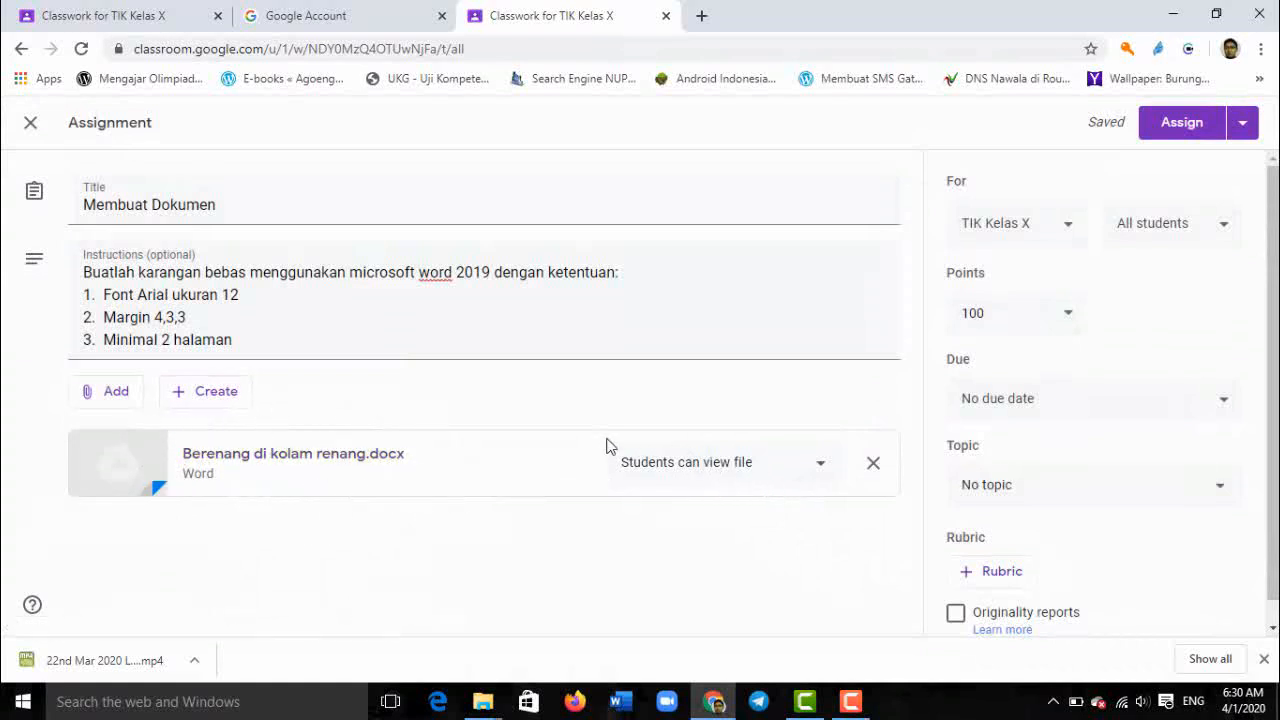
Review the attached document's sharing options and preview its pages, and remove it from the assignment
left_click(820, 468)
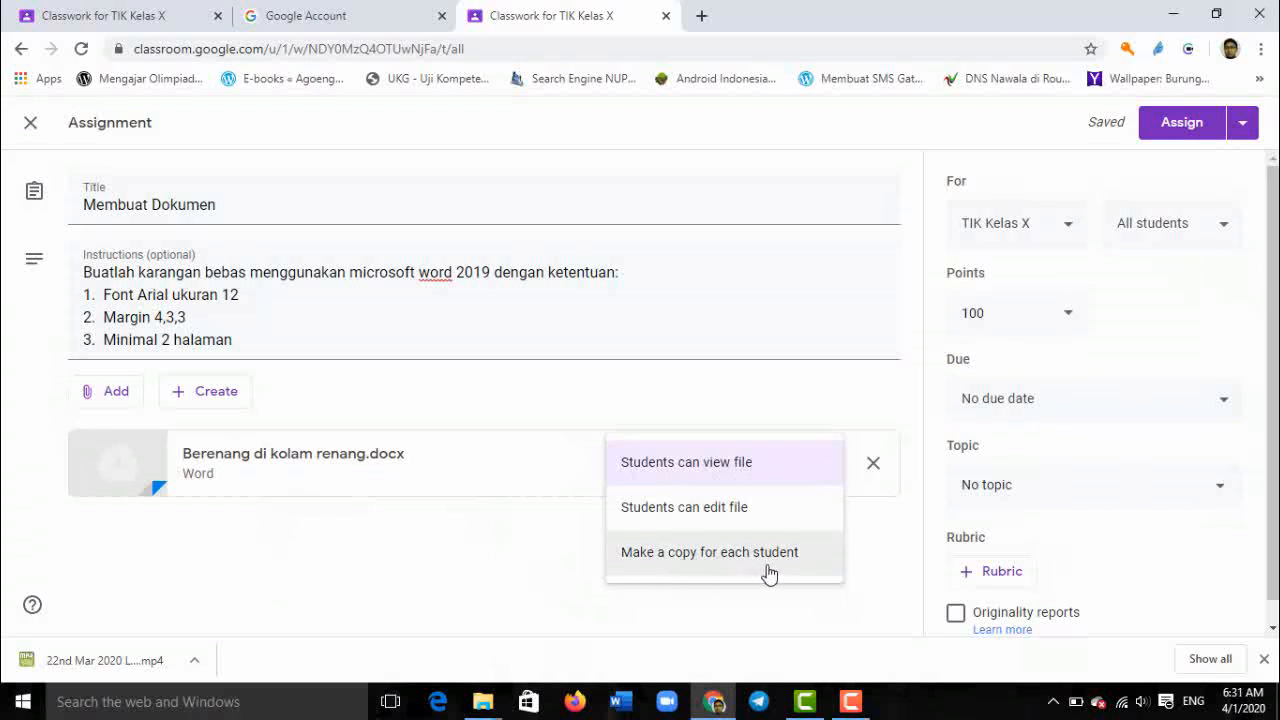
left_click(546, 477)
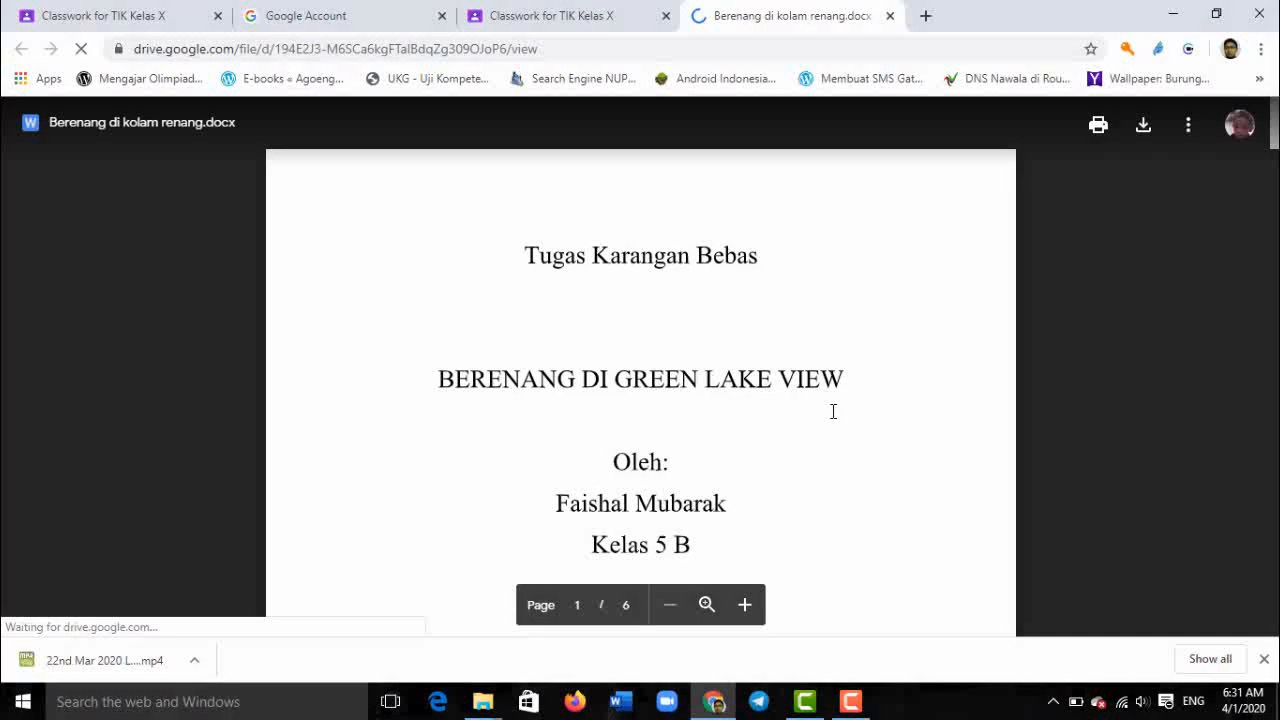
scroll(706, 430, "down", 5)
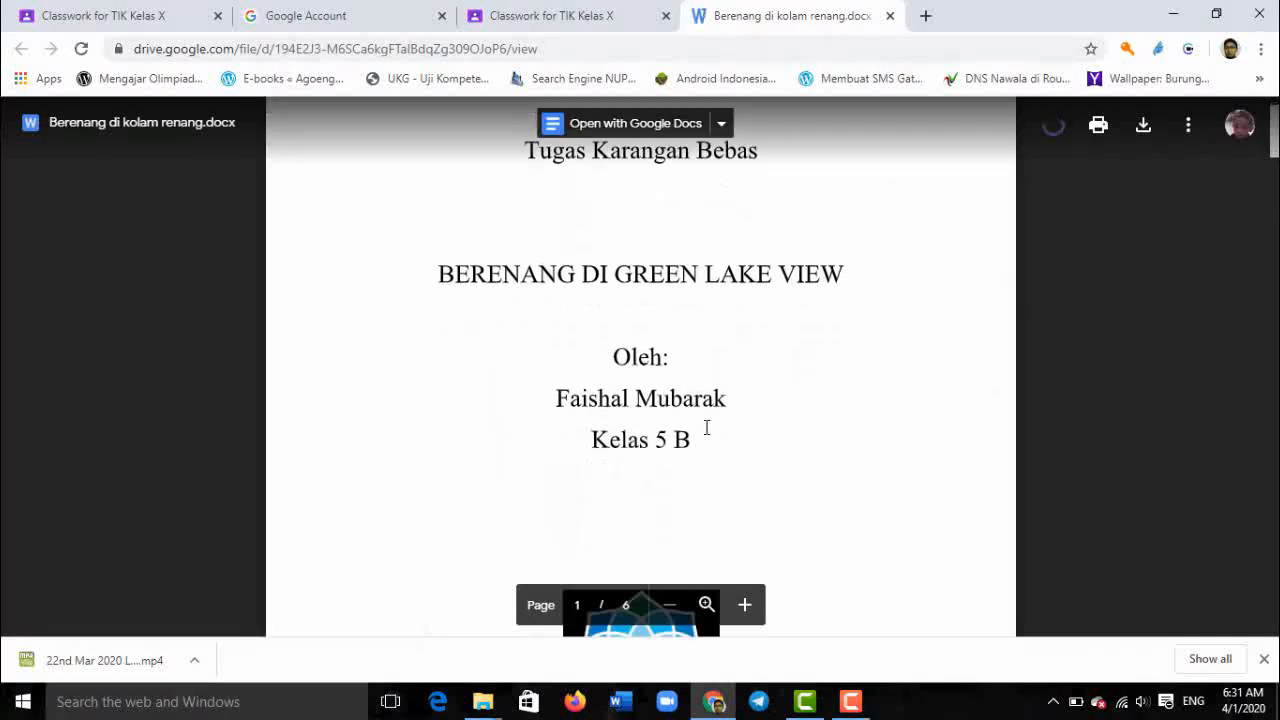
scroll(712, 454, "down", 10)
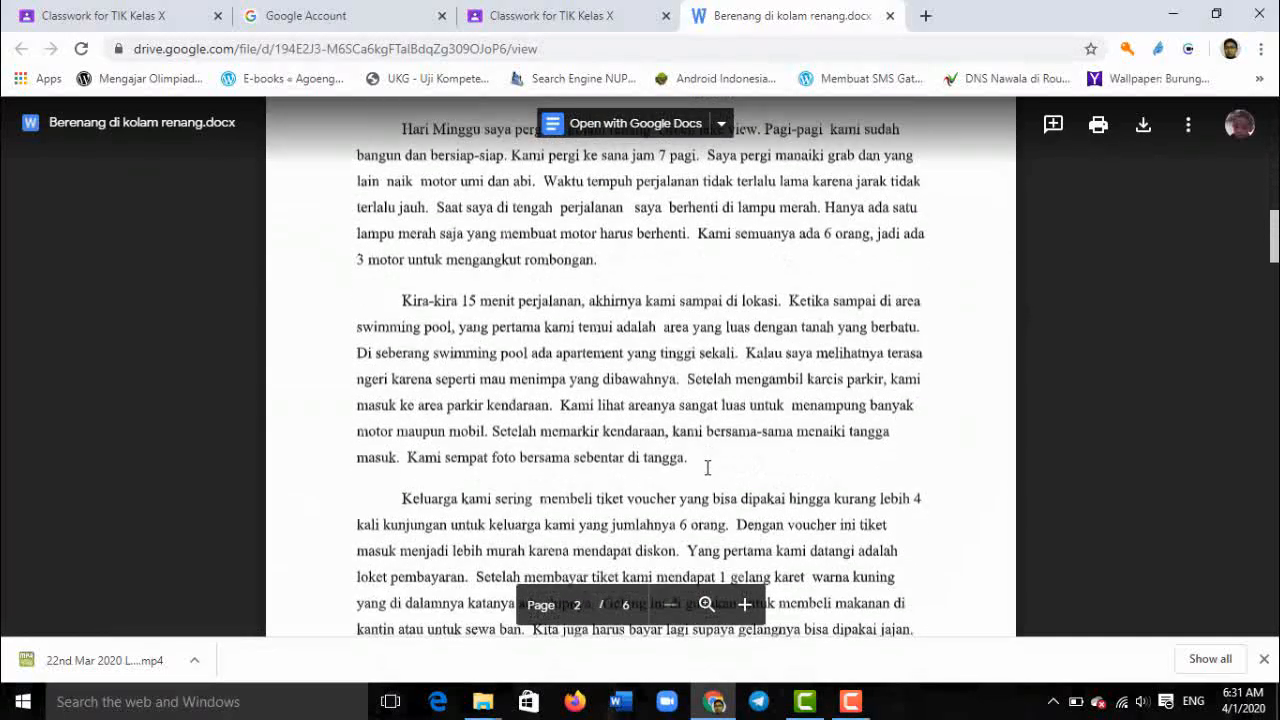
scroll(707, 467, "up", 5)
scroll(707, 467, "up", 10)
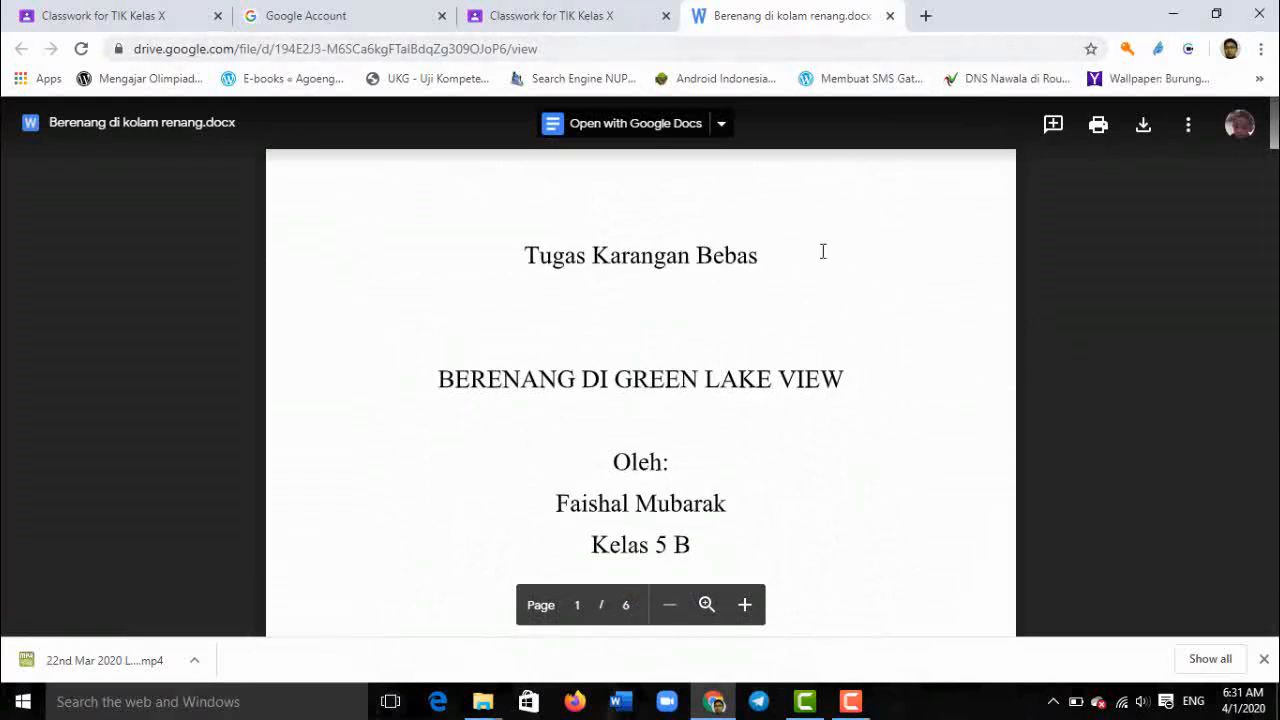
left_click(890, 16)
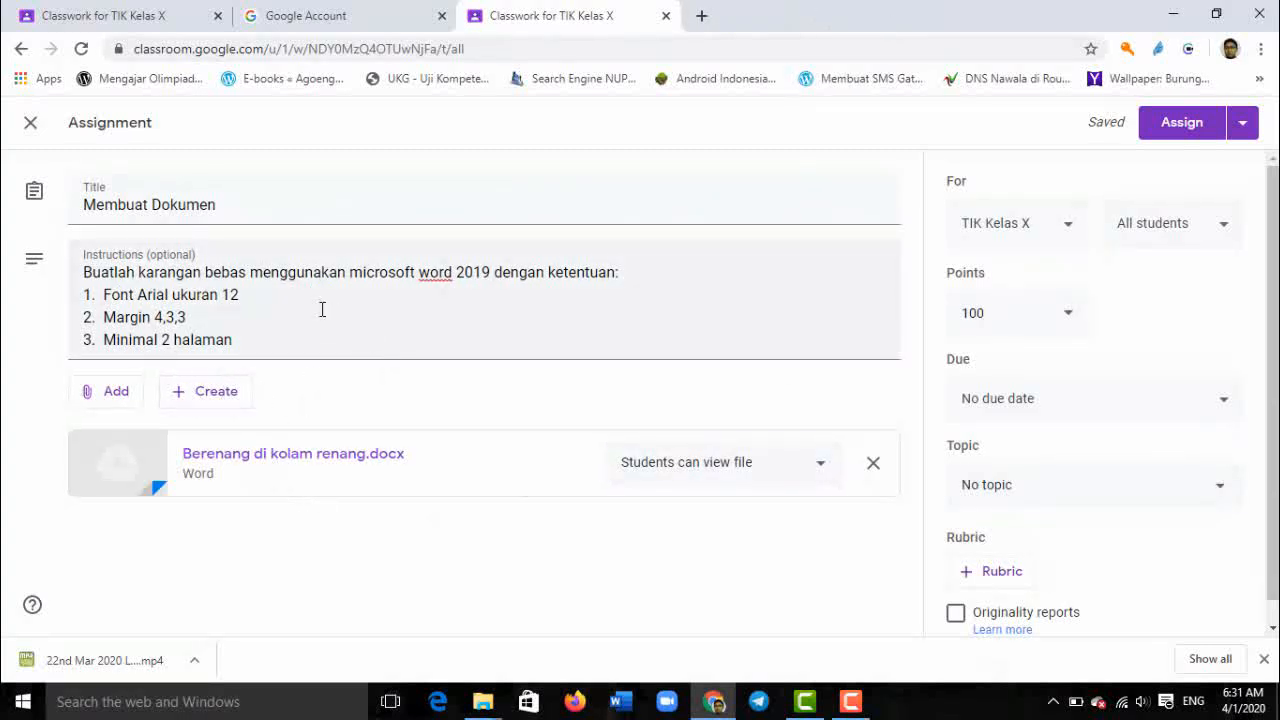
left_click(874, 466)
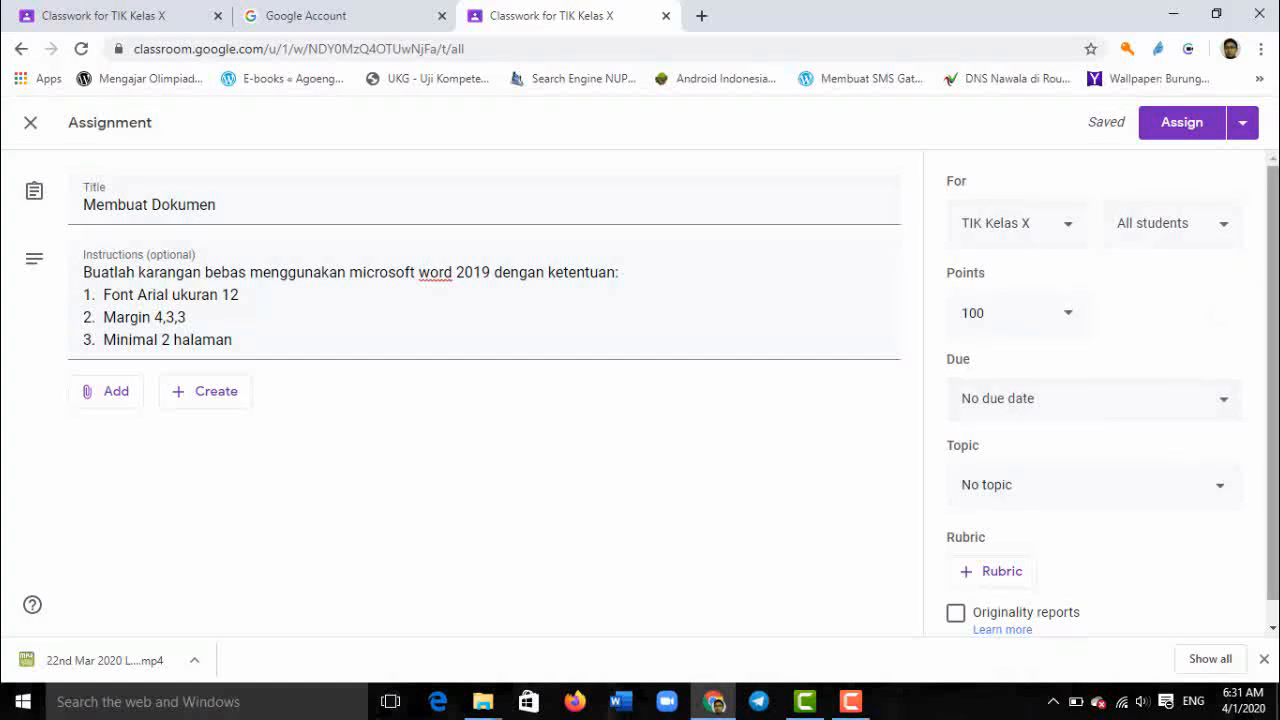
Assign the "Membuat Dokumen" assignment to the Office topic
scroll(1004, 442, "down", 1)
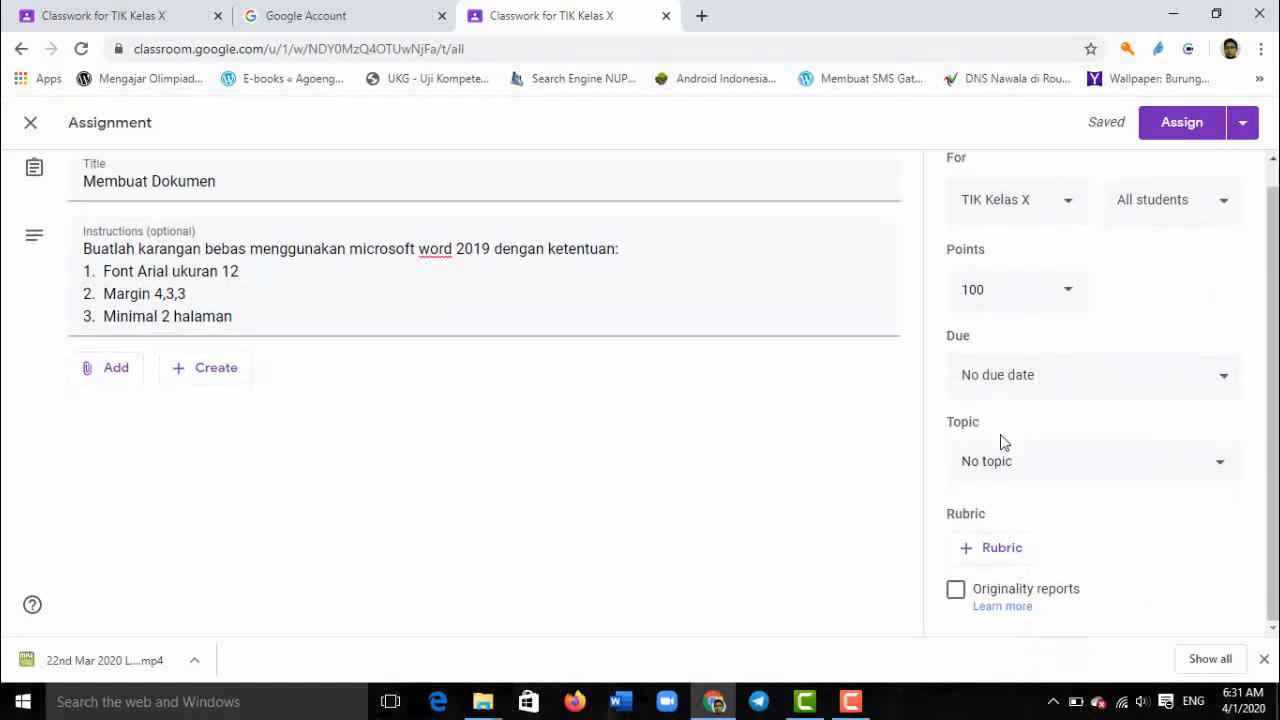
scroll(590, 412, "up", 1)
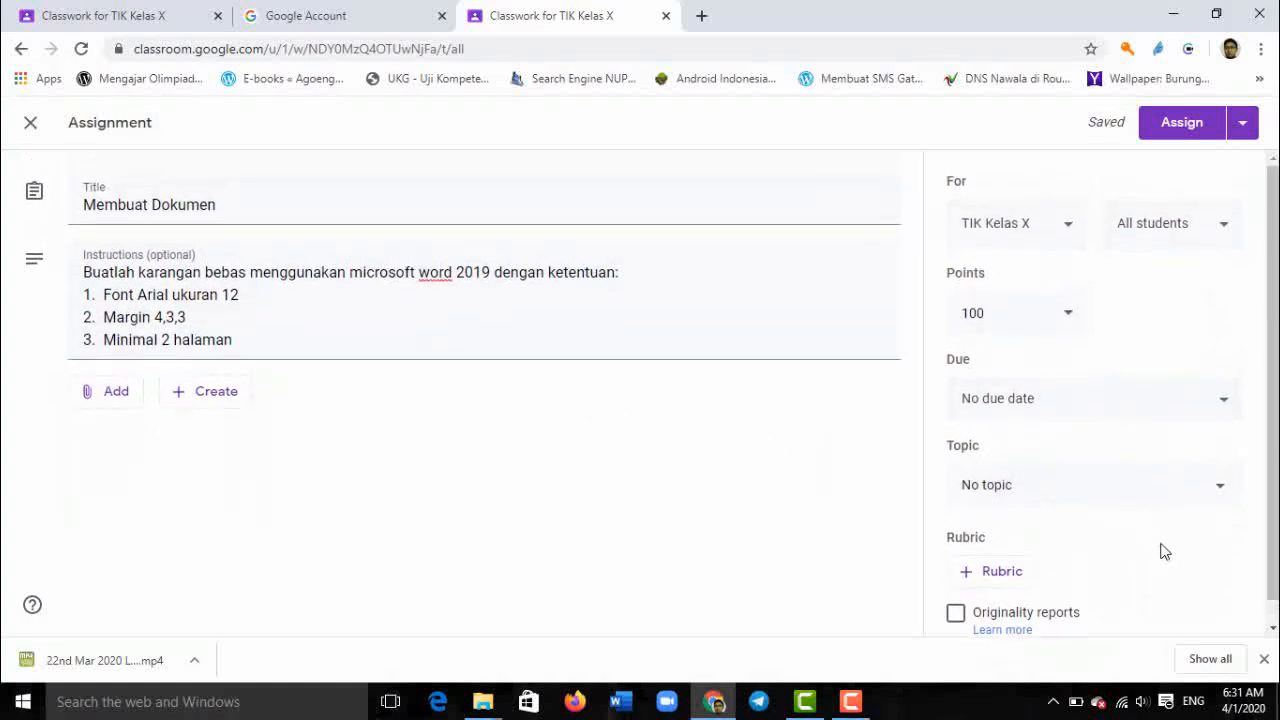
left_click(1229, 490)
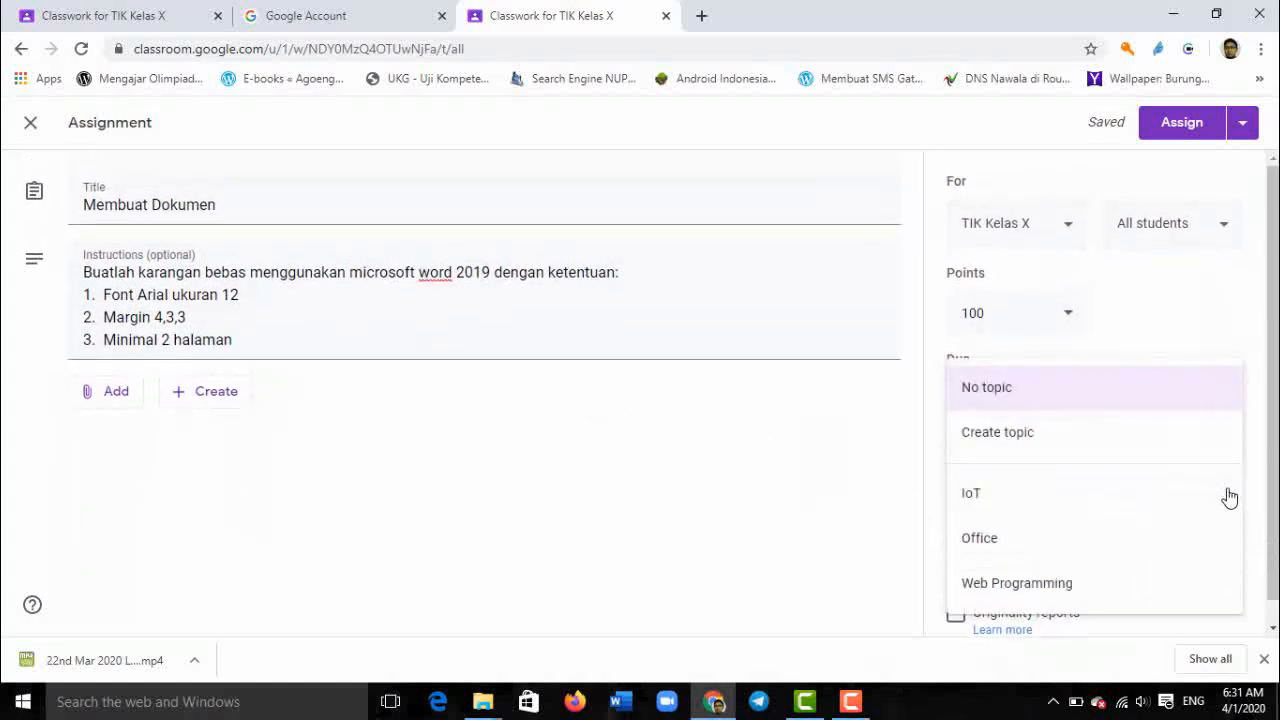
left_click(1026, 538)
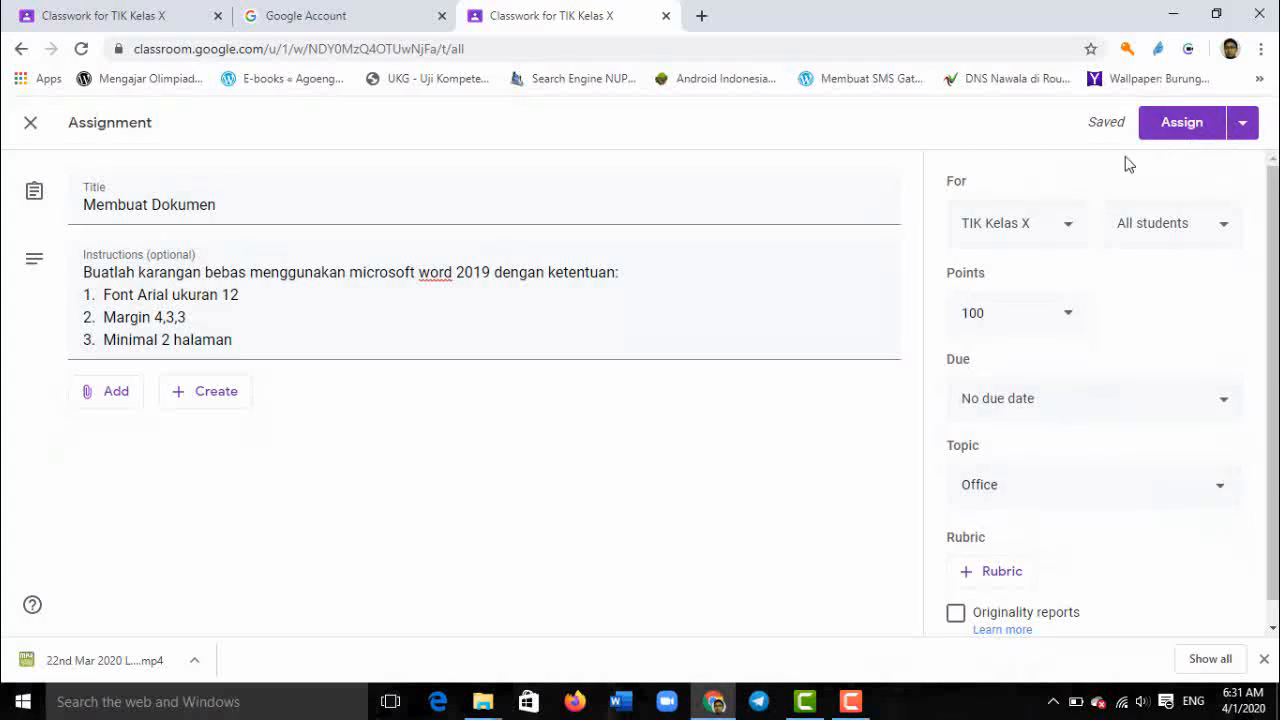
Schedule the assignment for Apr 2, 2020 at 8:00 AM
left_click(1243, 127)
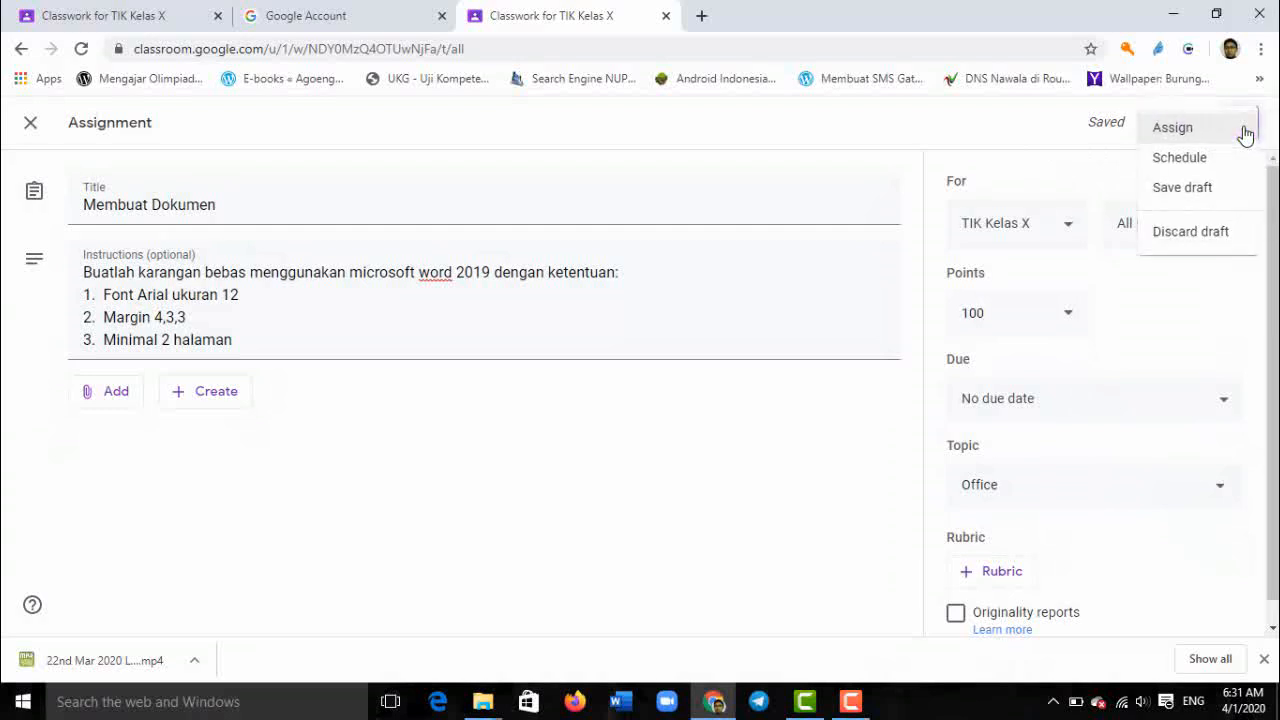
left_click(1207, 160)
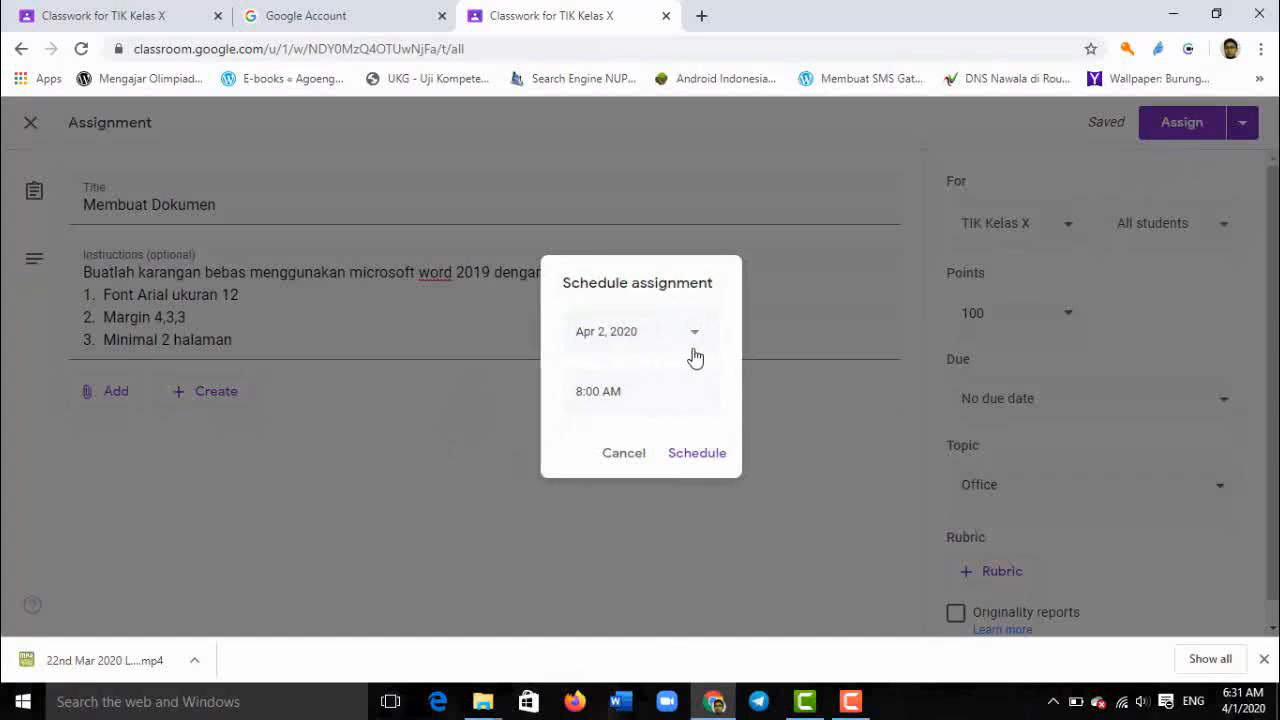
left_click(698, 454)
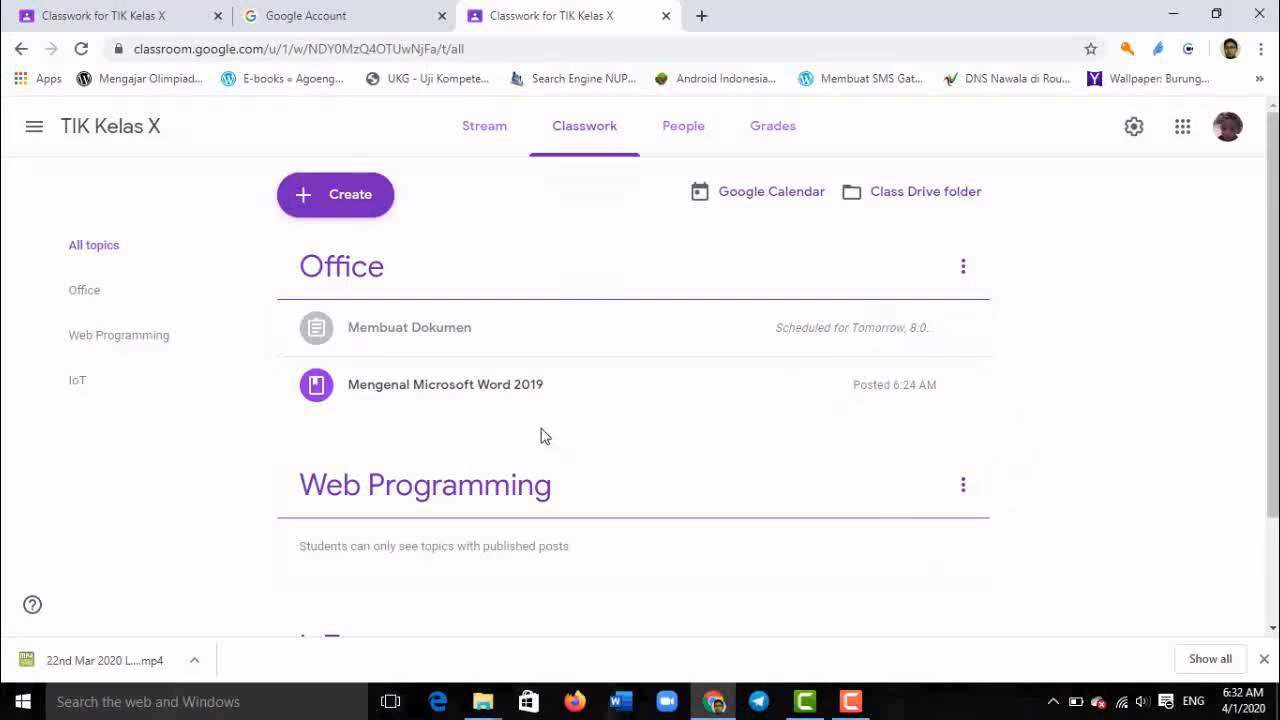
Check the class stream to see whether the scheduled assignment is listed among the posts
left_click(486, 134)
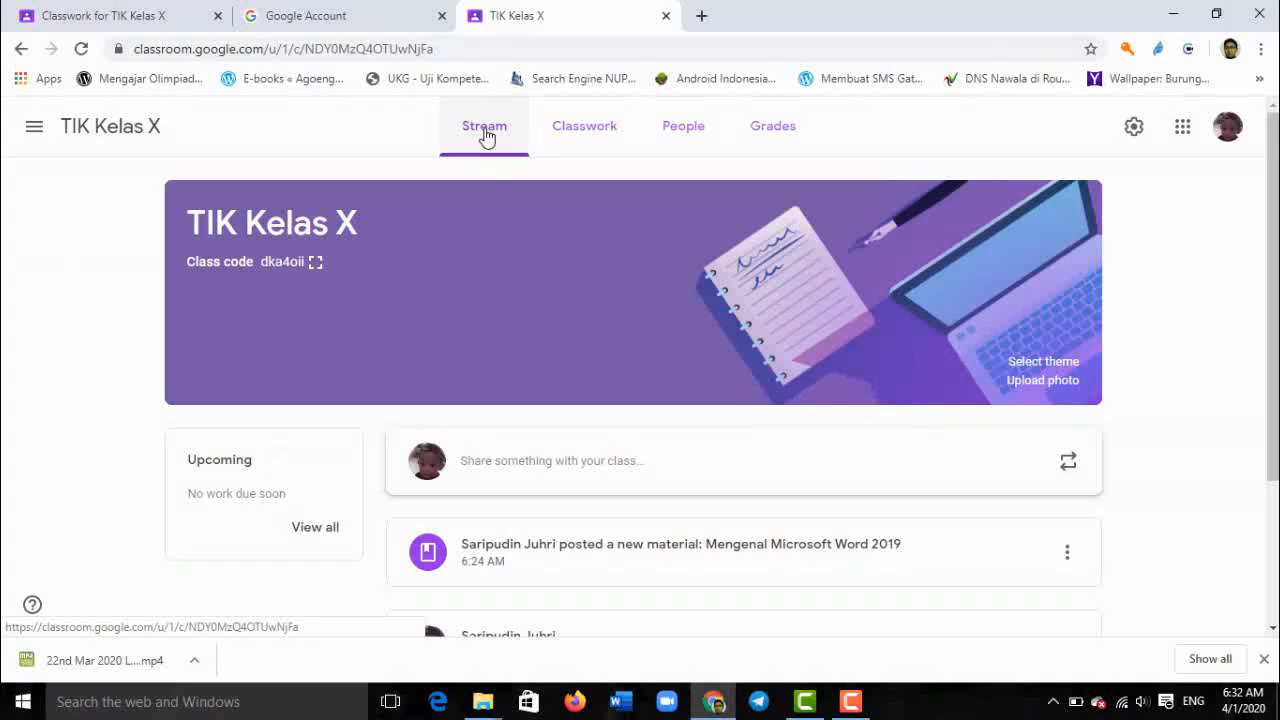
scroll(632, 514, "down", 2)
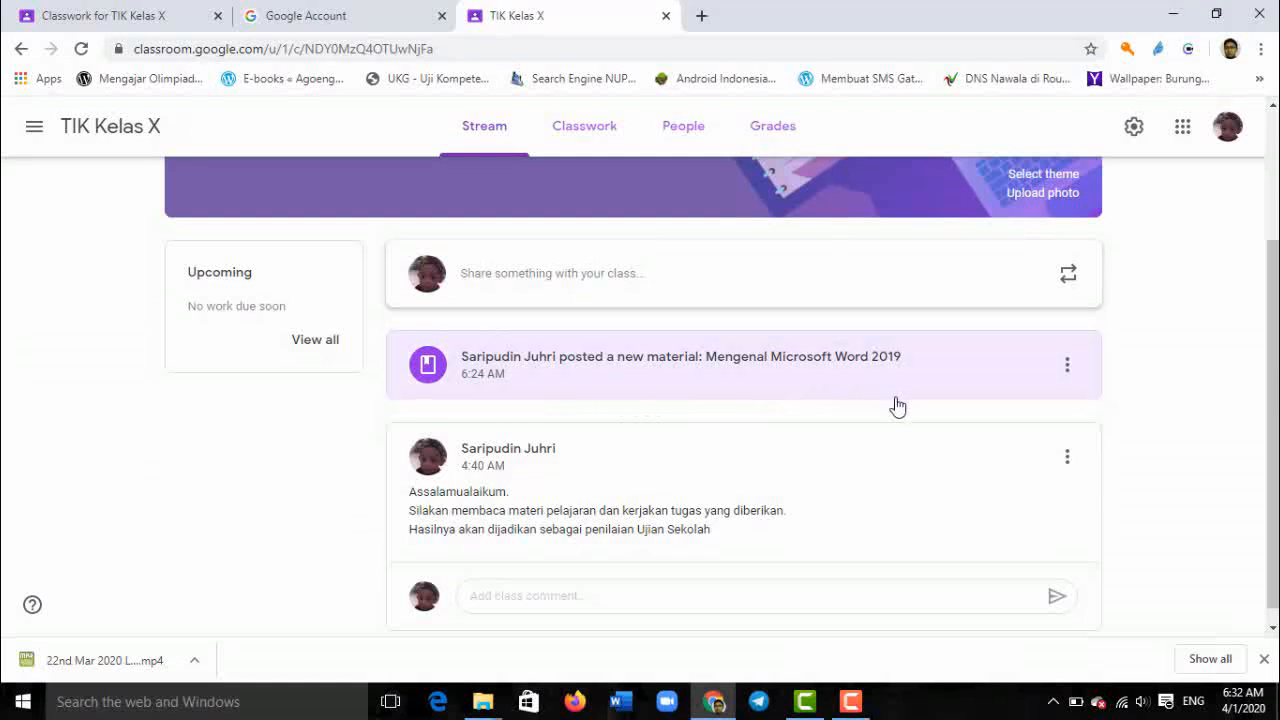
scroll(645, 320, "up", 2)
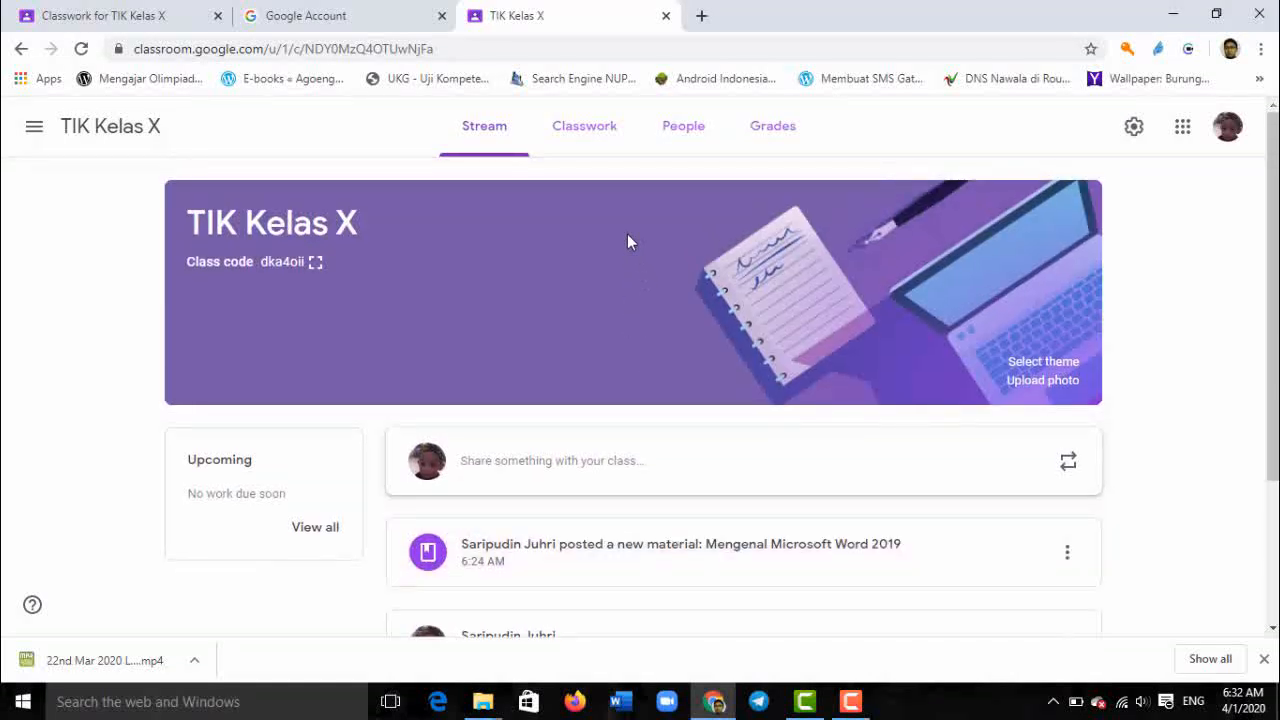
Start a new assignment in the class's classwork and dismiss the originality reports notice
left_click(600, 146)
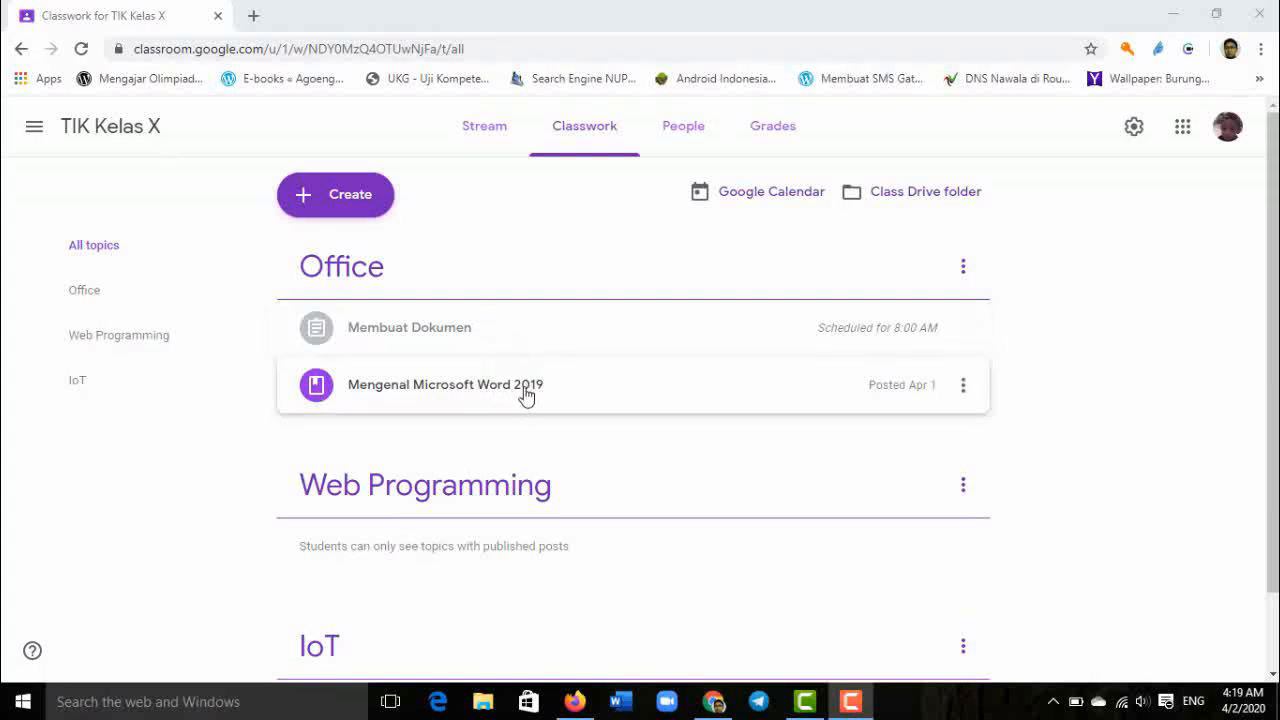
left_click(348, 207)
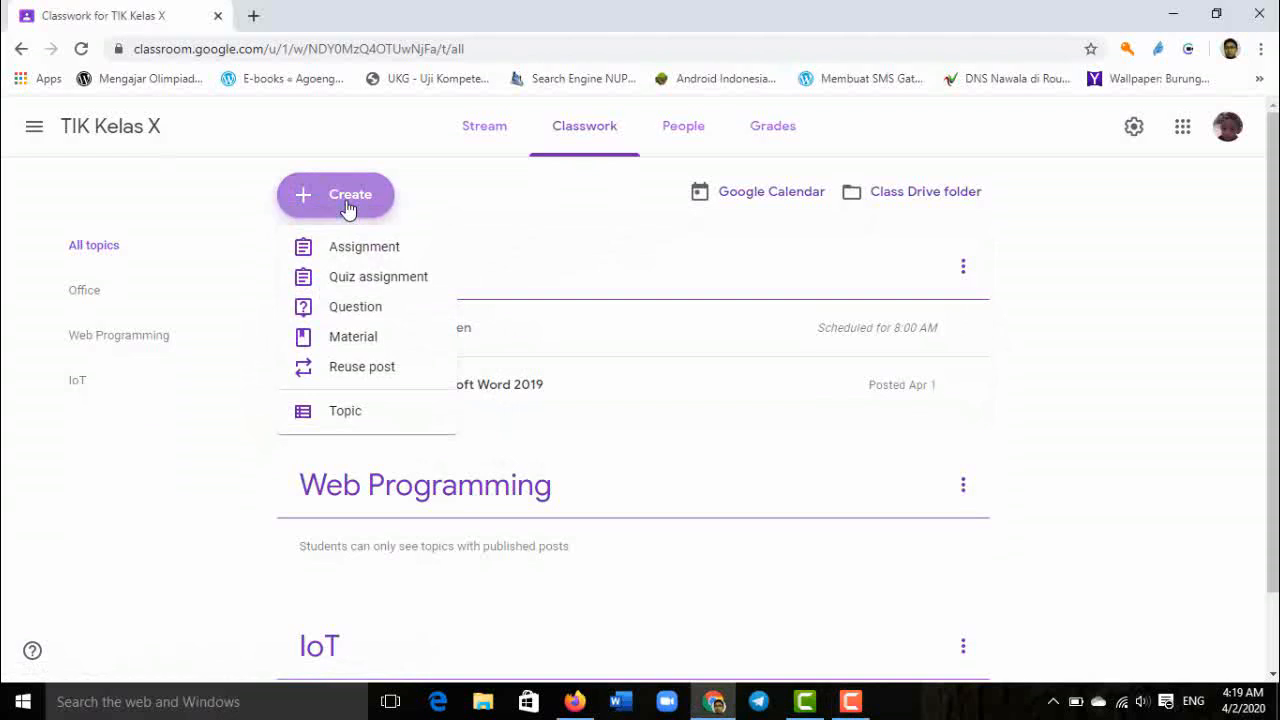
left_click(377, 254)
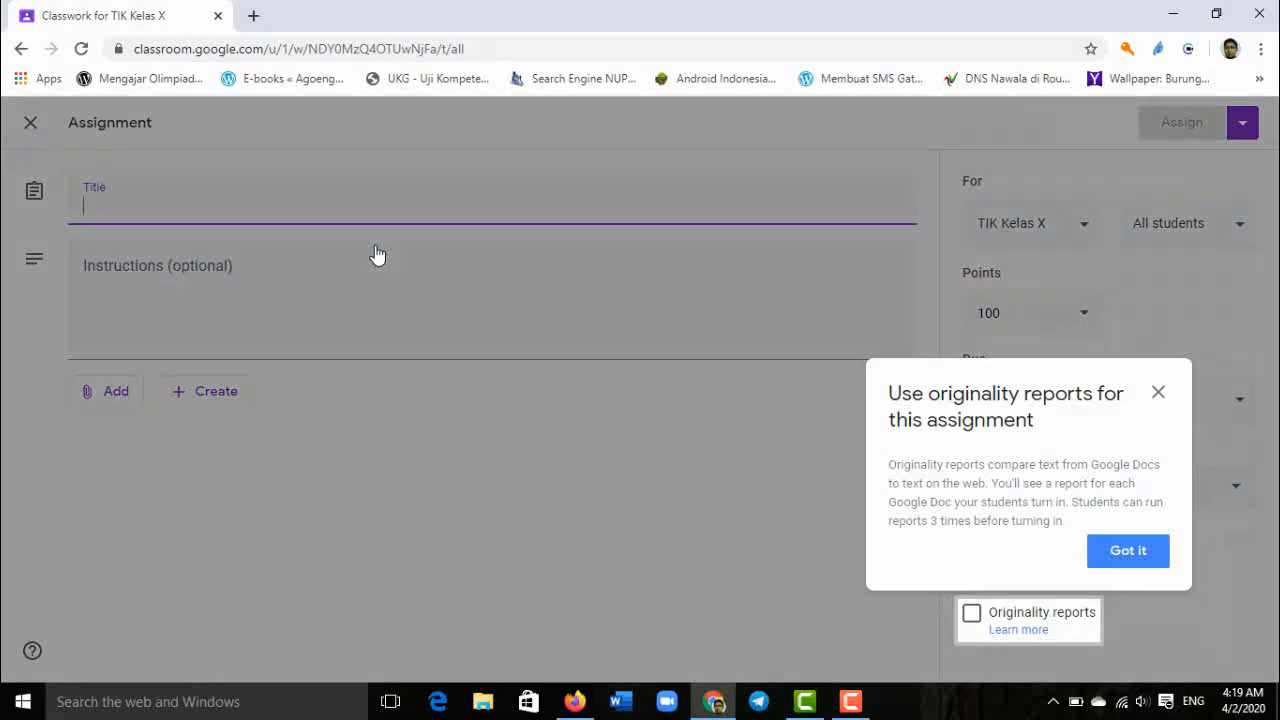
left_click(1158, 393)
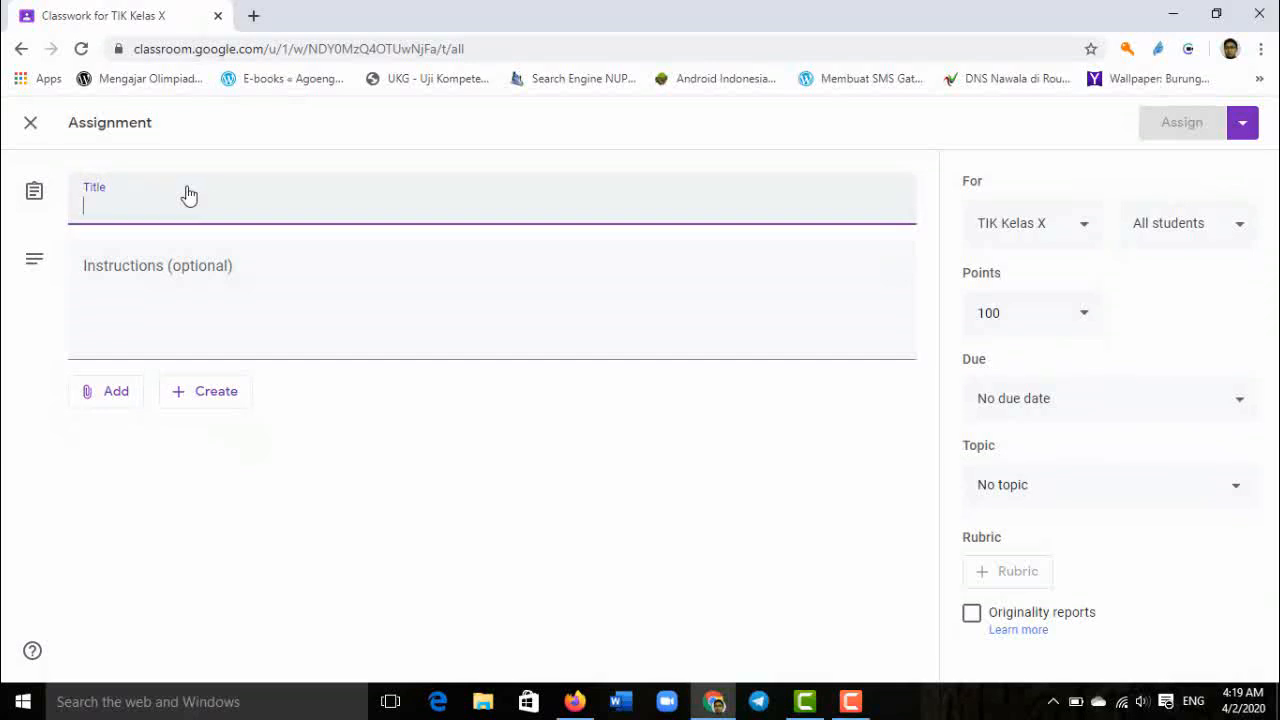
left_click(105, 400)
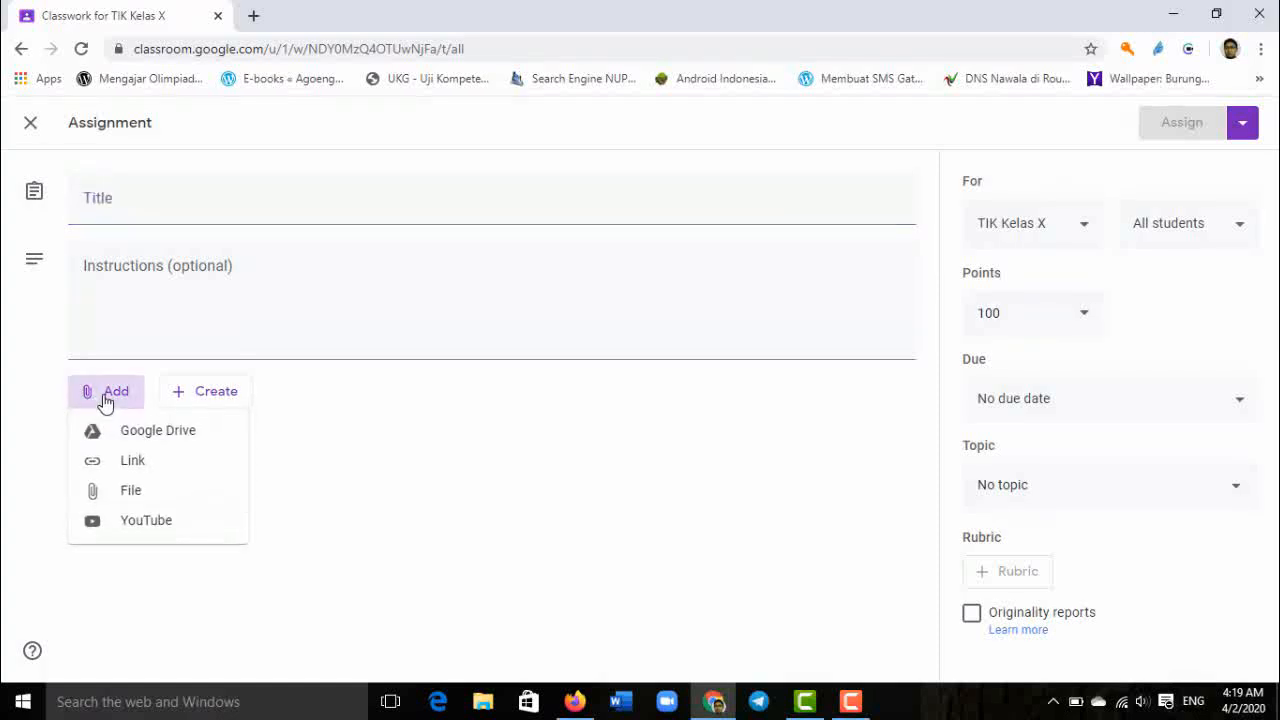
left_click(146, 472)
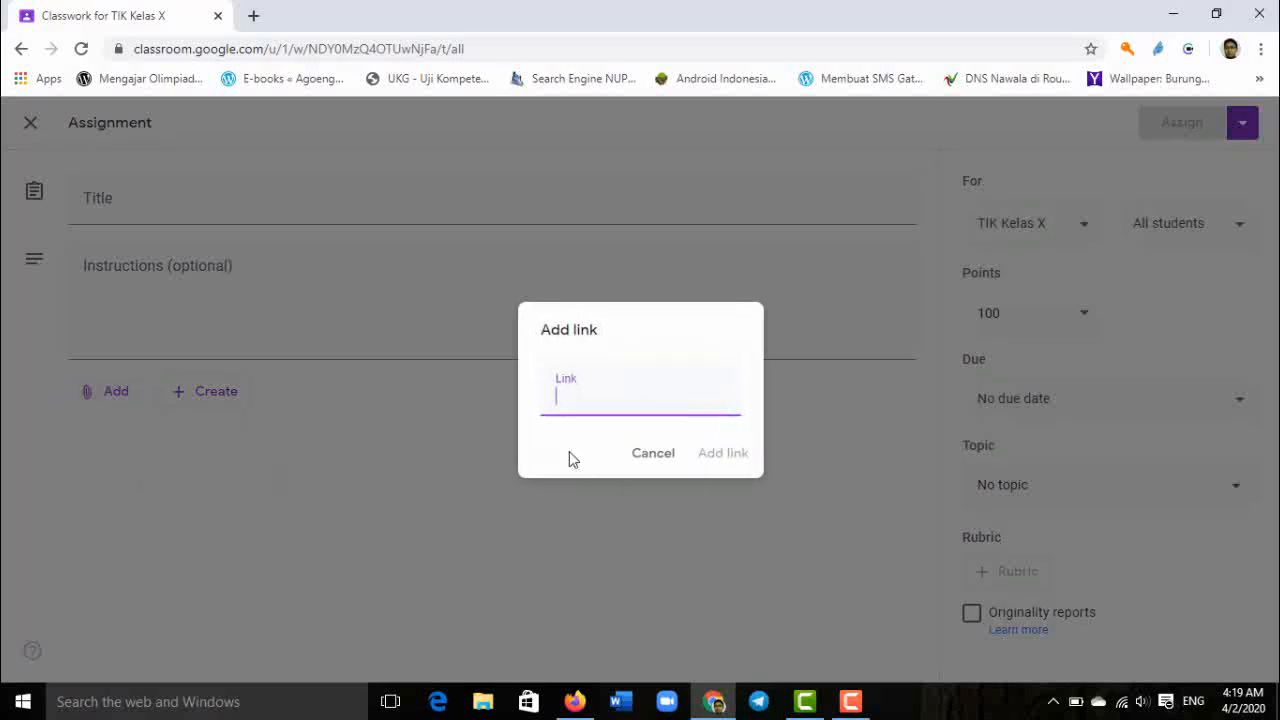
right_click(576, 402)
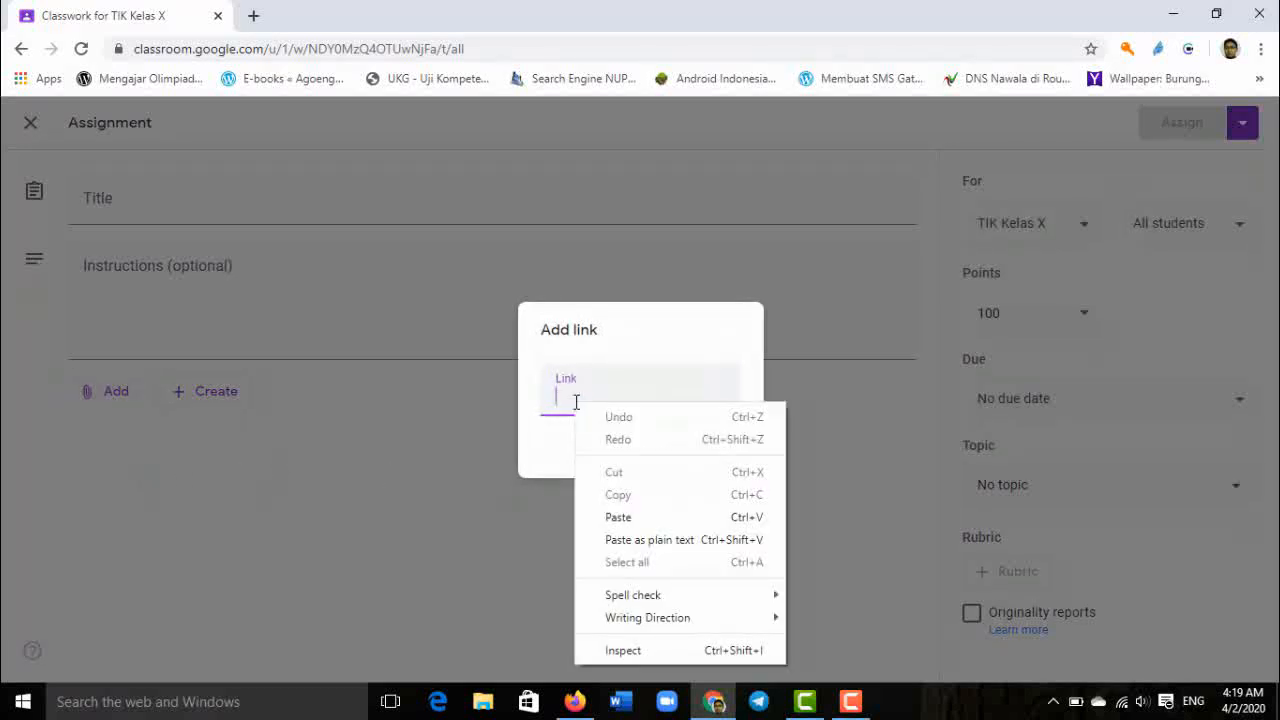
left_click(636, 518)
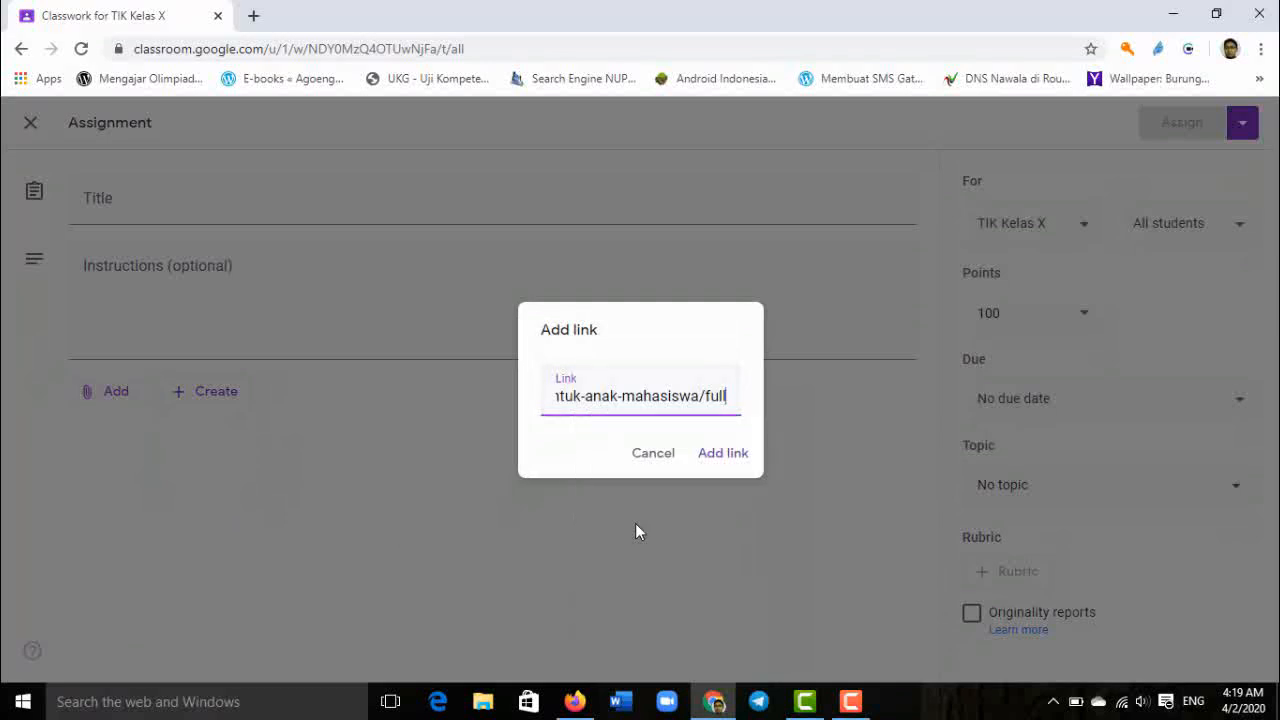
left_click(723, 454)
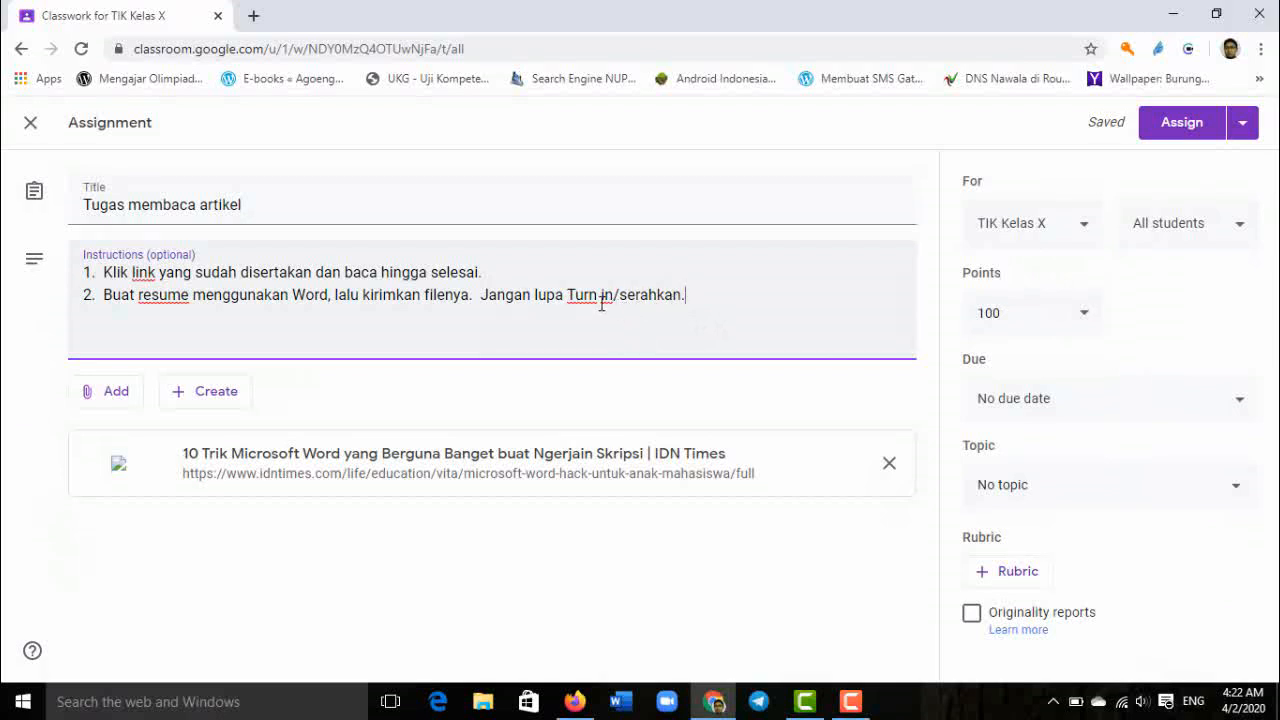
left_click(567, 305)
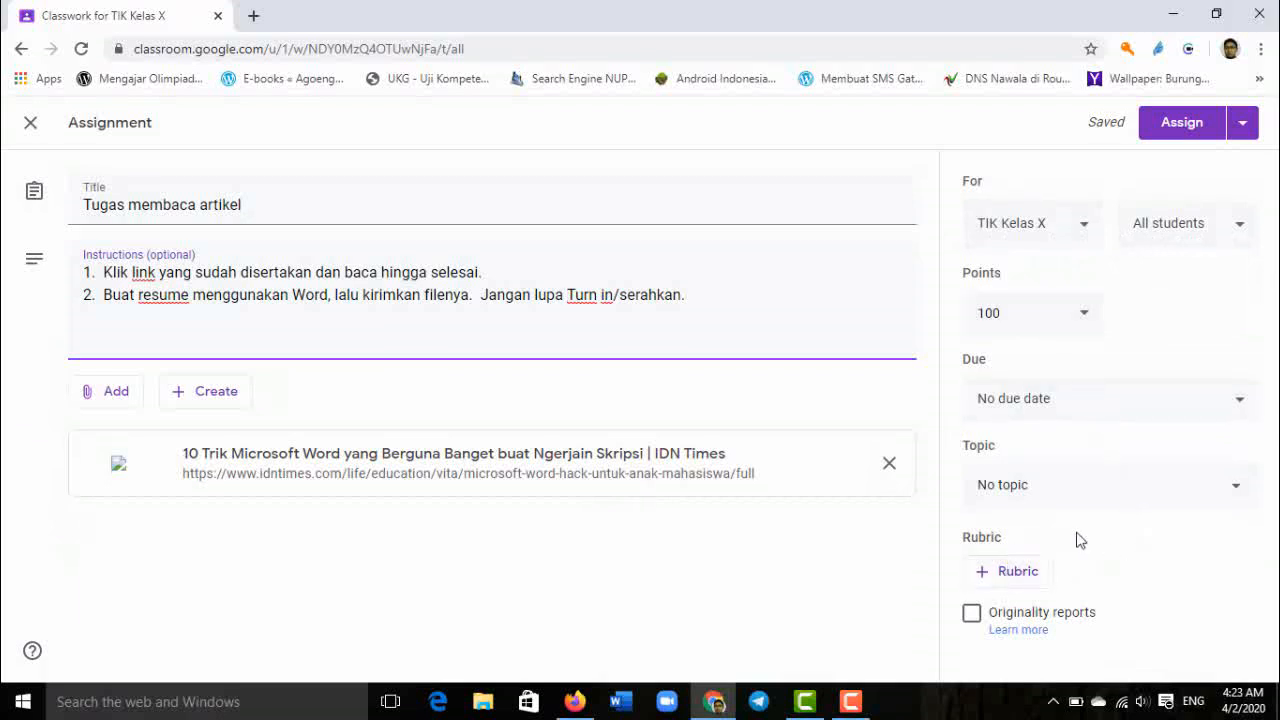
Place the article-reading assignment under the Office topic and schedule it for Apr 3, 2020 at 8:00 AM
left_click(1236, 495)
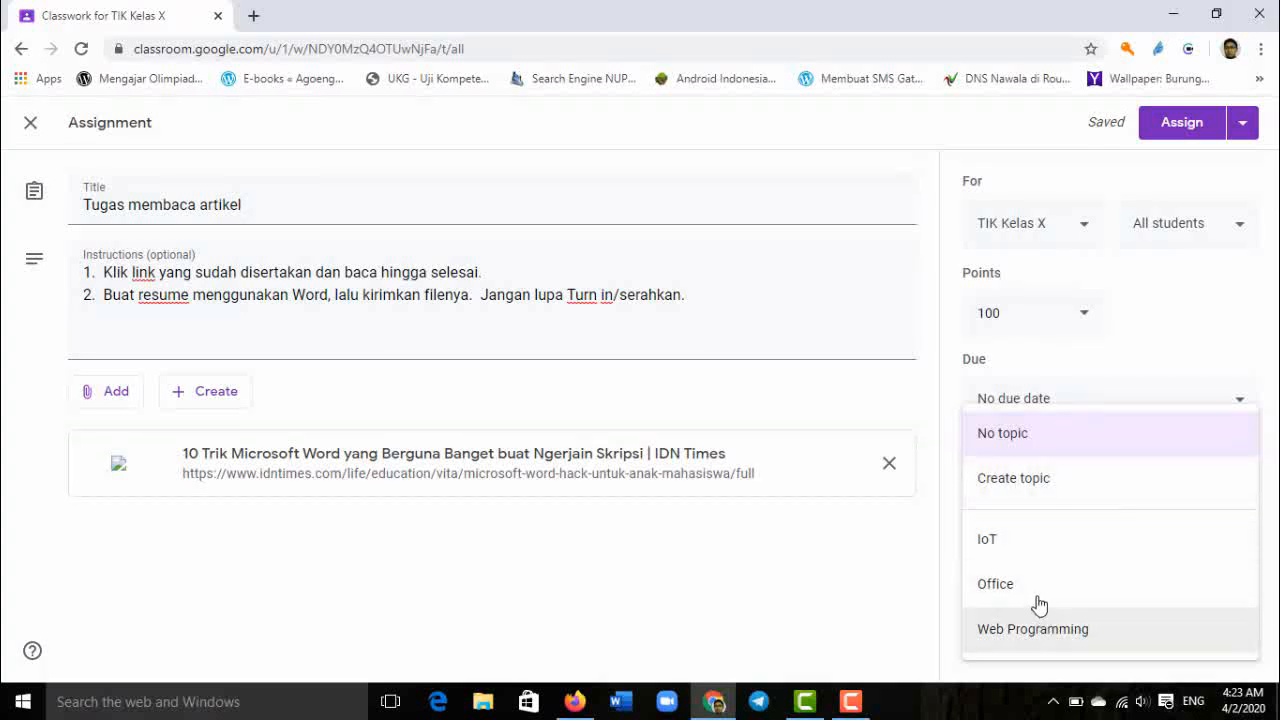
left_click(992, 585)
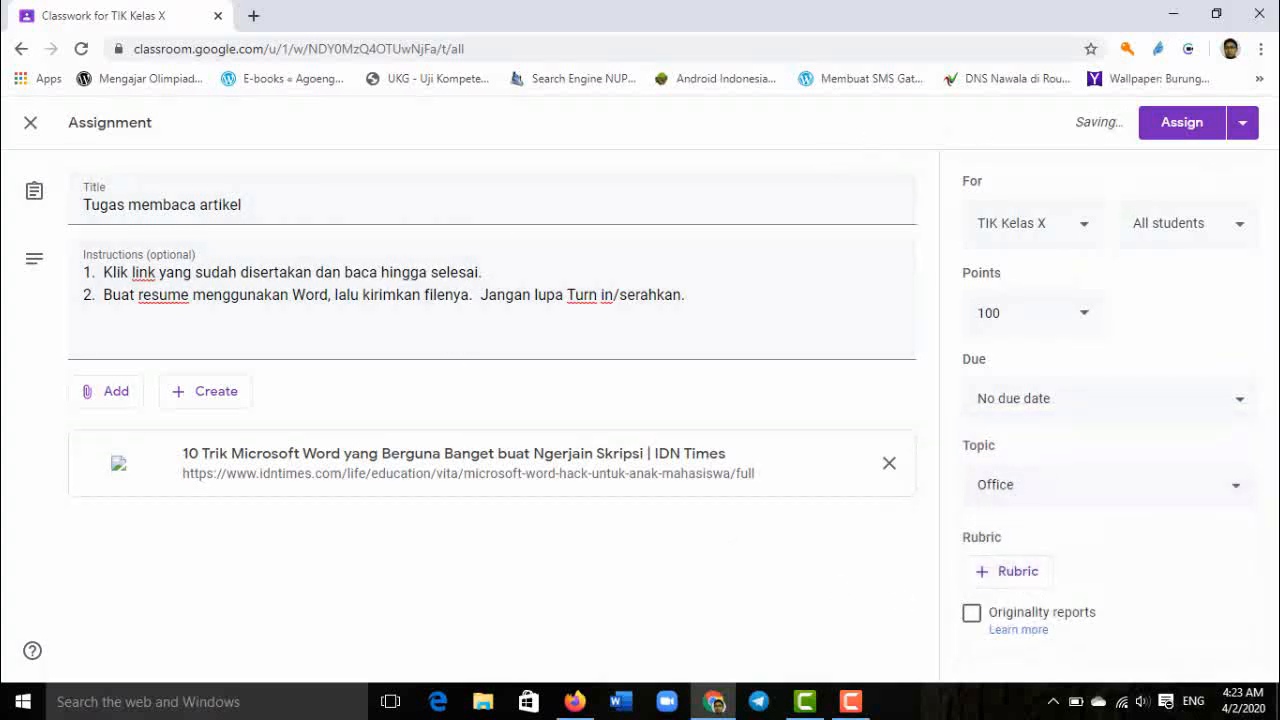
left_click(1241, 133)
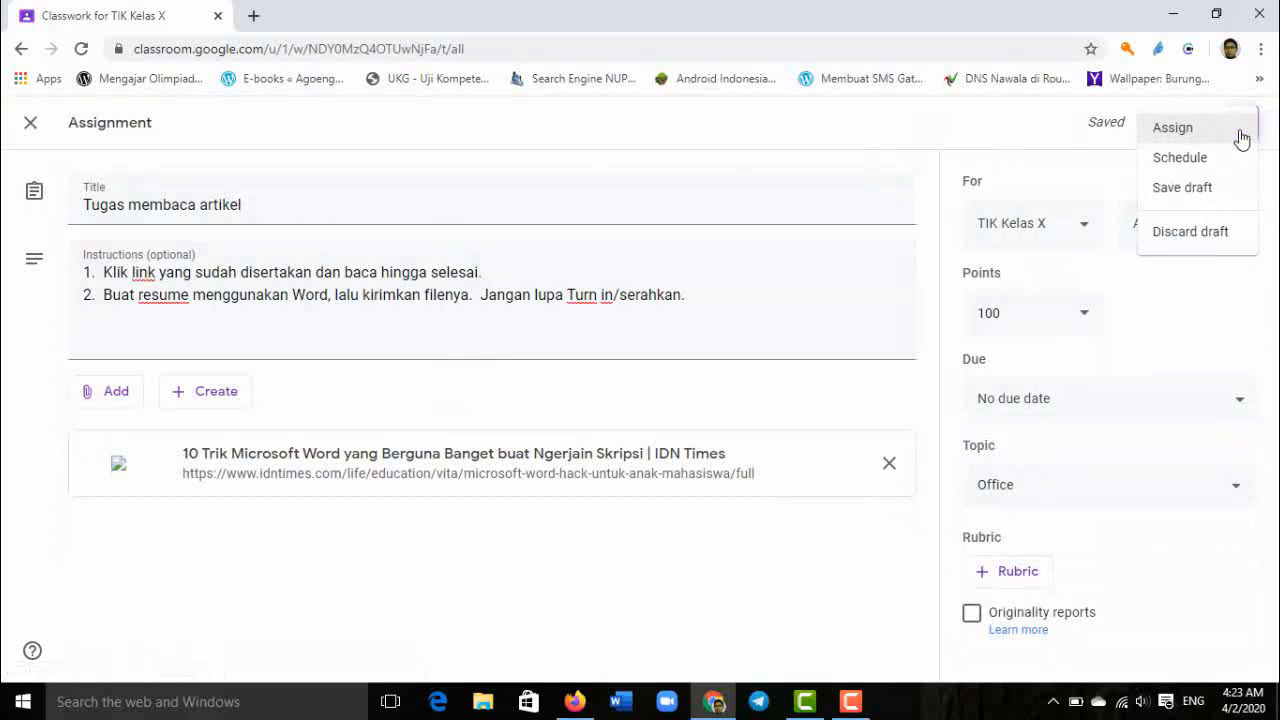
left_click(1193, 162)
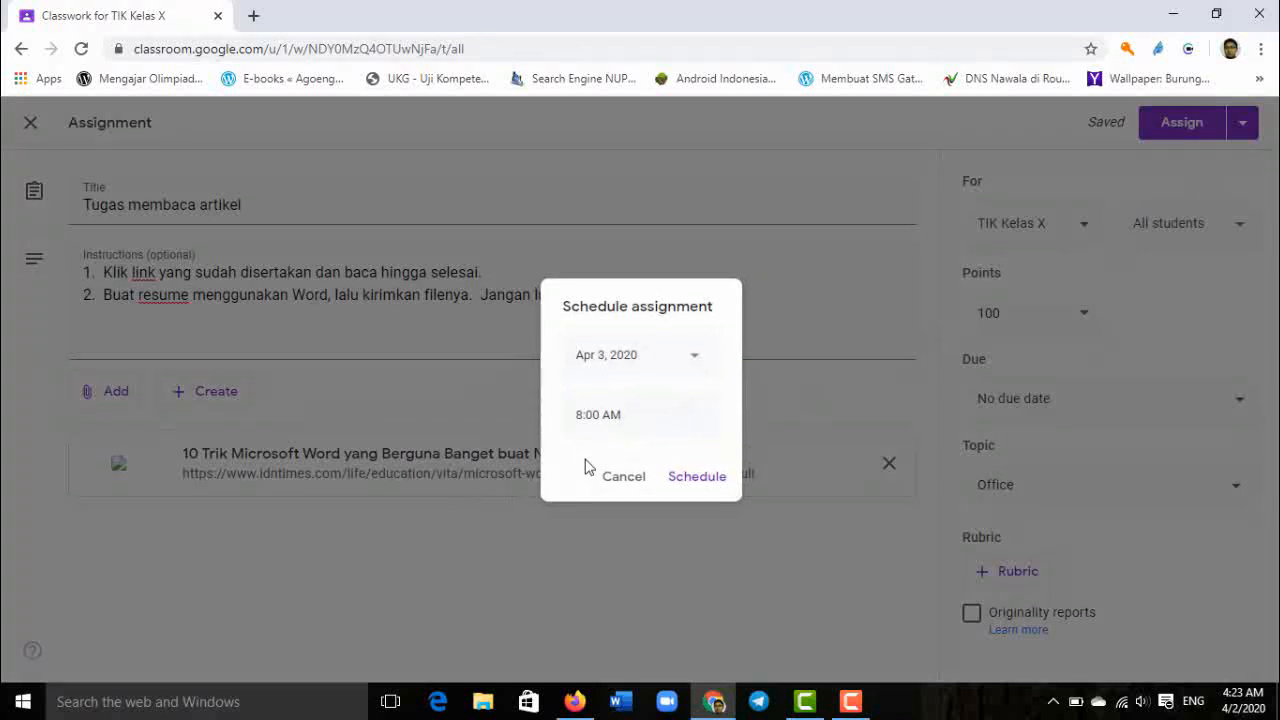
left_click(697, 477)
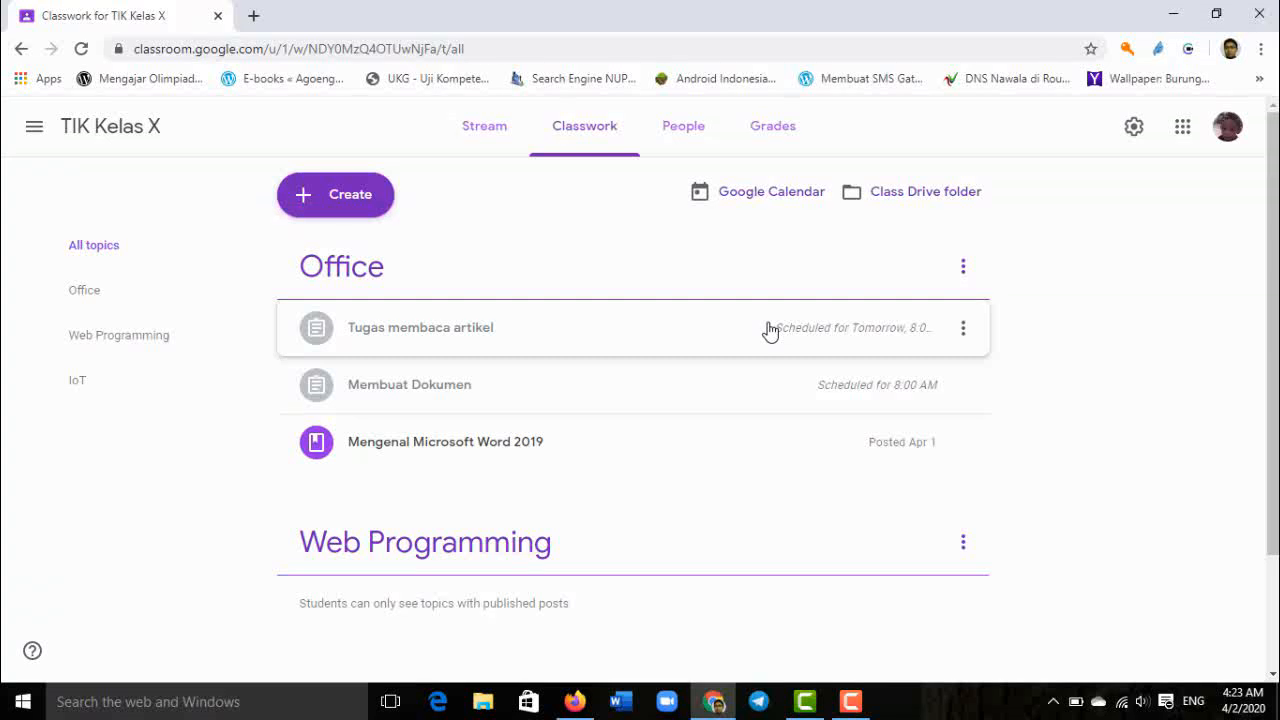
Create a quiz assignment and open its attached blank quiz form to look over its questions and responses
left_click(333, 200)
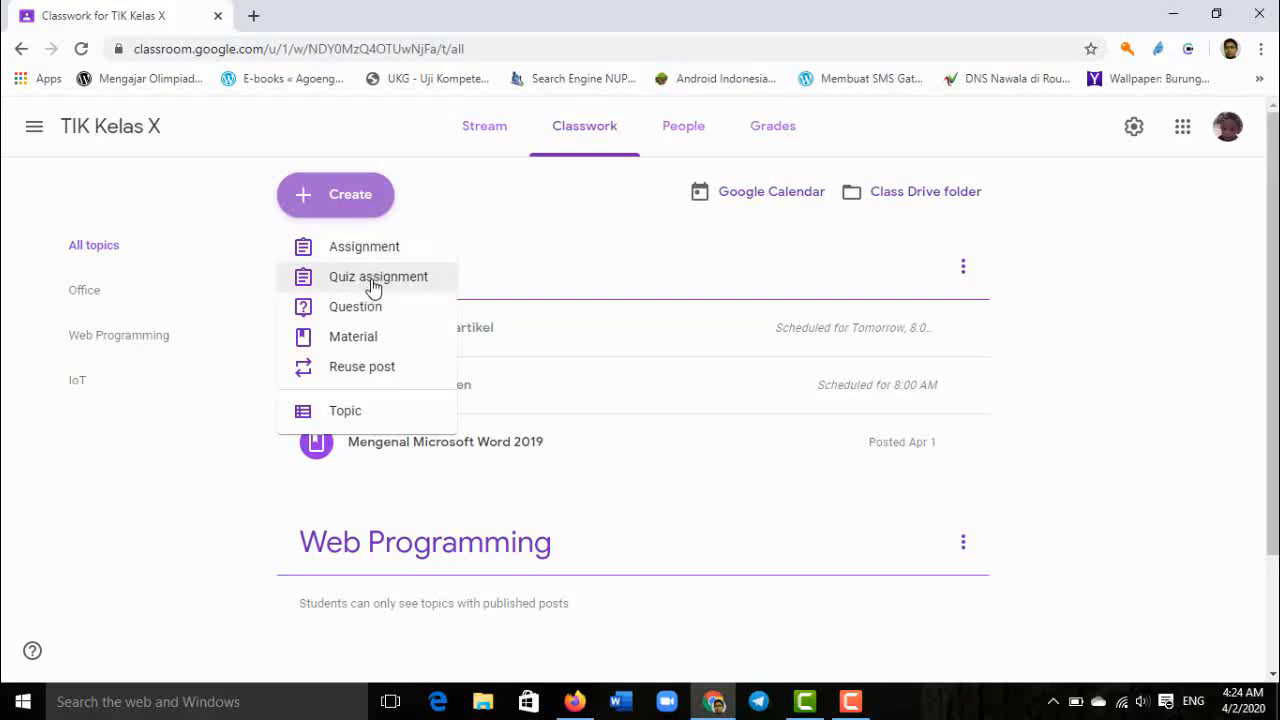
left_click(373, 280)
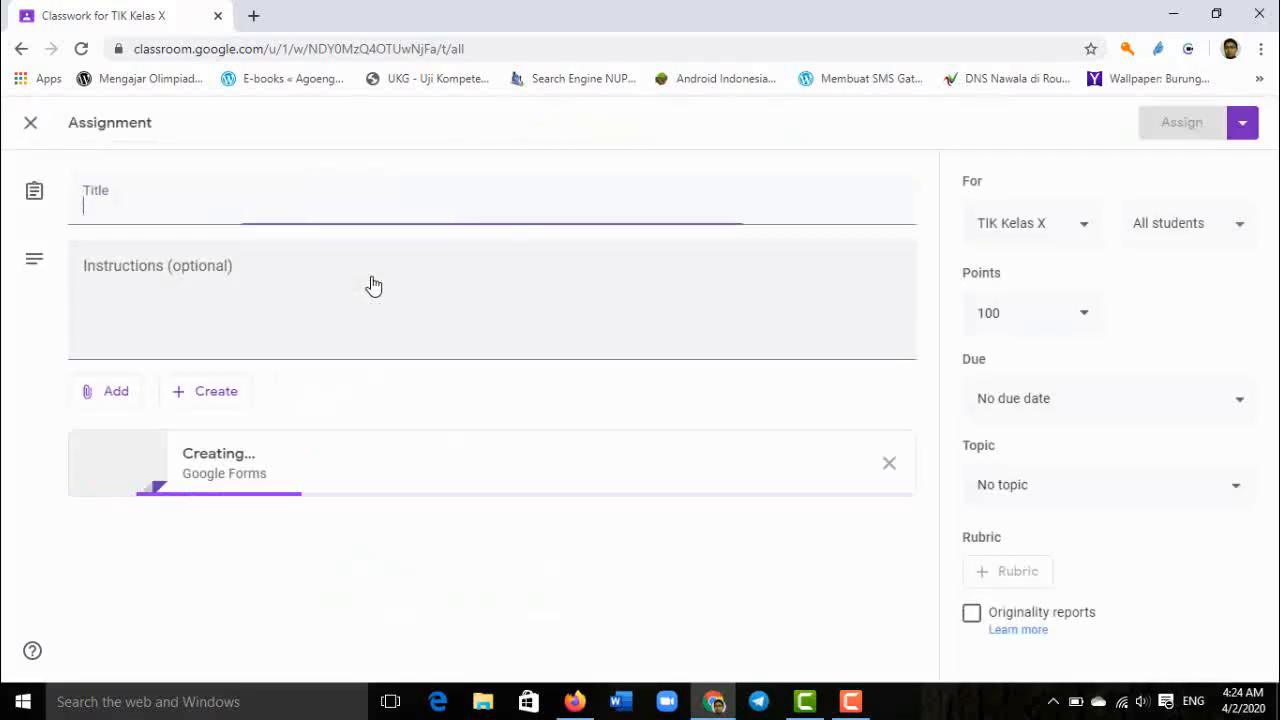
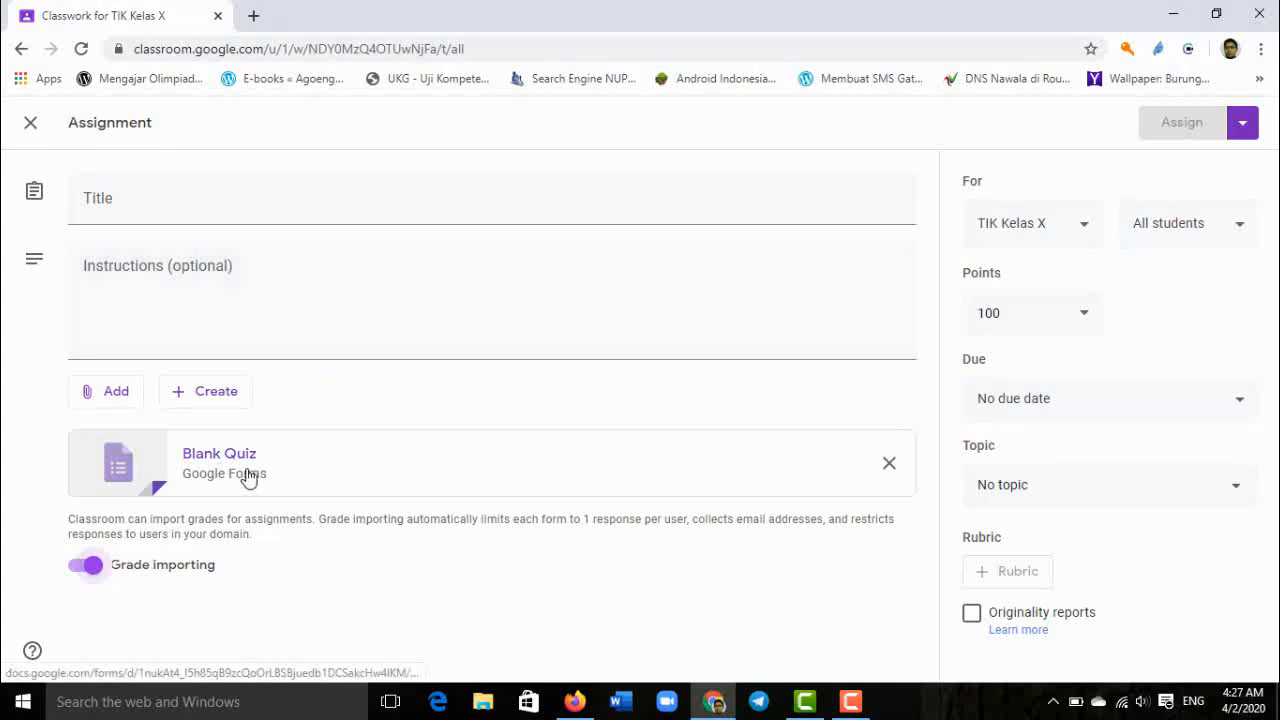
left_click(240, 461)
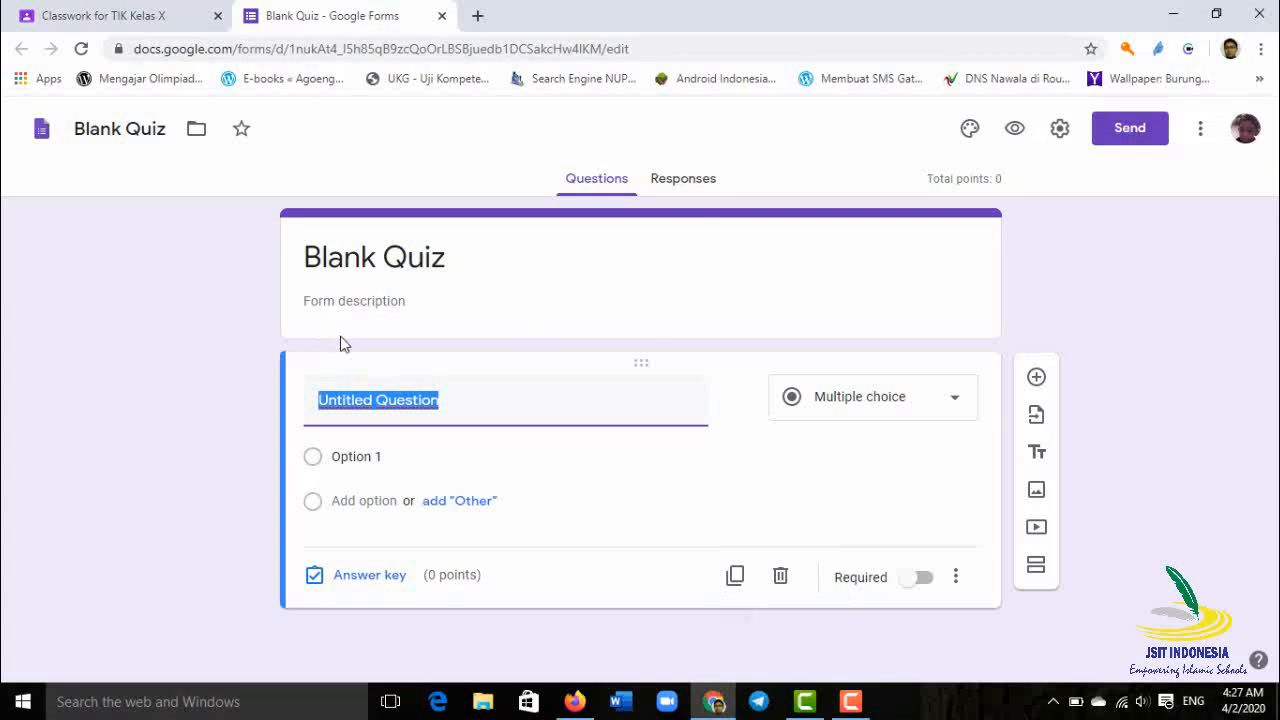
left_click(679, 186)
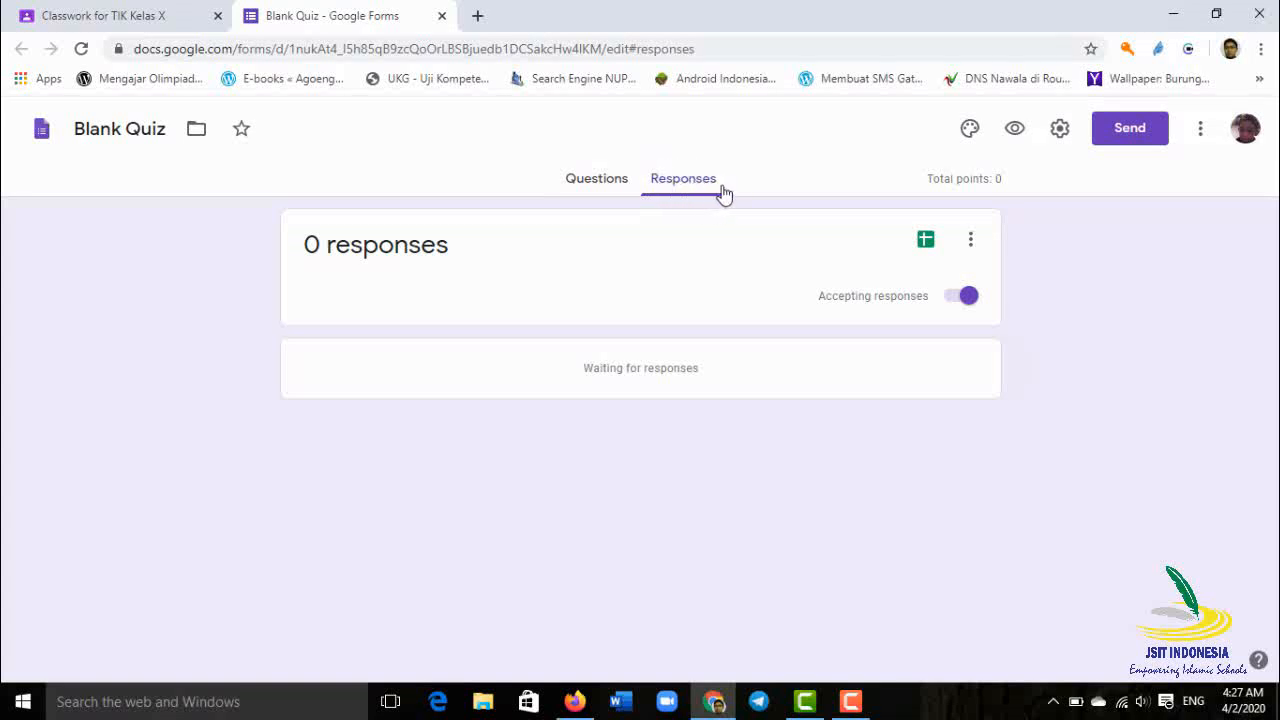
left_click(600, 188)
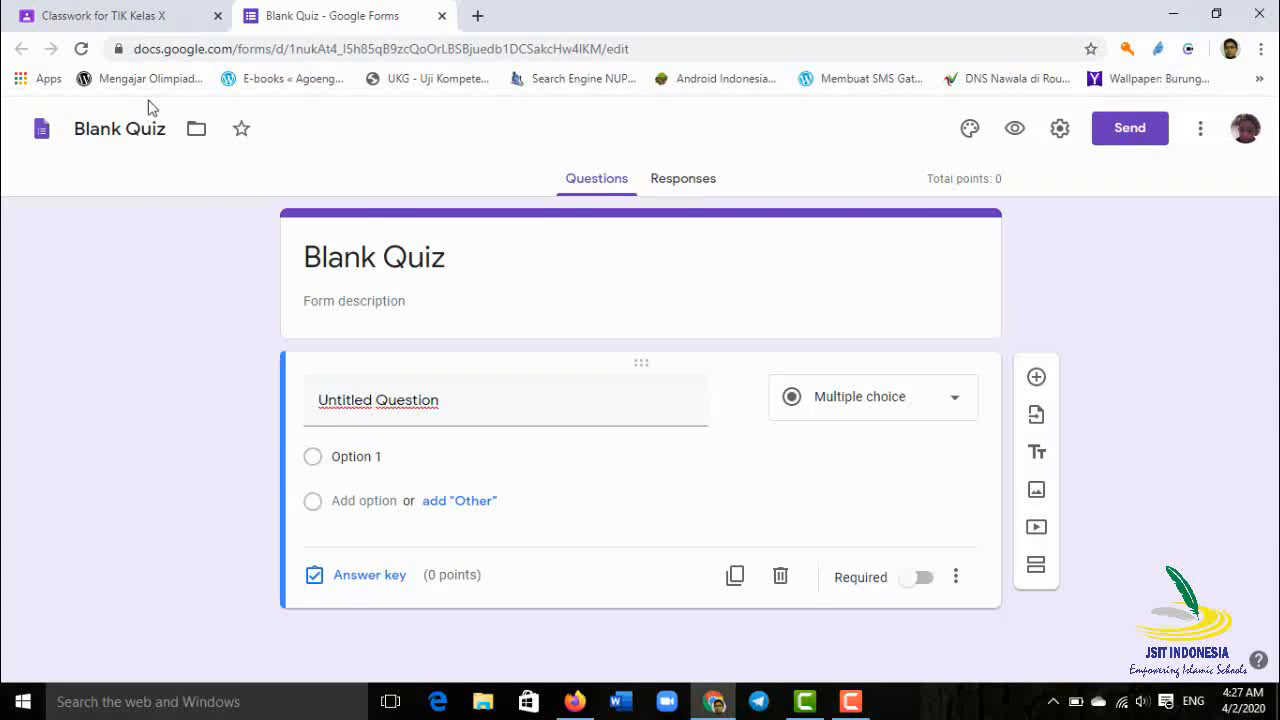
Rename the quiz form and its heading to "Tes Pemahaman Word 2019"
left_click(122, 130)
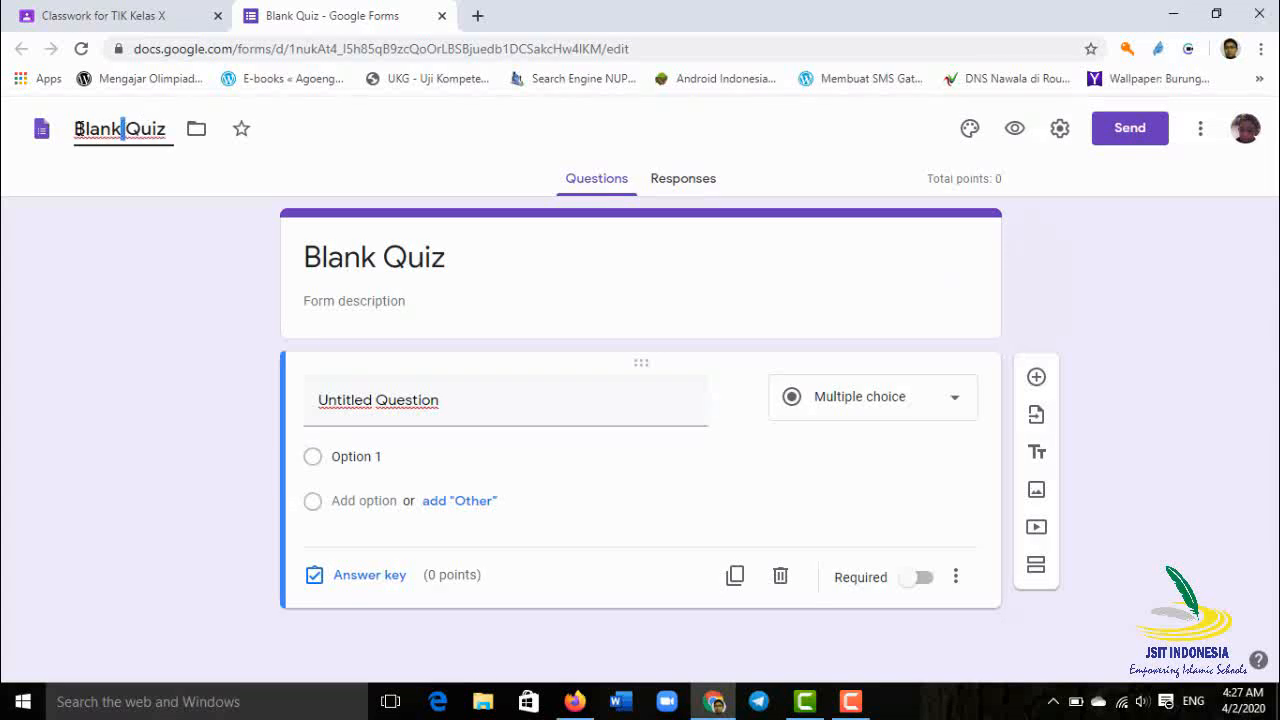
left_click_drag(78, 128, 169, 138)
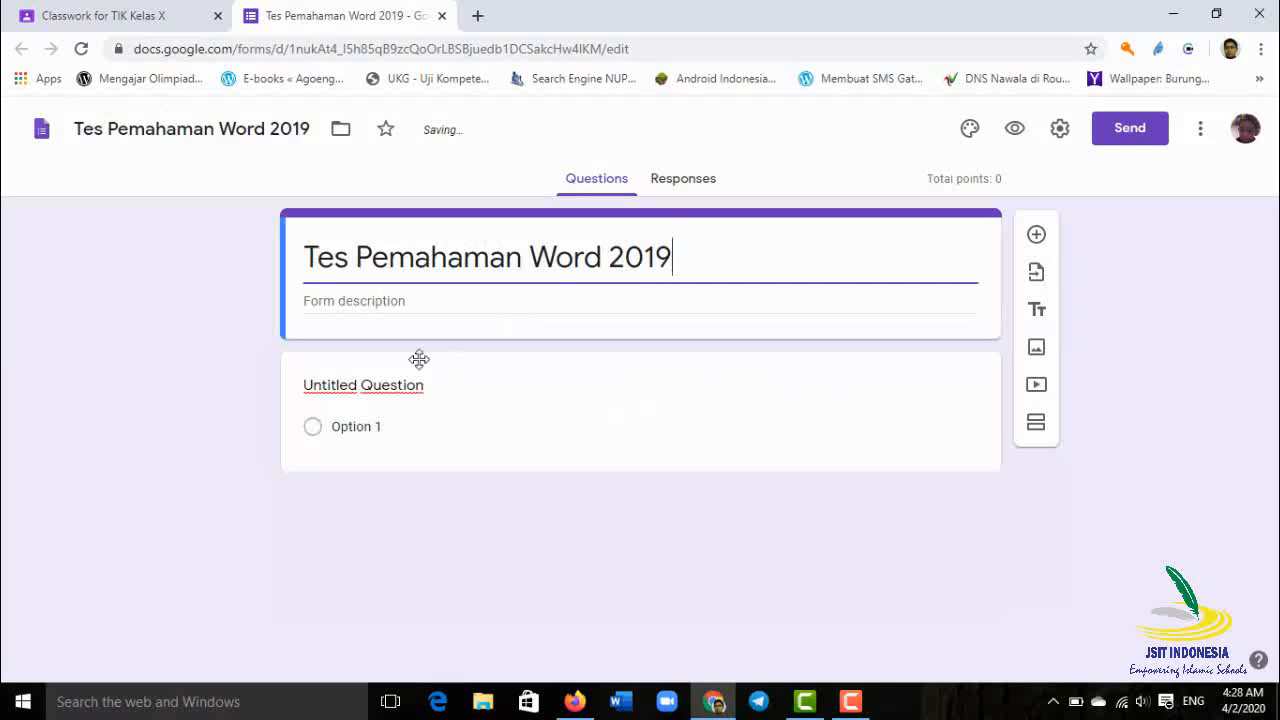
left_click(401, 301)
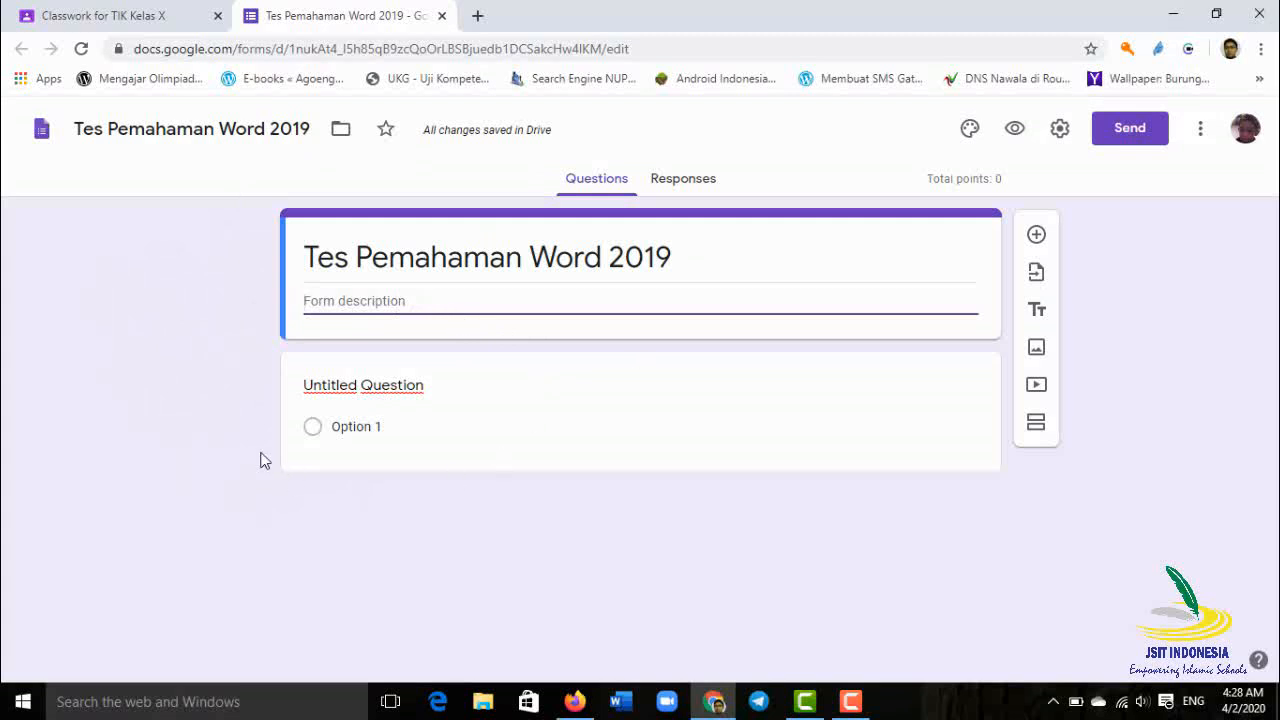
Try the Short answer and Paragraph types on the untitled question
left_click(422, 390)
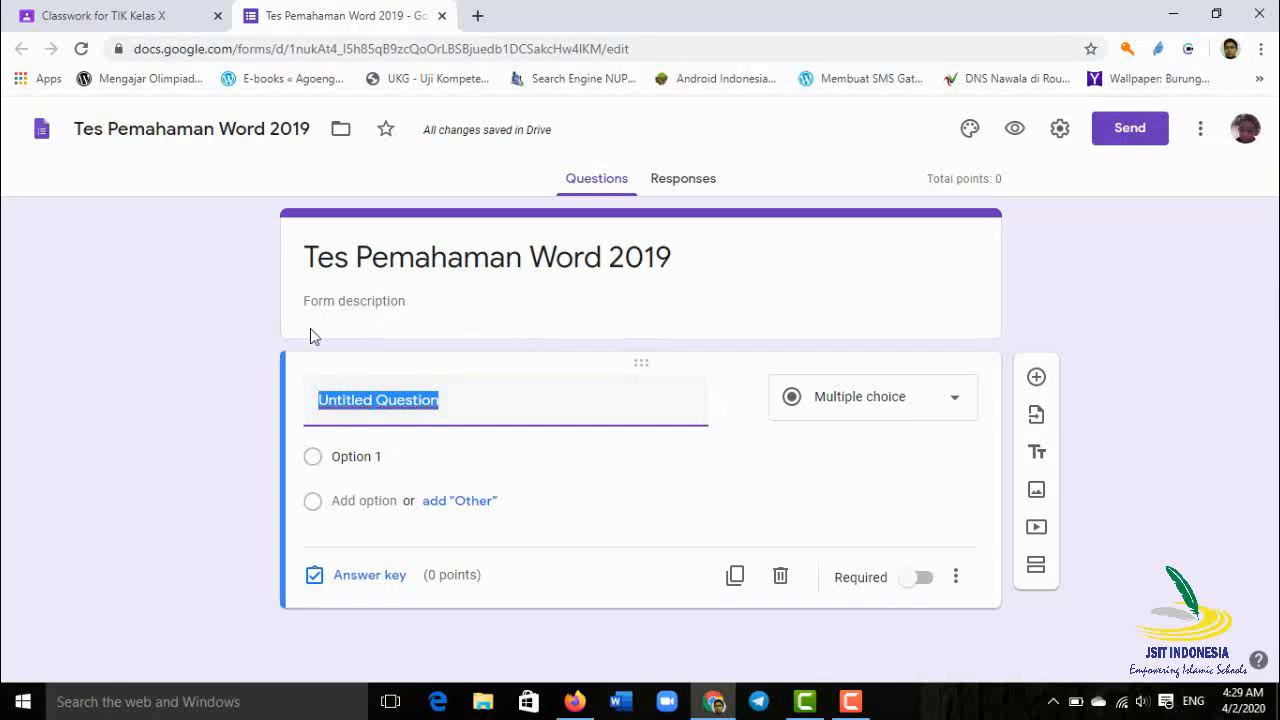
left_click(957, 404)
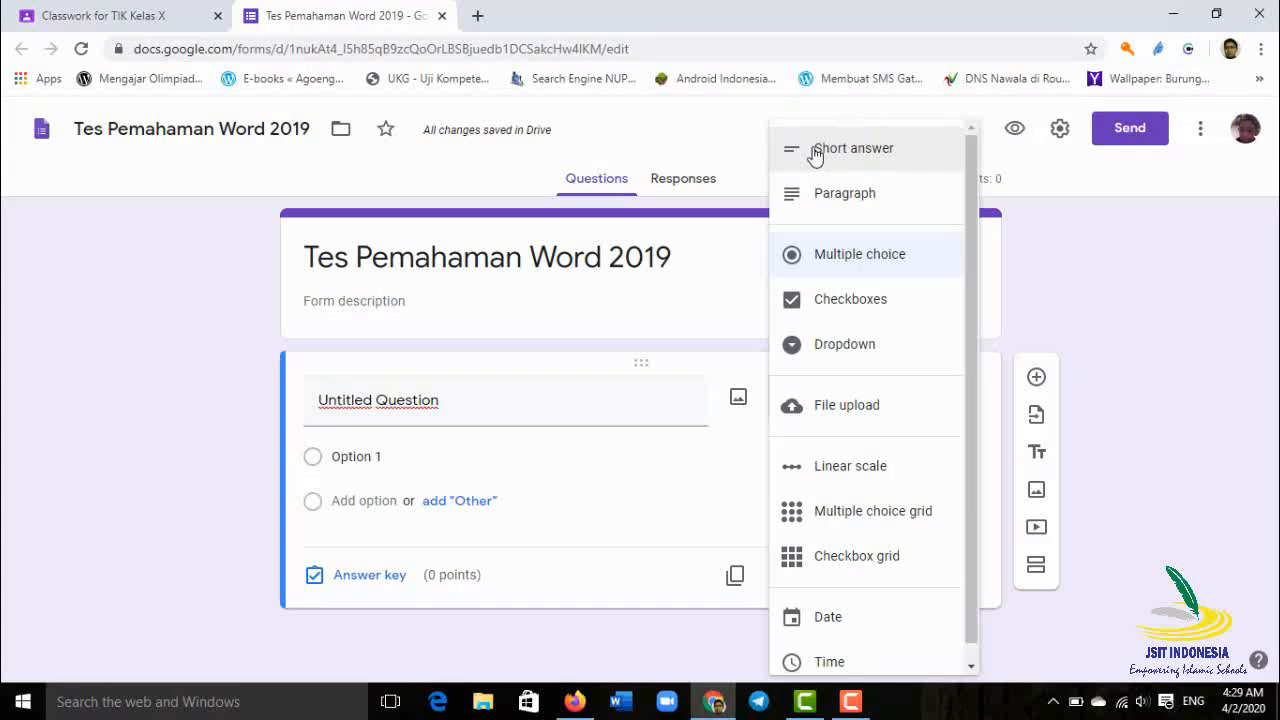
left_click(903, 162)
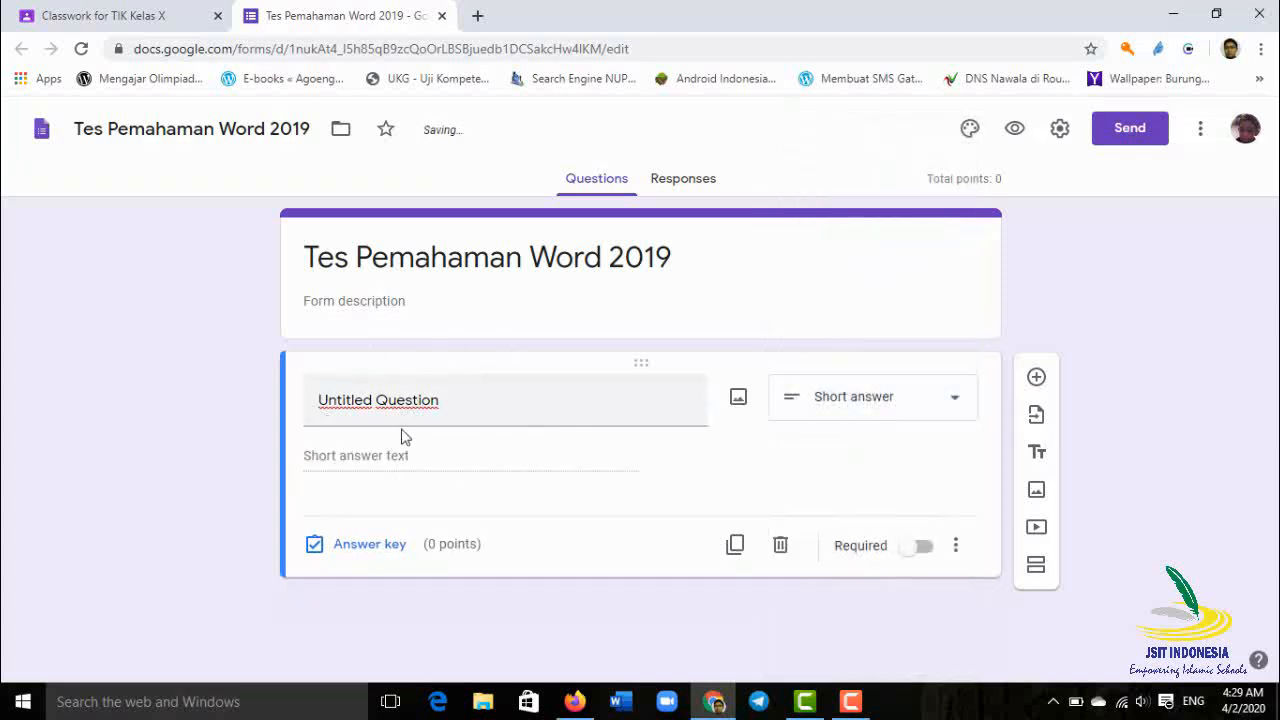
left_click(958, 404)
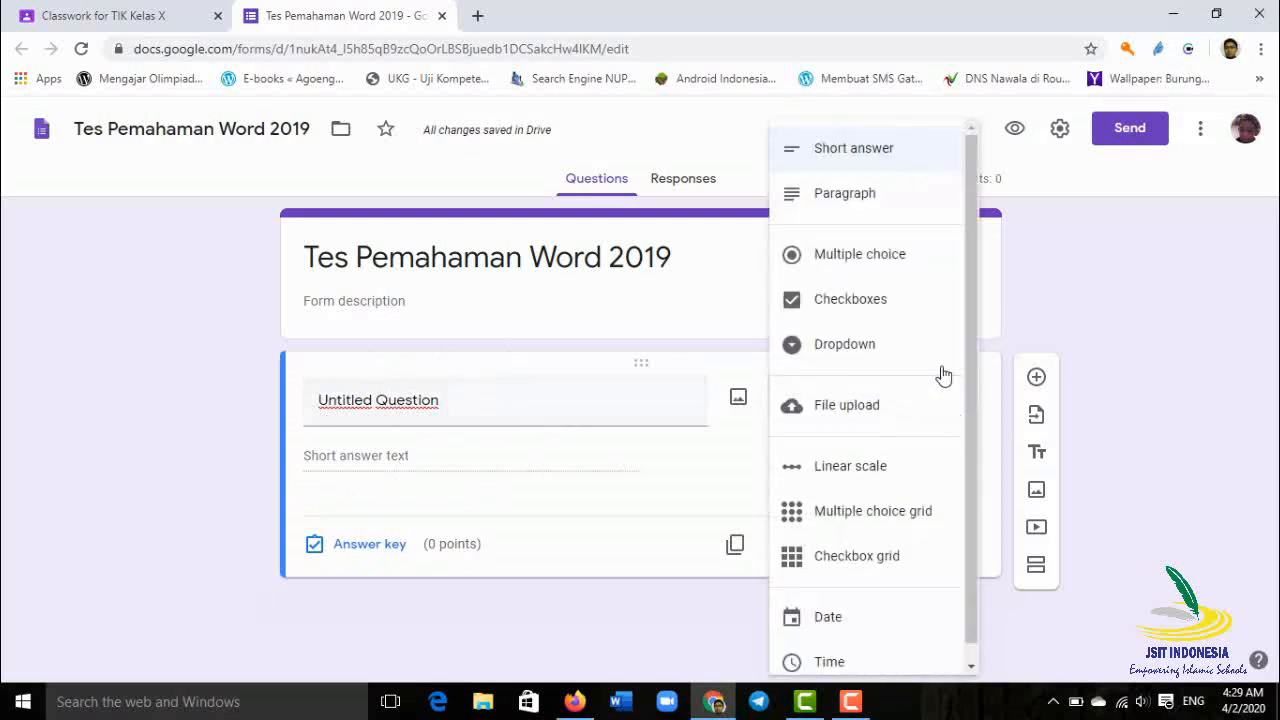
left_click(859, 206)
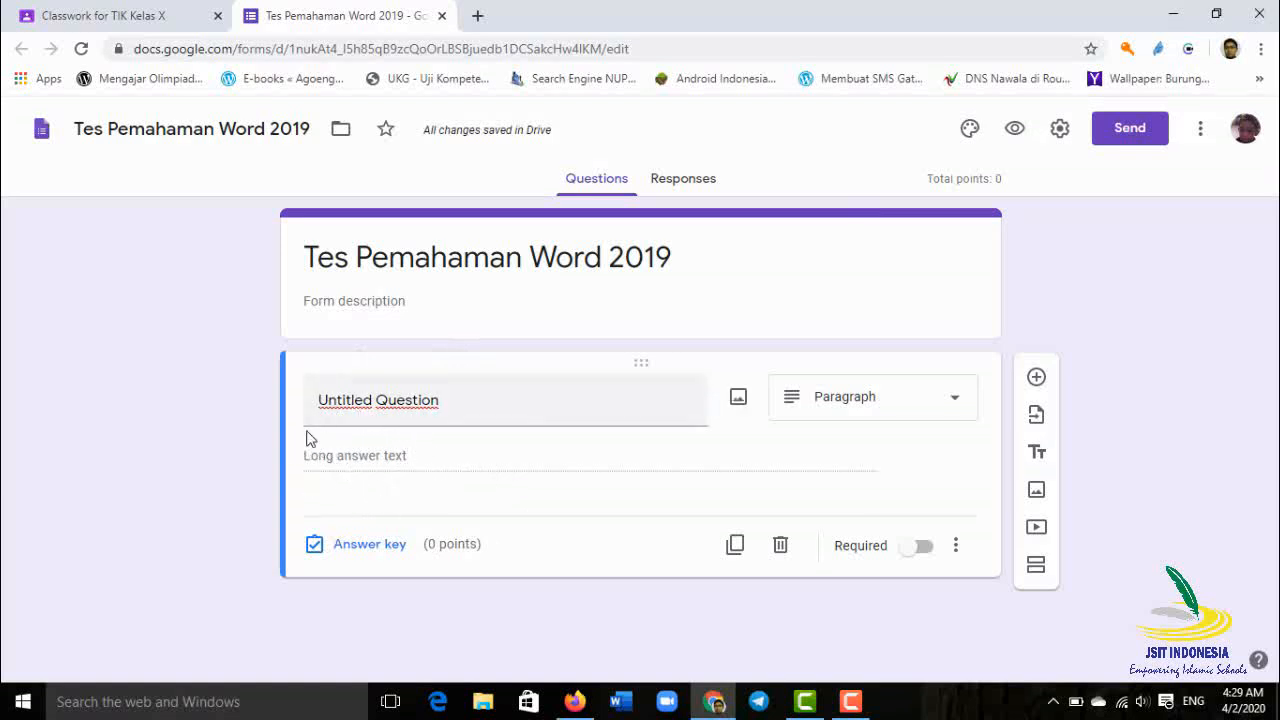
Set the untitled question's type to Checkboxes and look through the other available question types
left_click(952, 404)
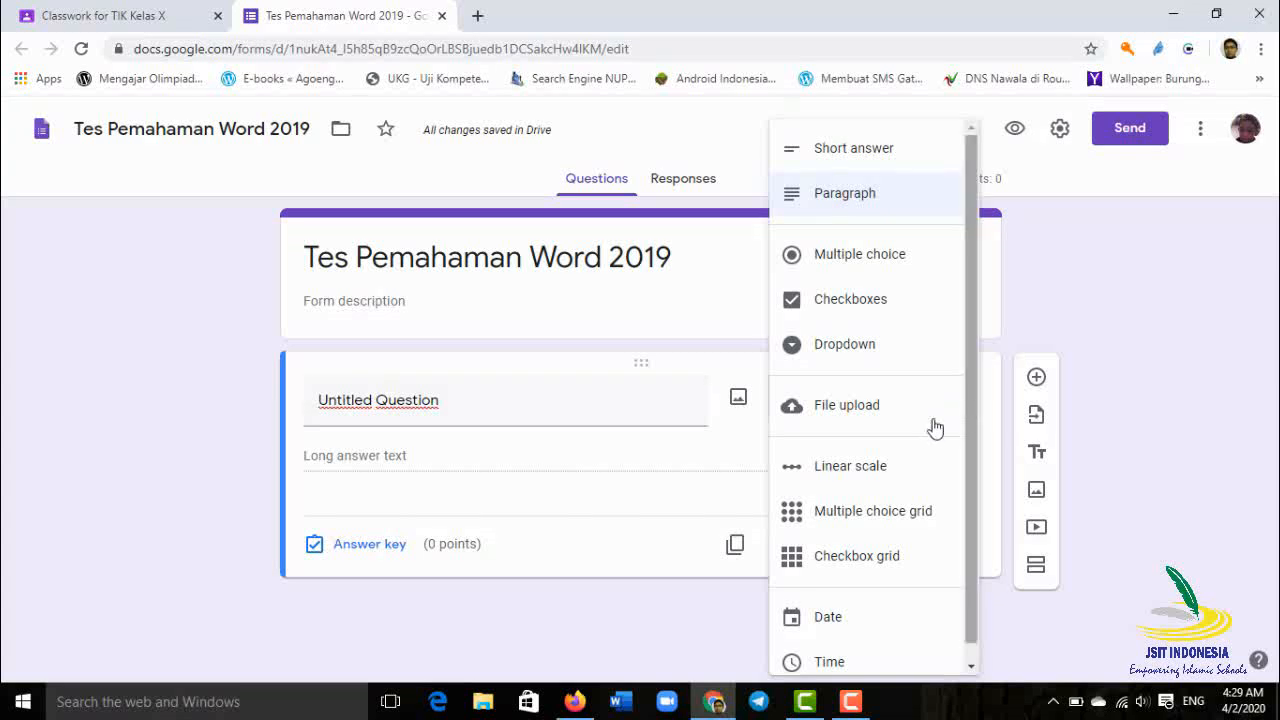
left_click(904, 316)
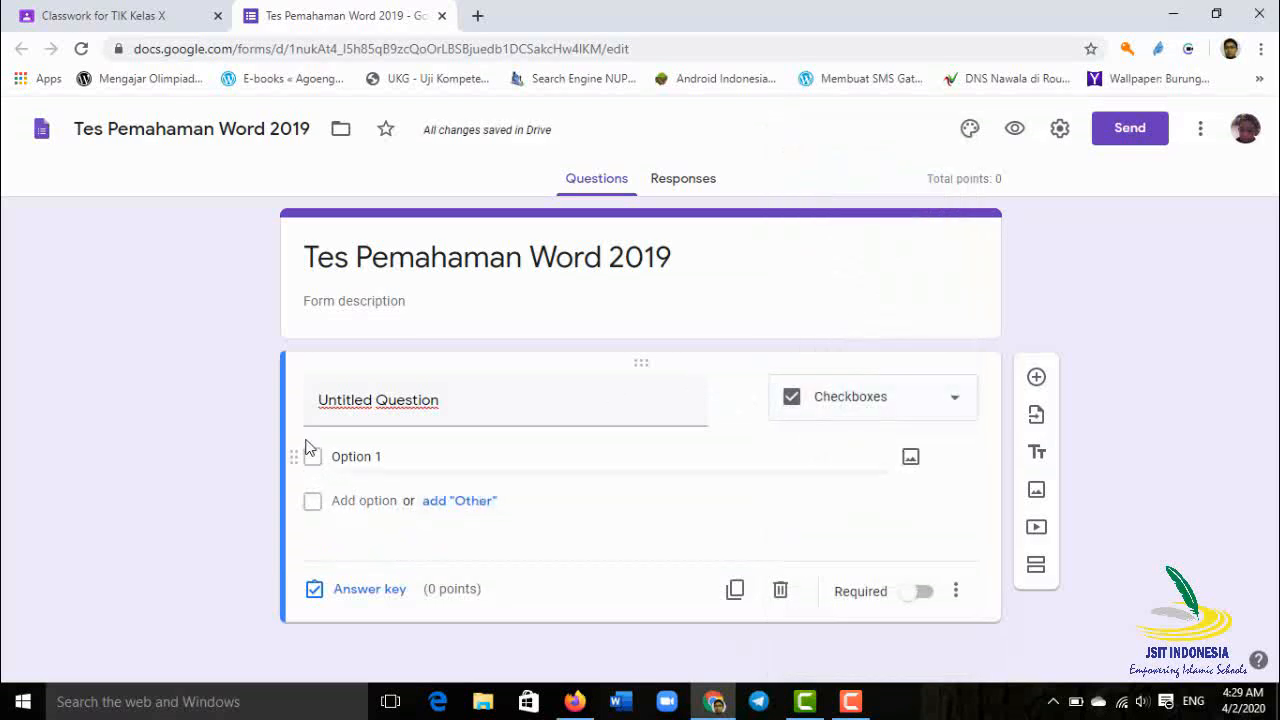
left_click(951, 405)
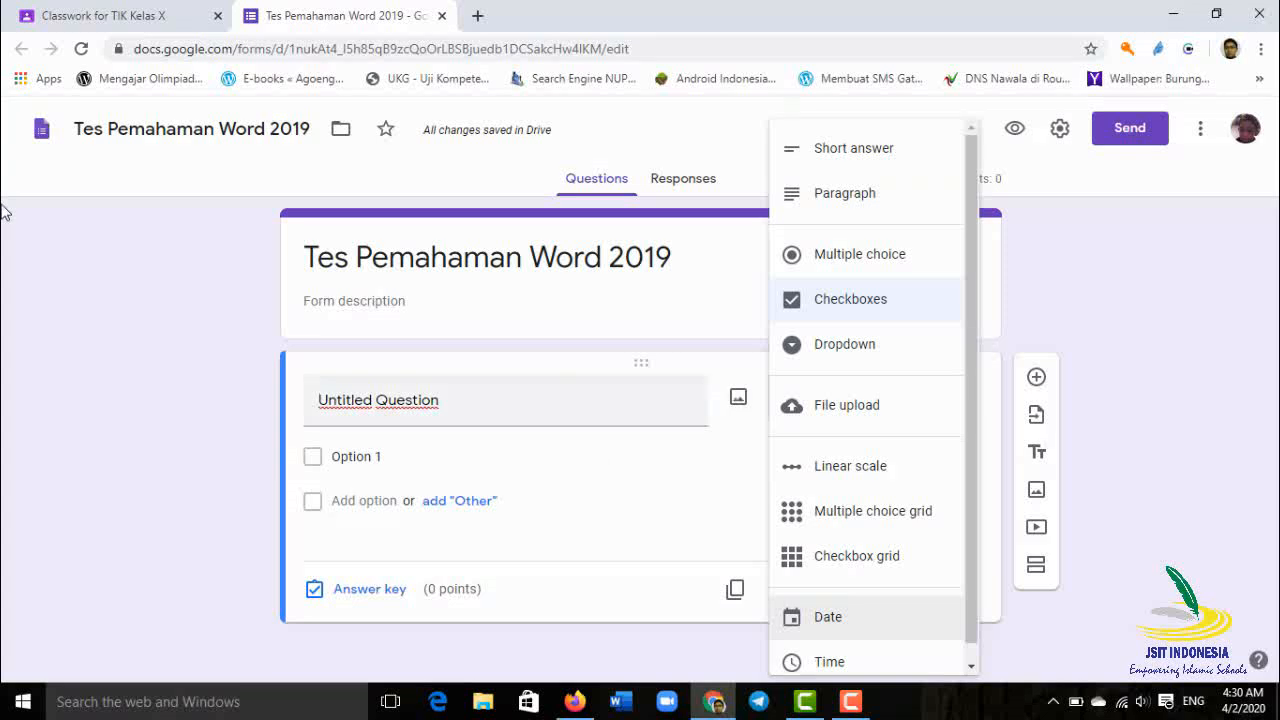
left_click(168, 278)
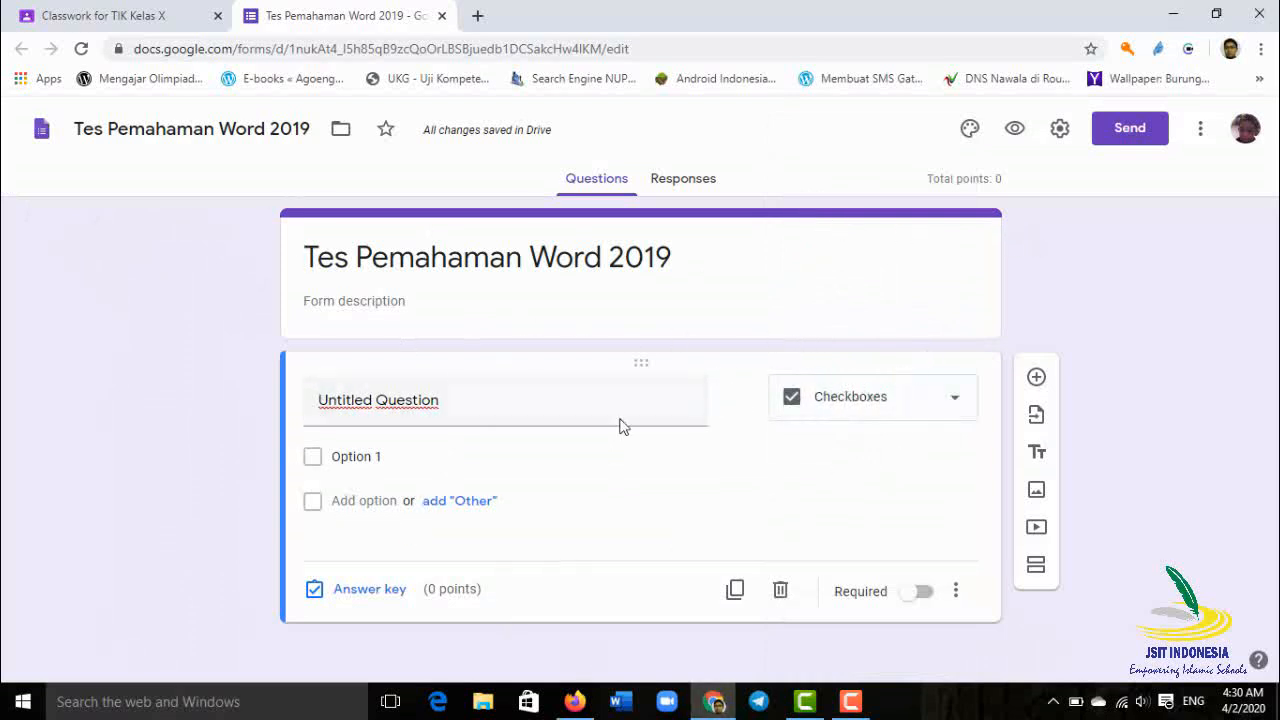
Enter the question "Word adalah aplikasi yang dibuat untuk kebutuhan membuat file:" with Dokumen as its first option
left_click(496, 399)
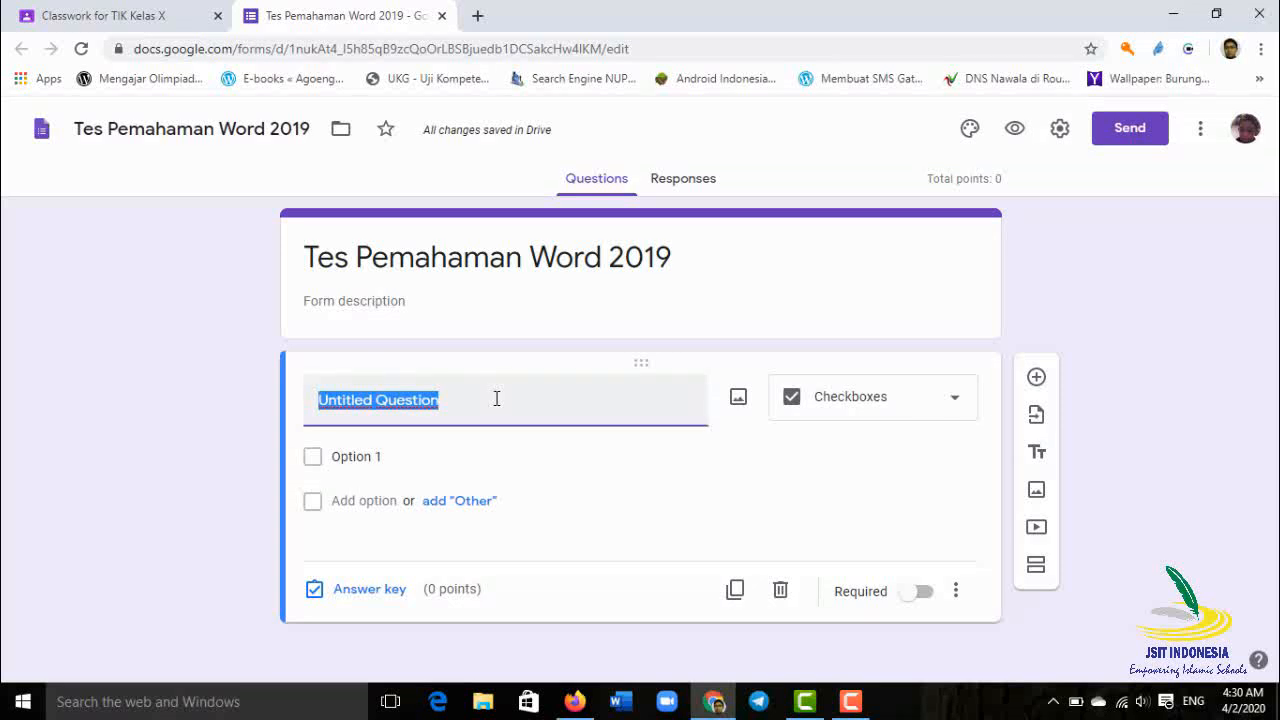
type("Word adalah aplikasi yang dibuat untuk kebutuhan membuat file:")
left_click(345, 478)
type("D")
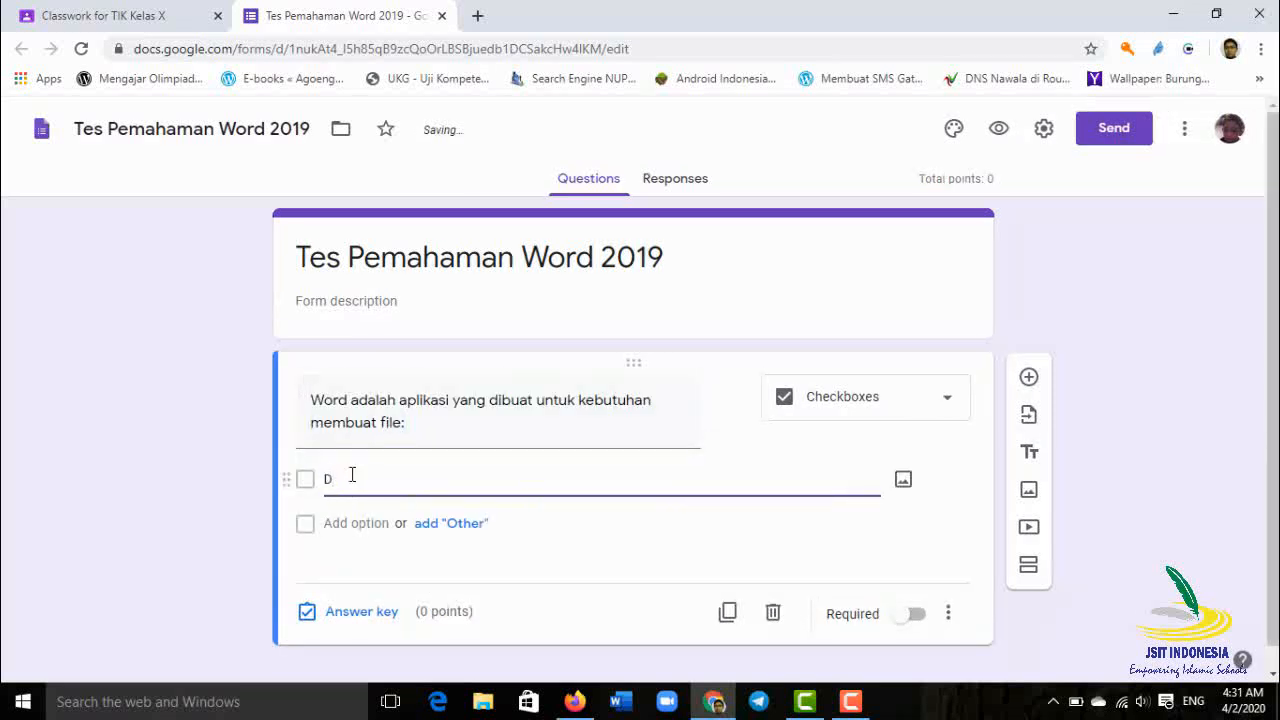
Add Spreadsheet, Database and Presentasi as the question's remaining checkbox options
left_click(363, 525)
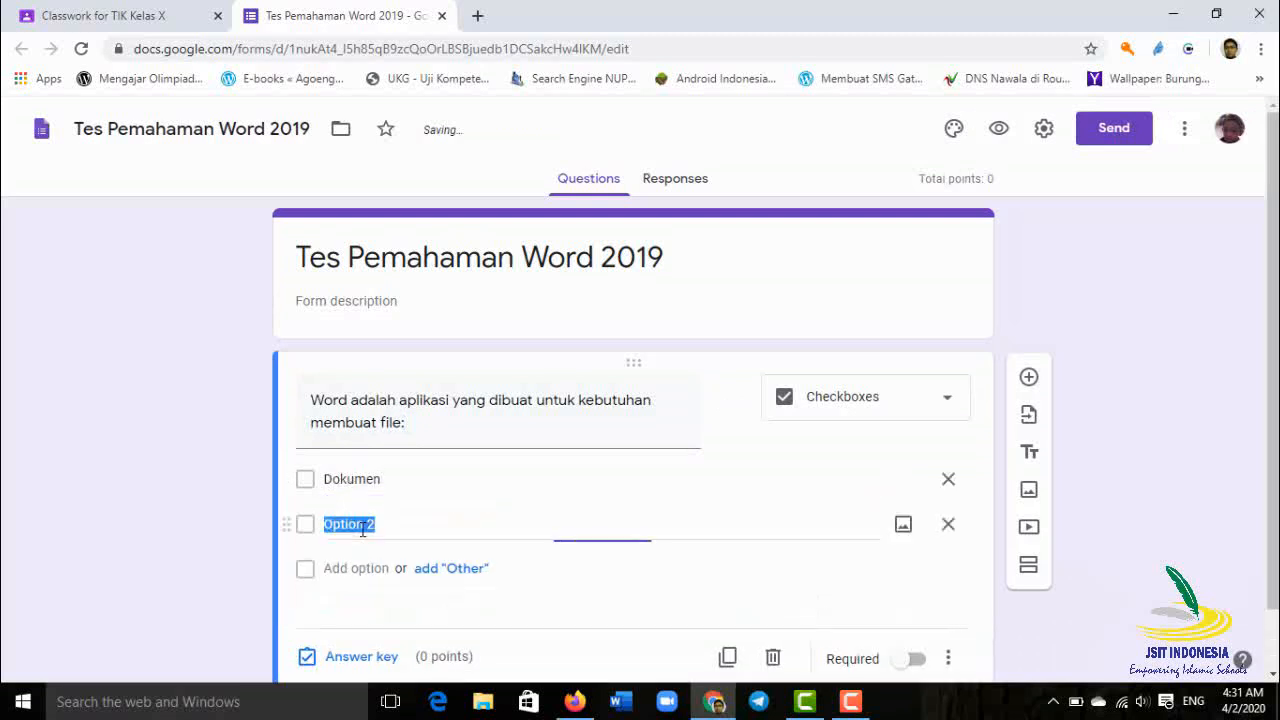
type("Sprea")
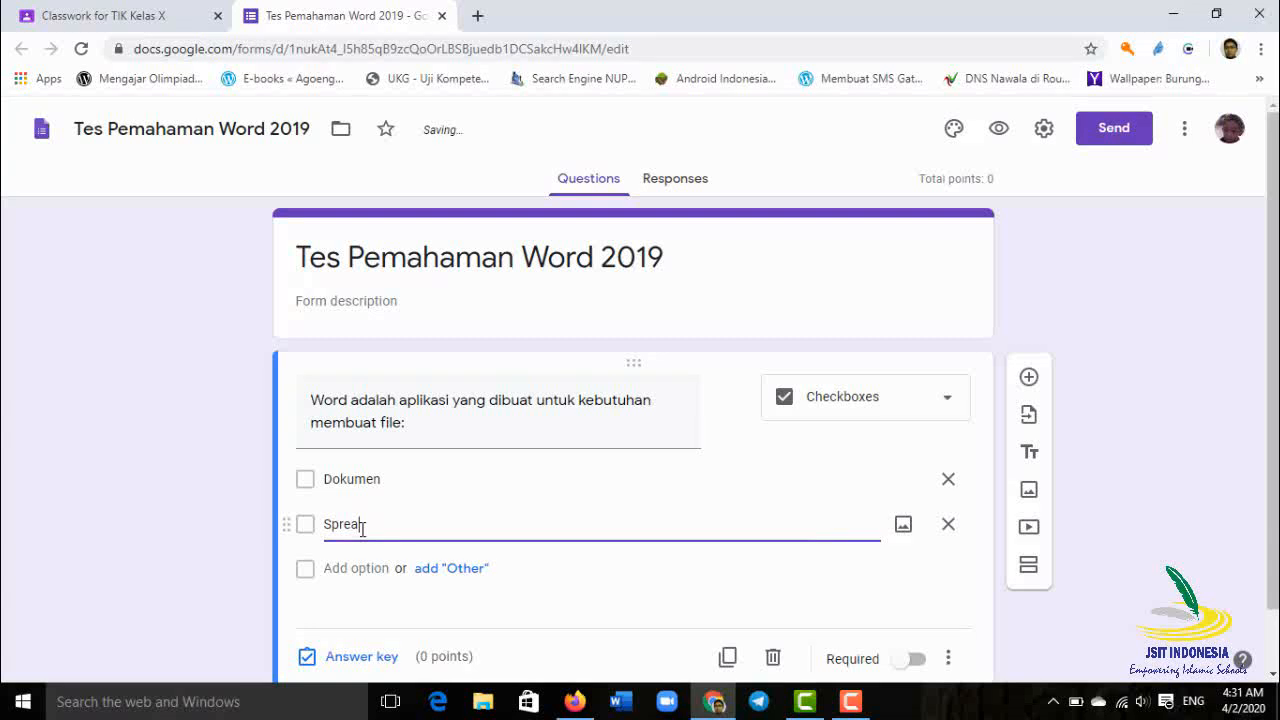
type("dsheet")
left_click(356, 568)
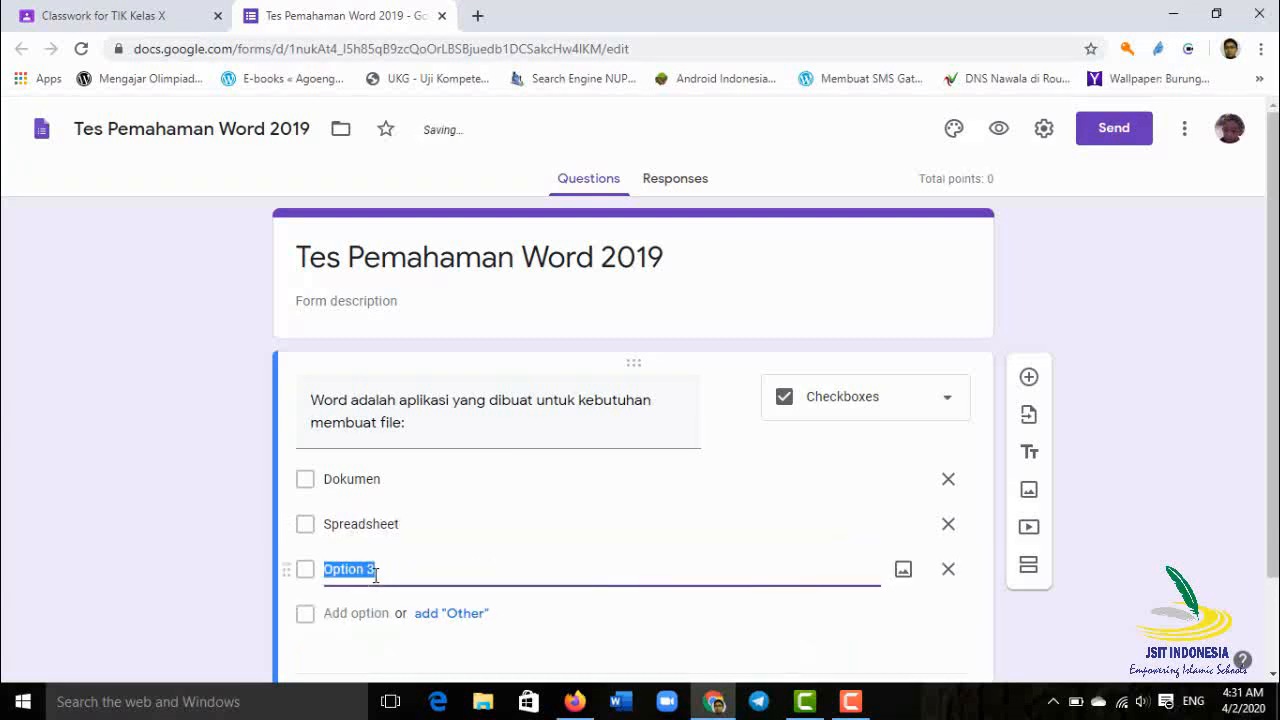
type("Database")
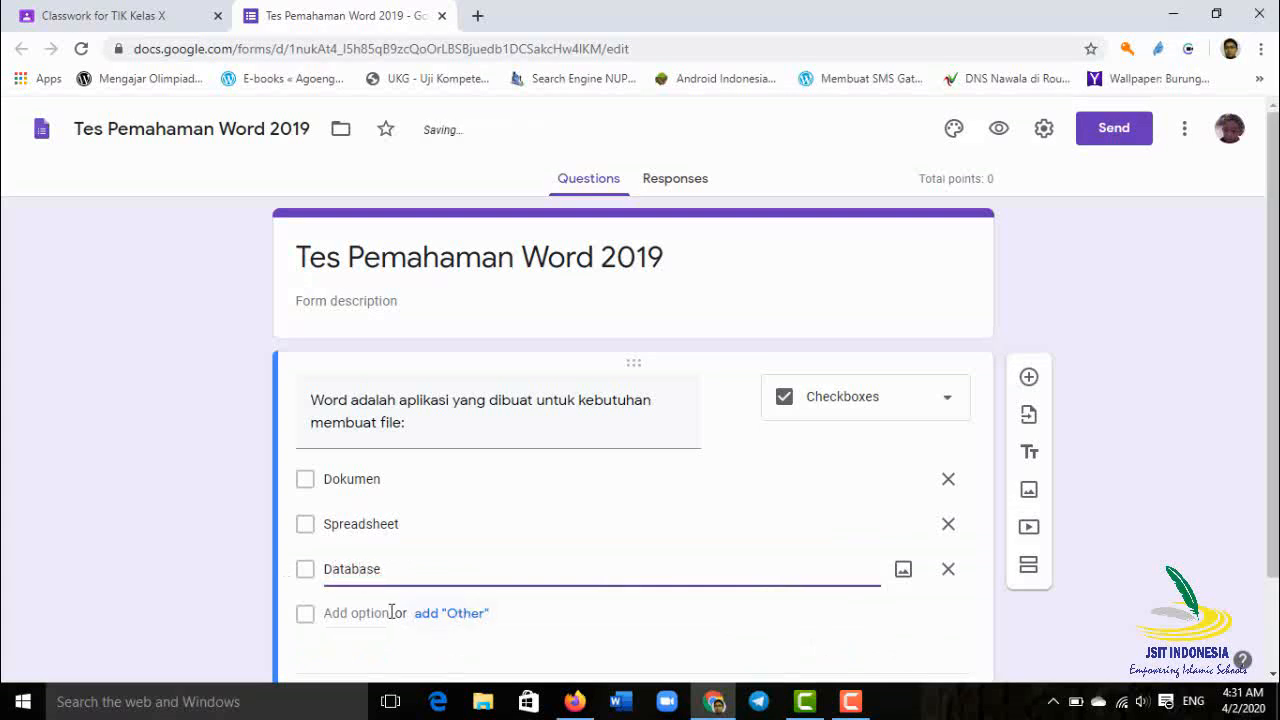
left_click(356, 614)
type("Presentasi")
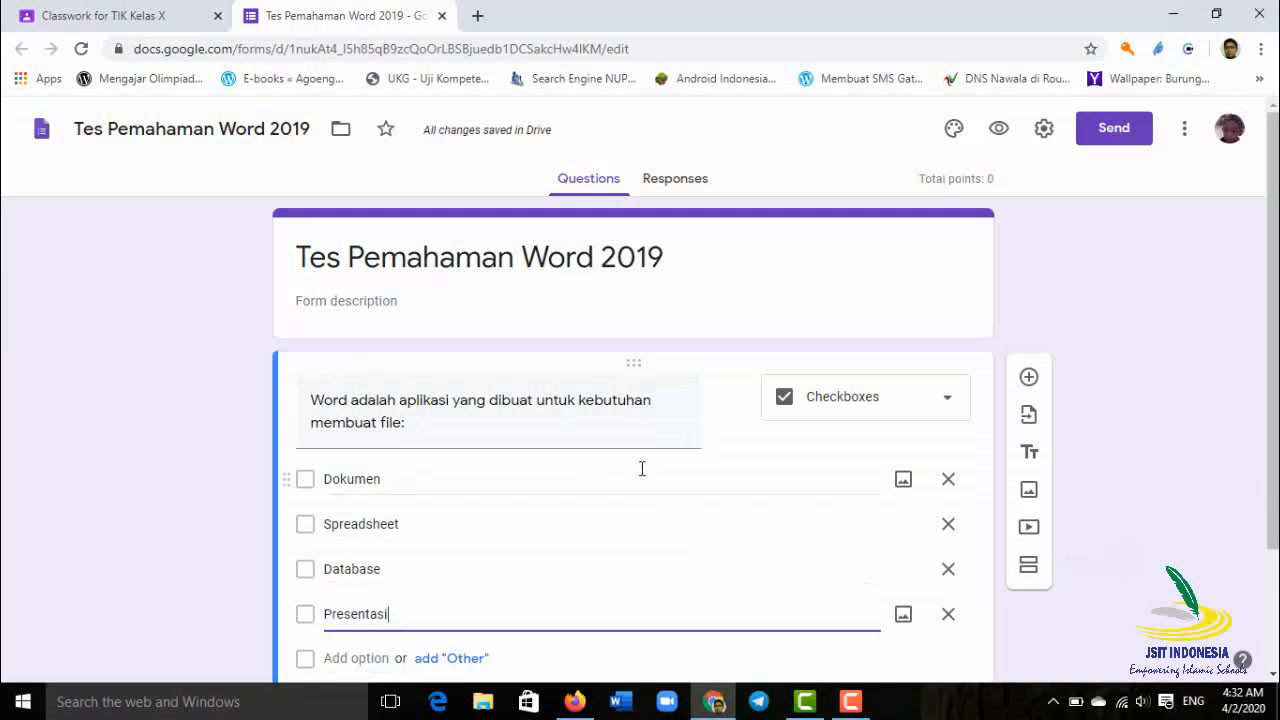
Look over the sources for inserting an image into the question and leave without adding one
scroll(630, 470, "down", 2)
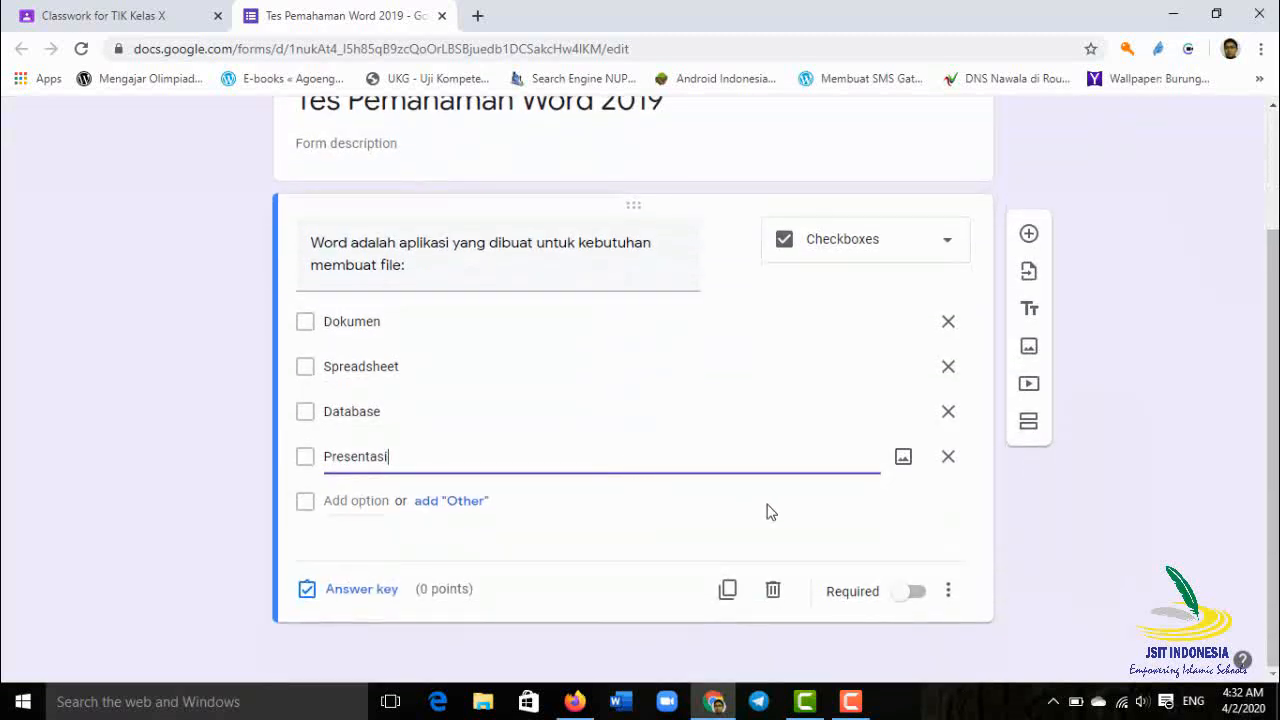
scroll(743, 431, "up", 1)
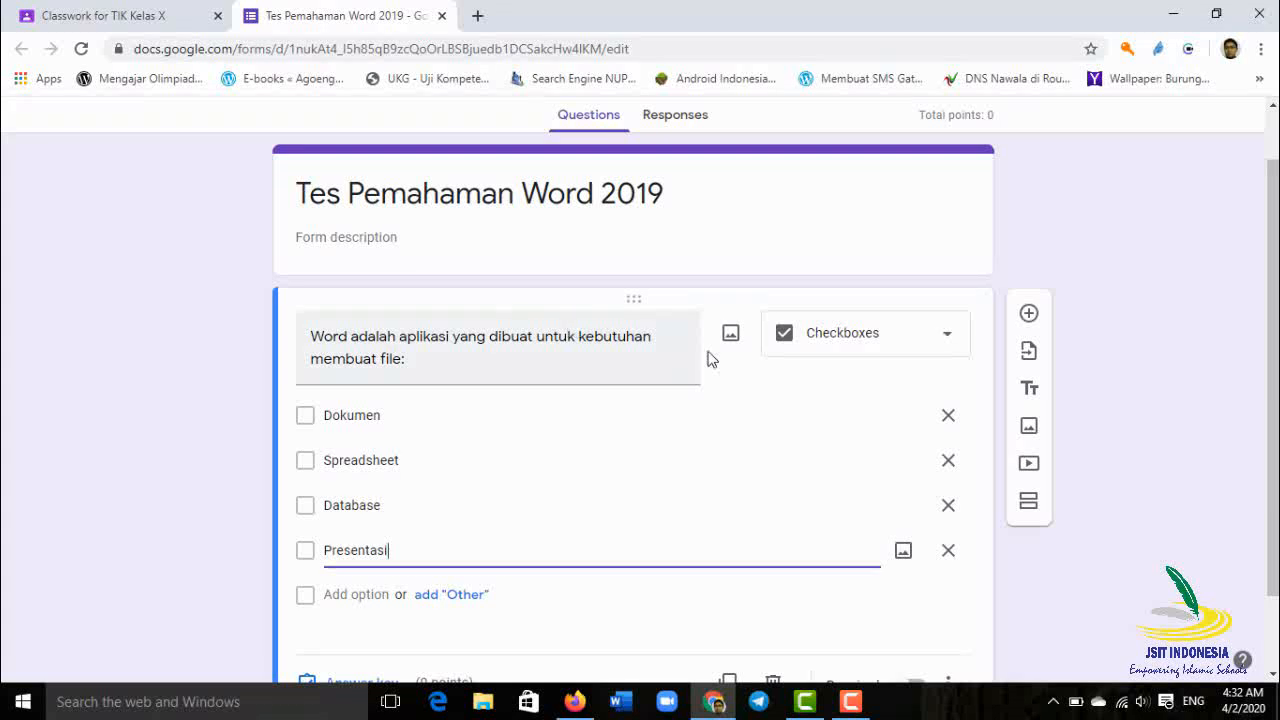
left_click(734, 340)
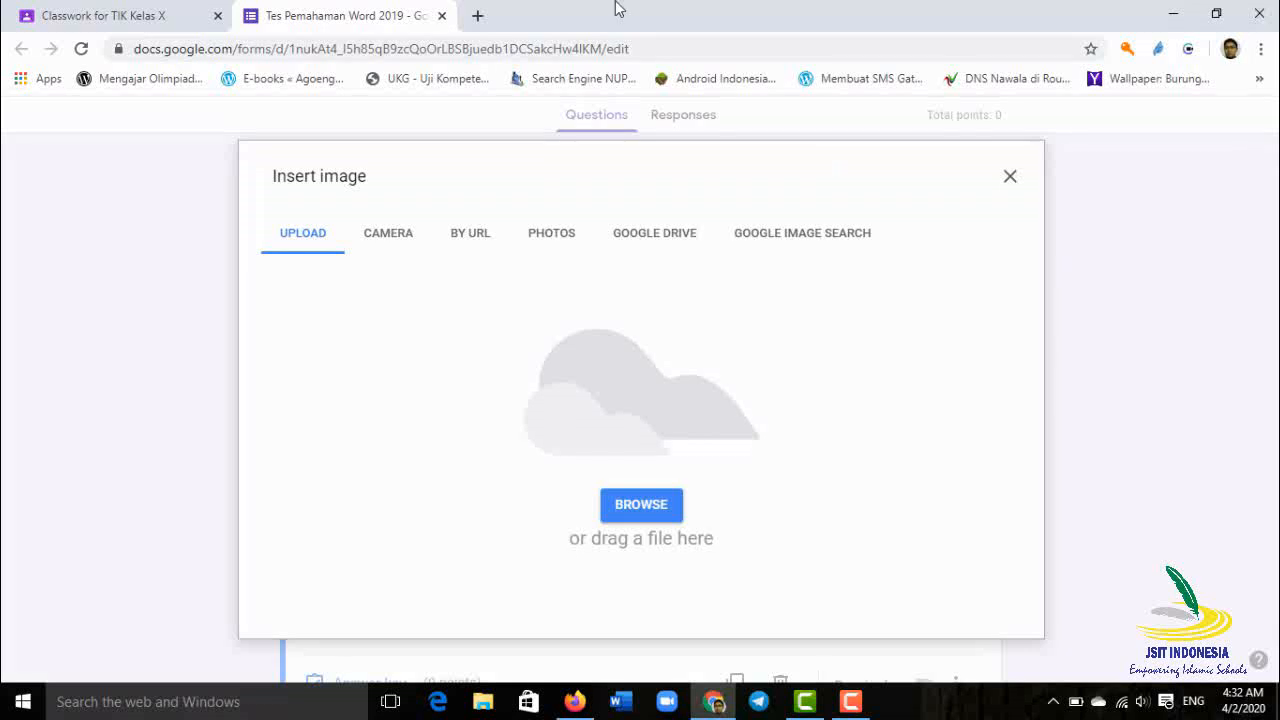
left_click(1010, 180)
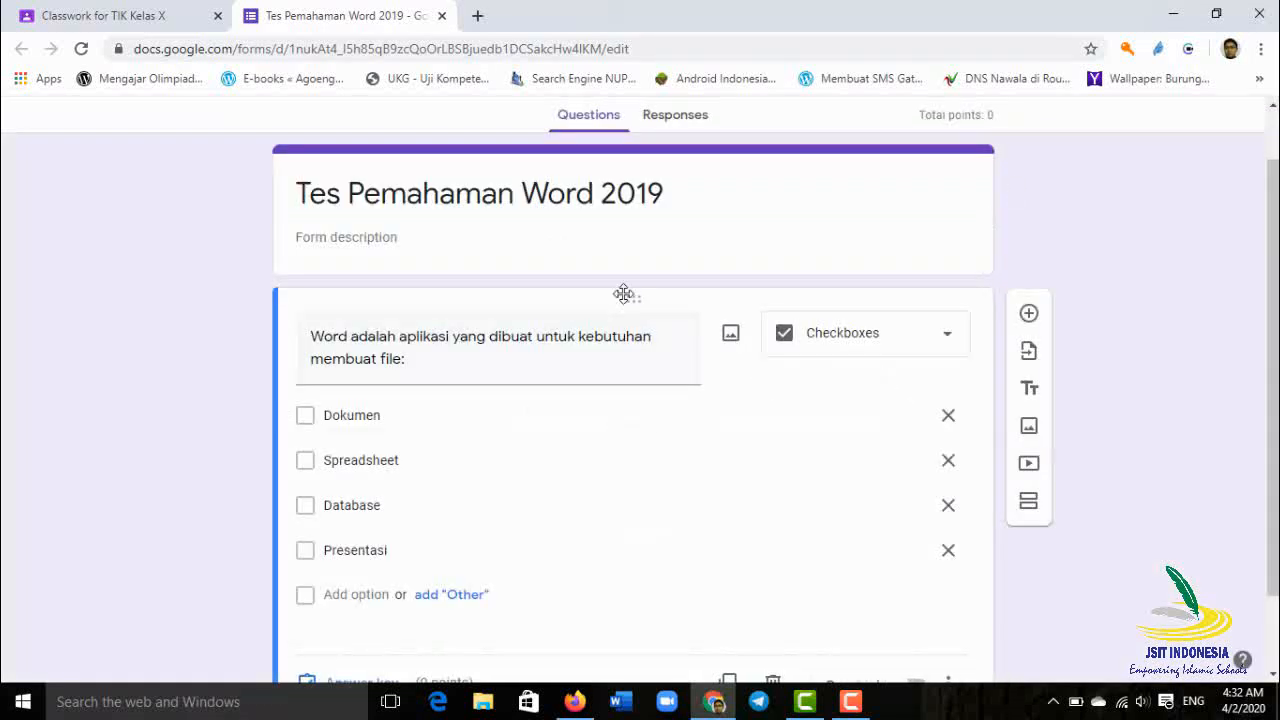
Mark Dokumen as the correct answer in the answer key and make the question required
scroll(780, 459, "down", 1)
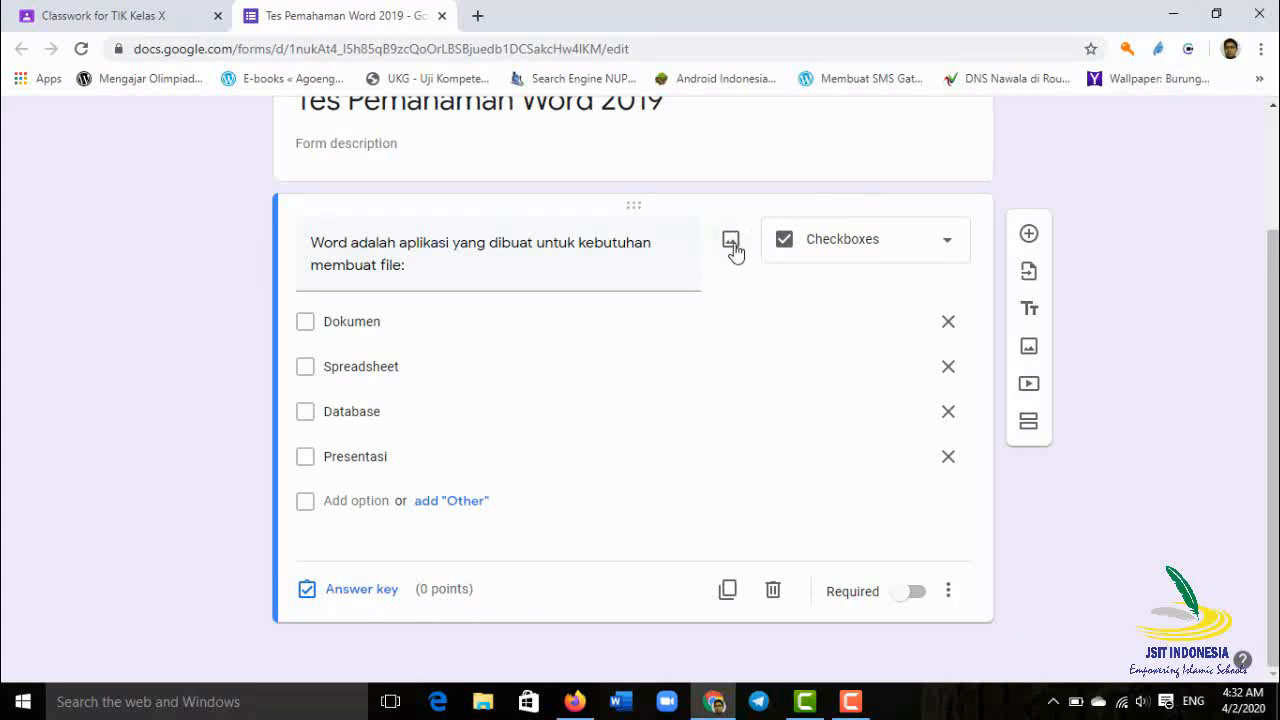
left_click(343, 593)
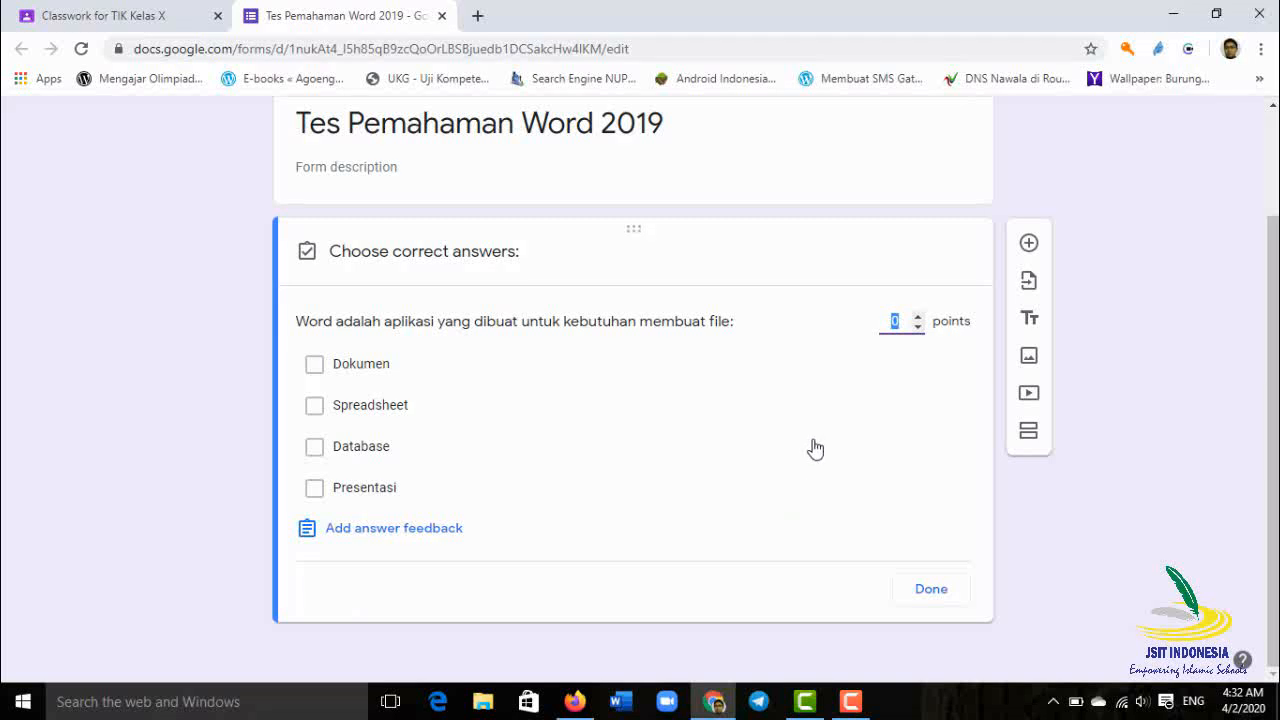
left_click(314, 365)
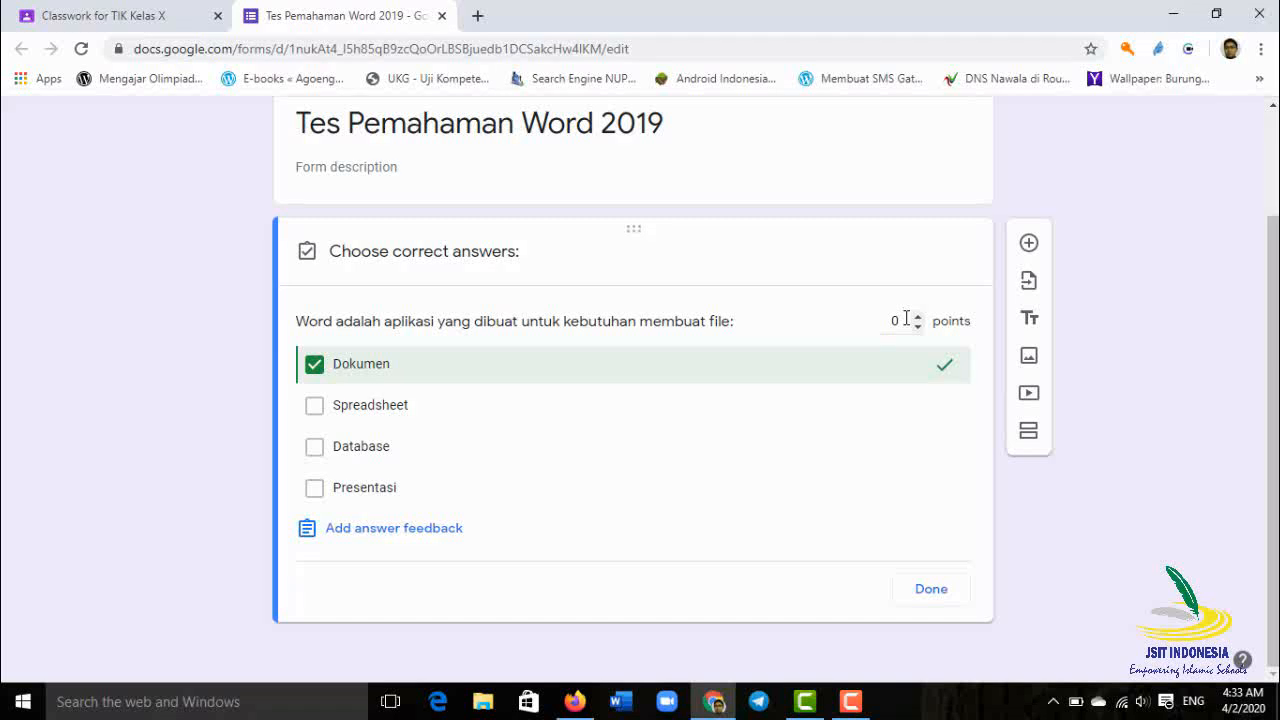
left_click(937, 594)
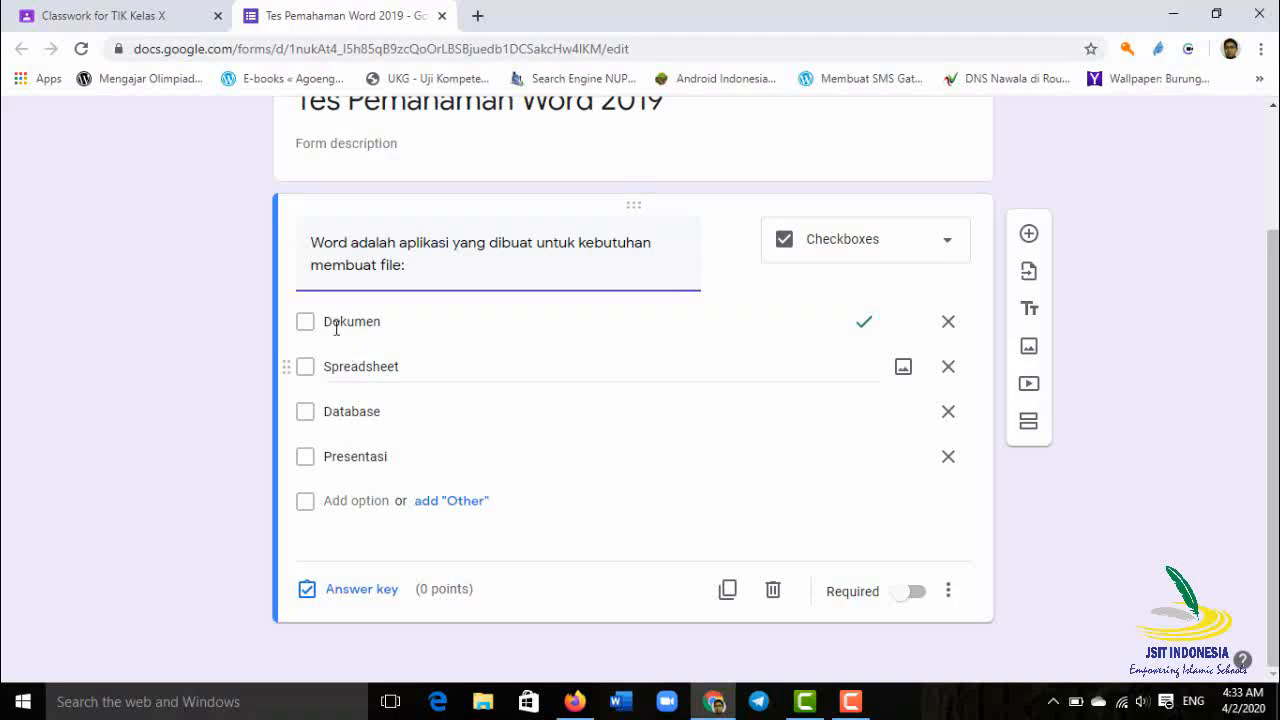
left_click(916, 594)
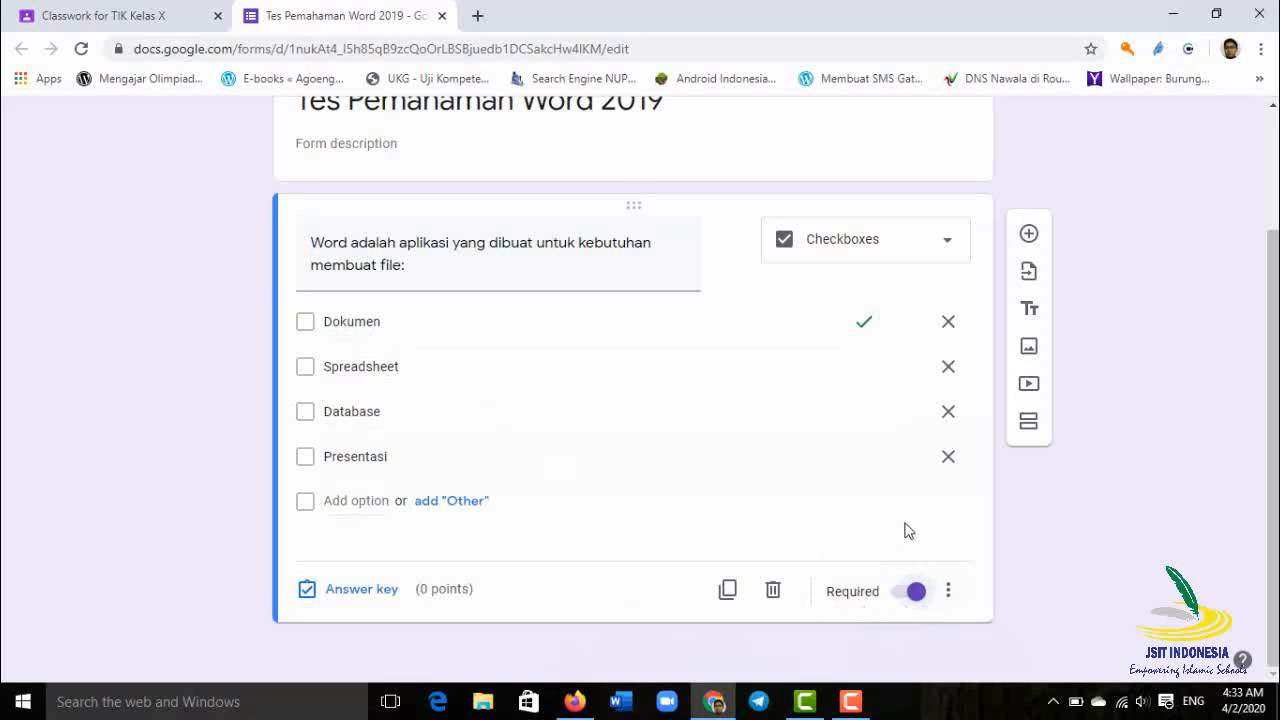
Review the completed question and examine the email and link options for sending the form
scroll(908, 531, "up", 3)
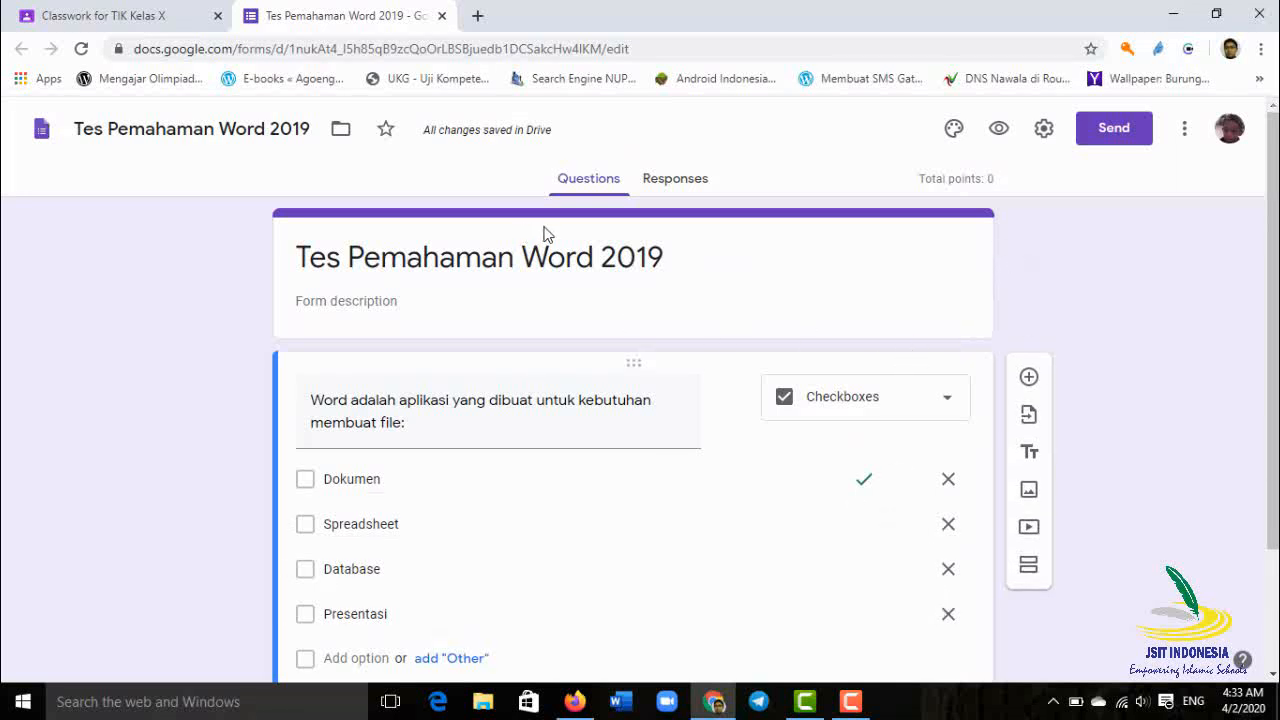
scroll(546, 231, "down", 3)
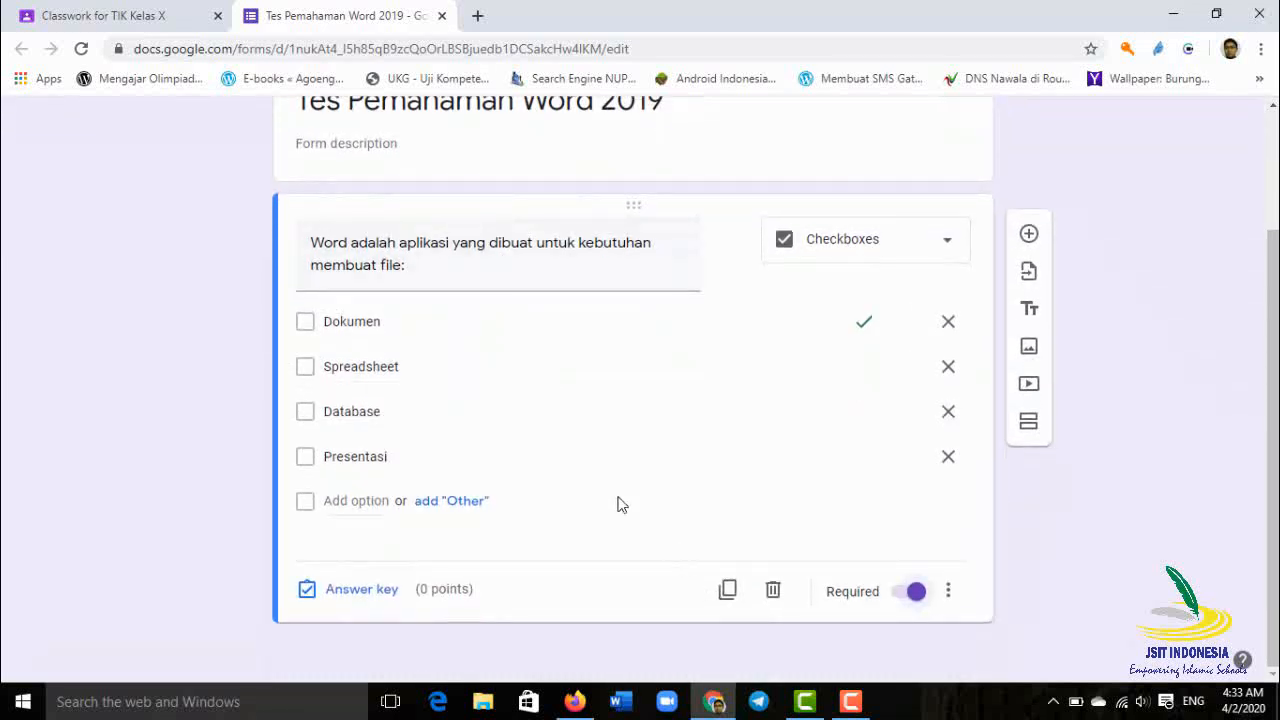
scroll(617, 503, "up", 3)
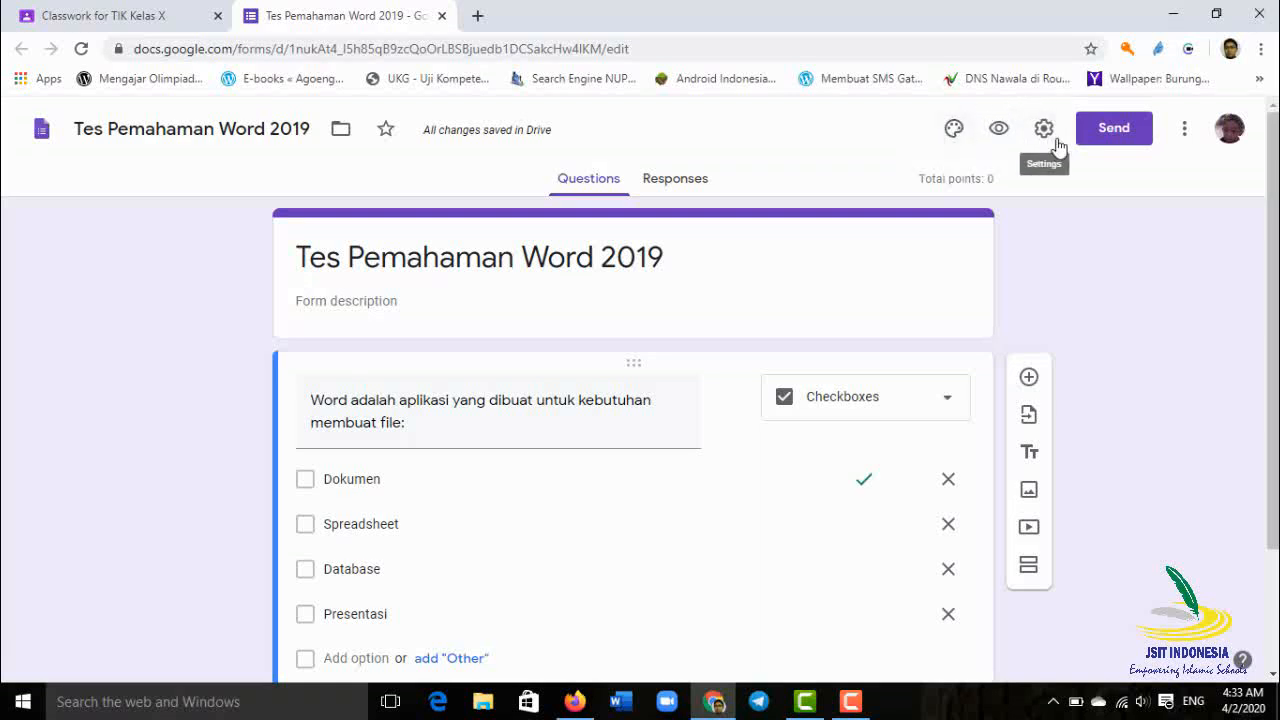
left_click(1113, 130)
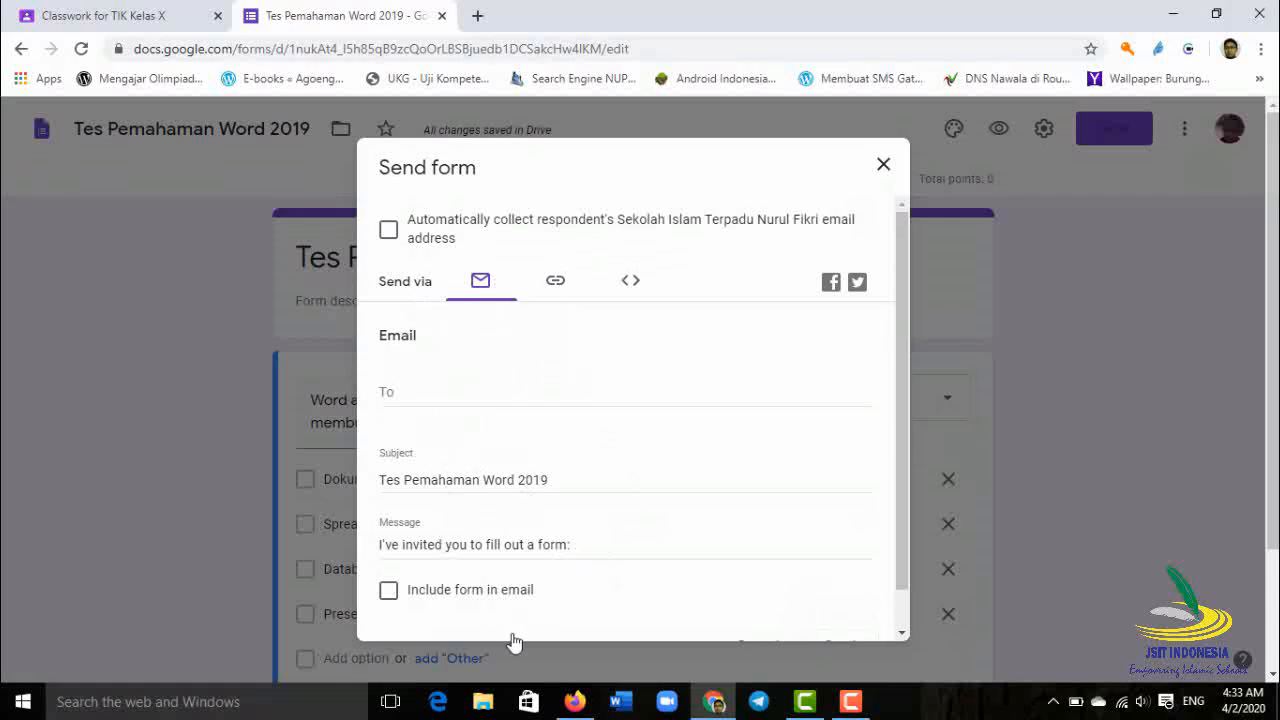
left_click(553, 288)
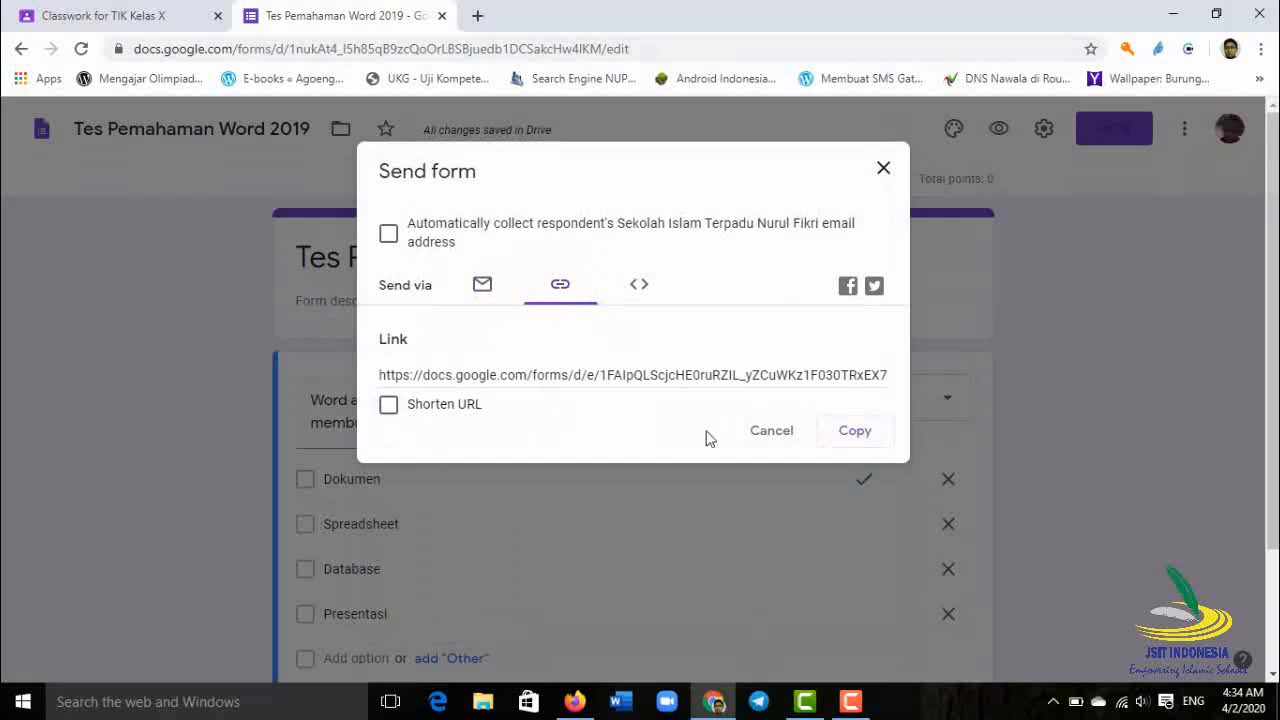
left_click(884, 172)
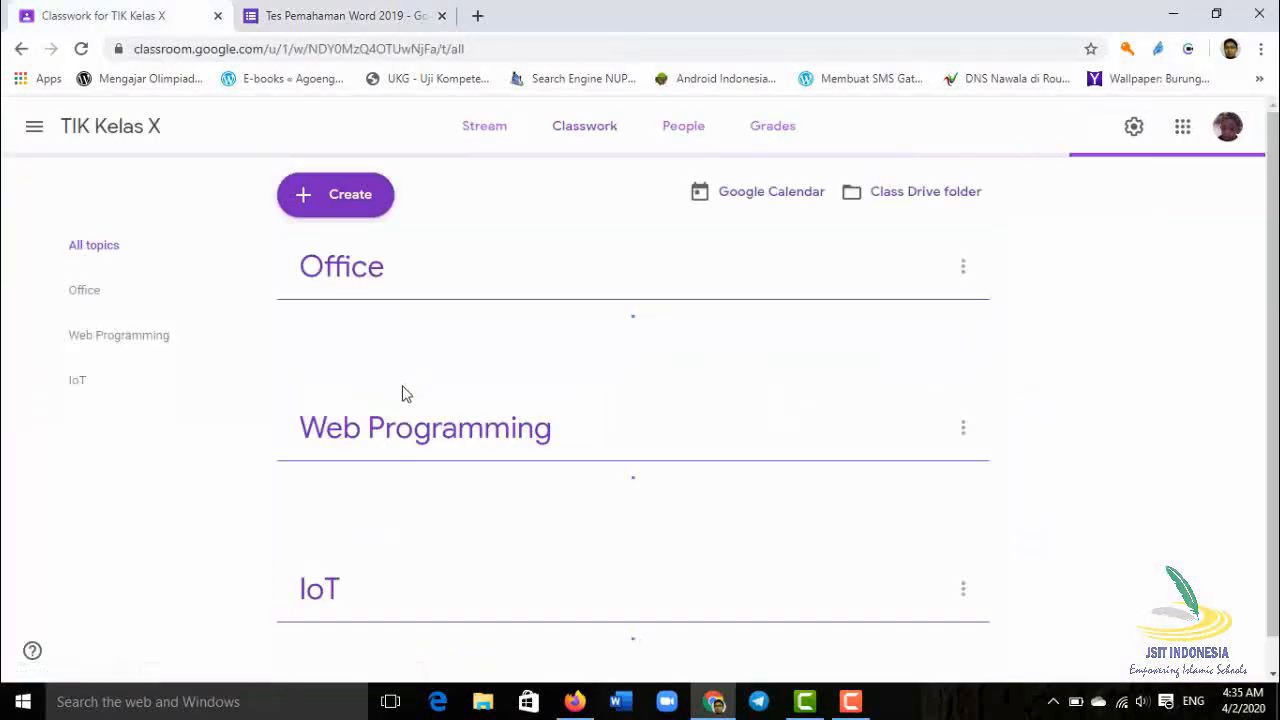
Create a new quiz assignment on the TIK Kelas X classwork page and remove its attached Blank Quiz form
scroll(403, 393, "down", 2)
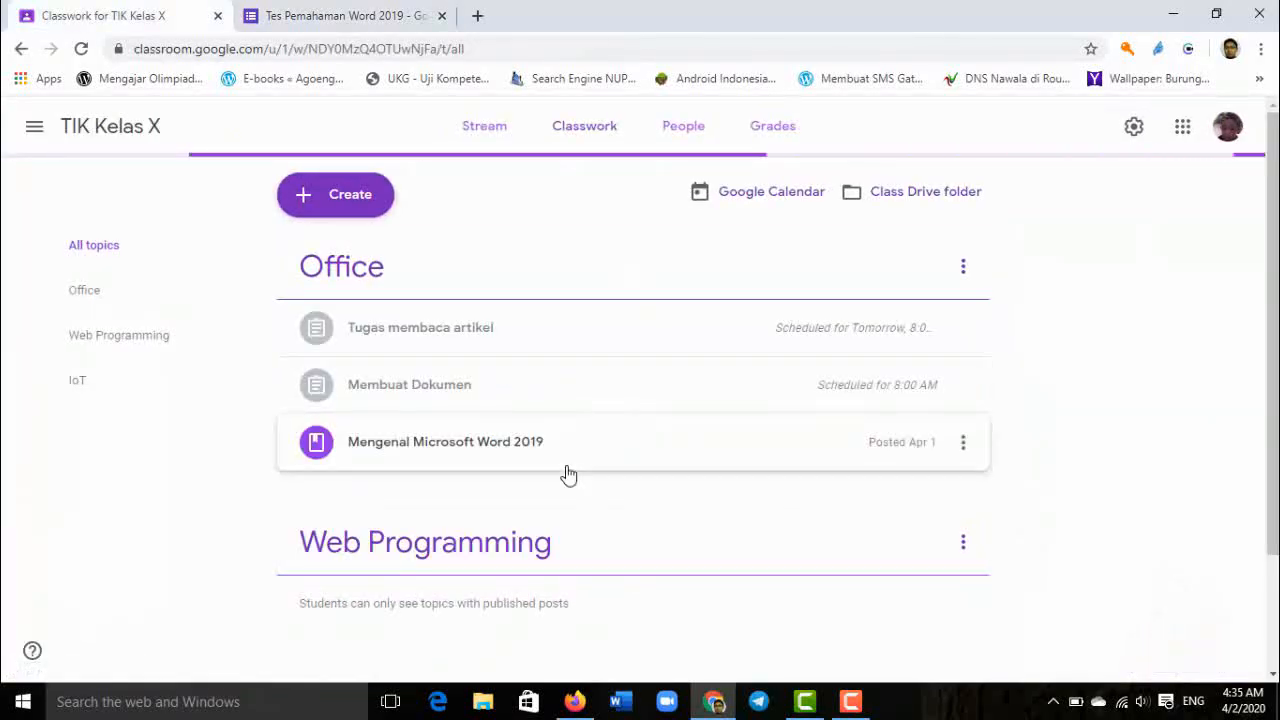
left_click(440, 328)
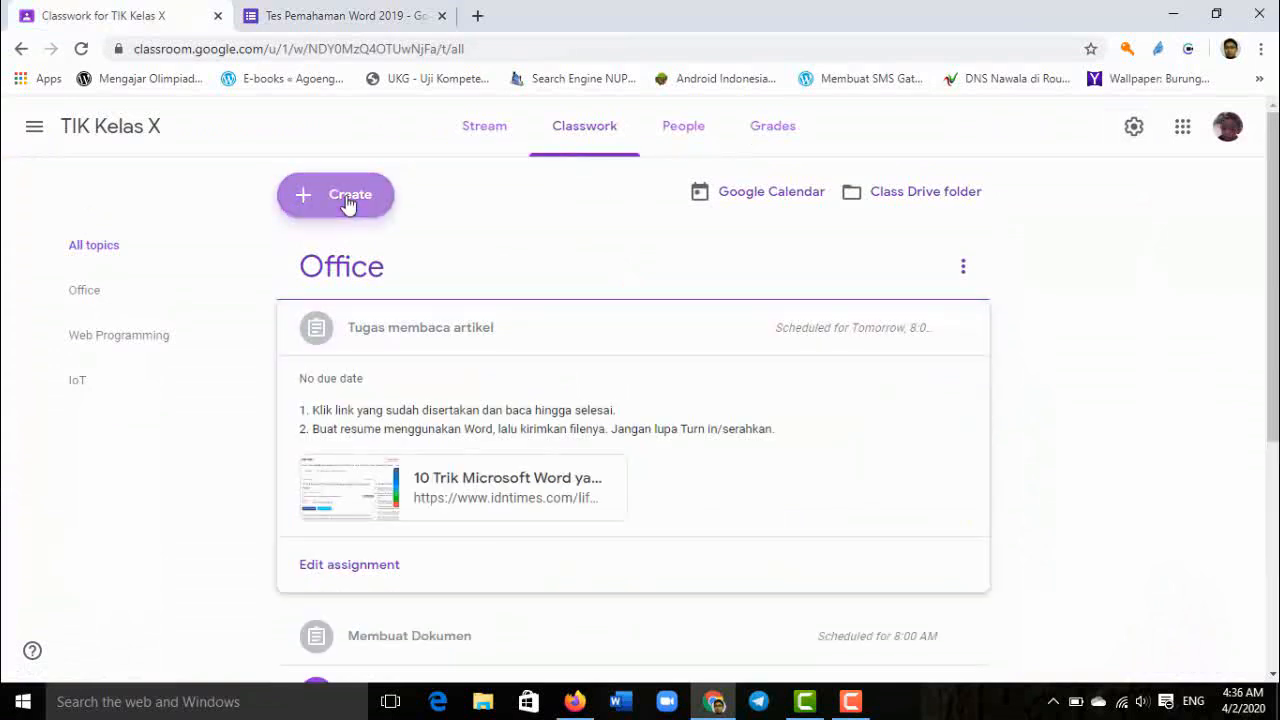
left_click(348, 200)
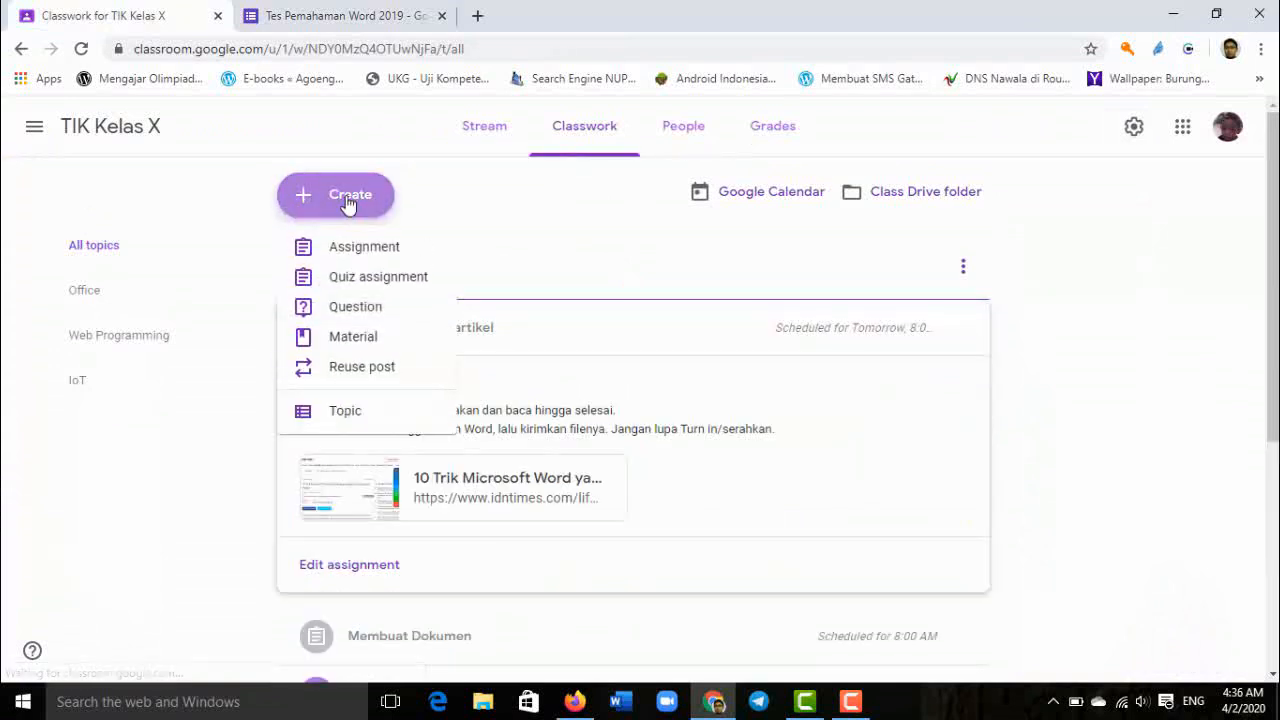
left_click(366, 284)
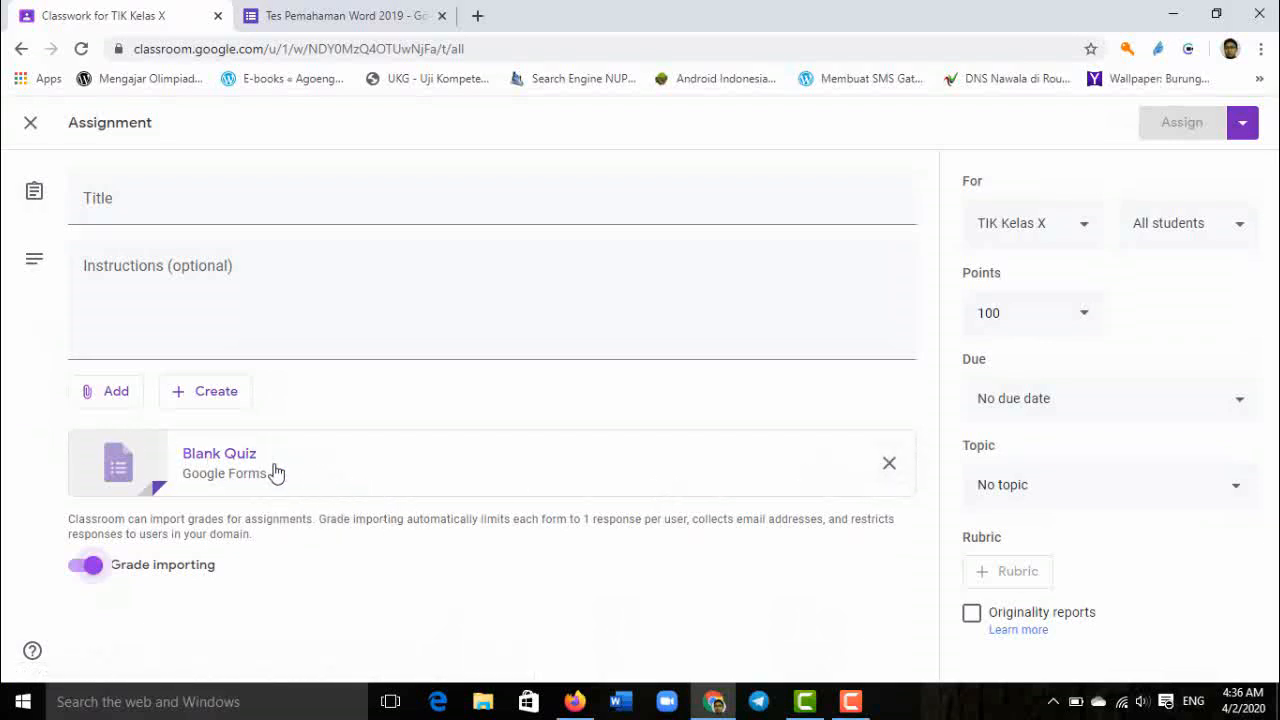
left_click(889, 464)
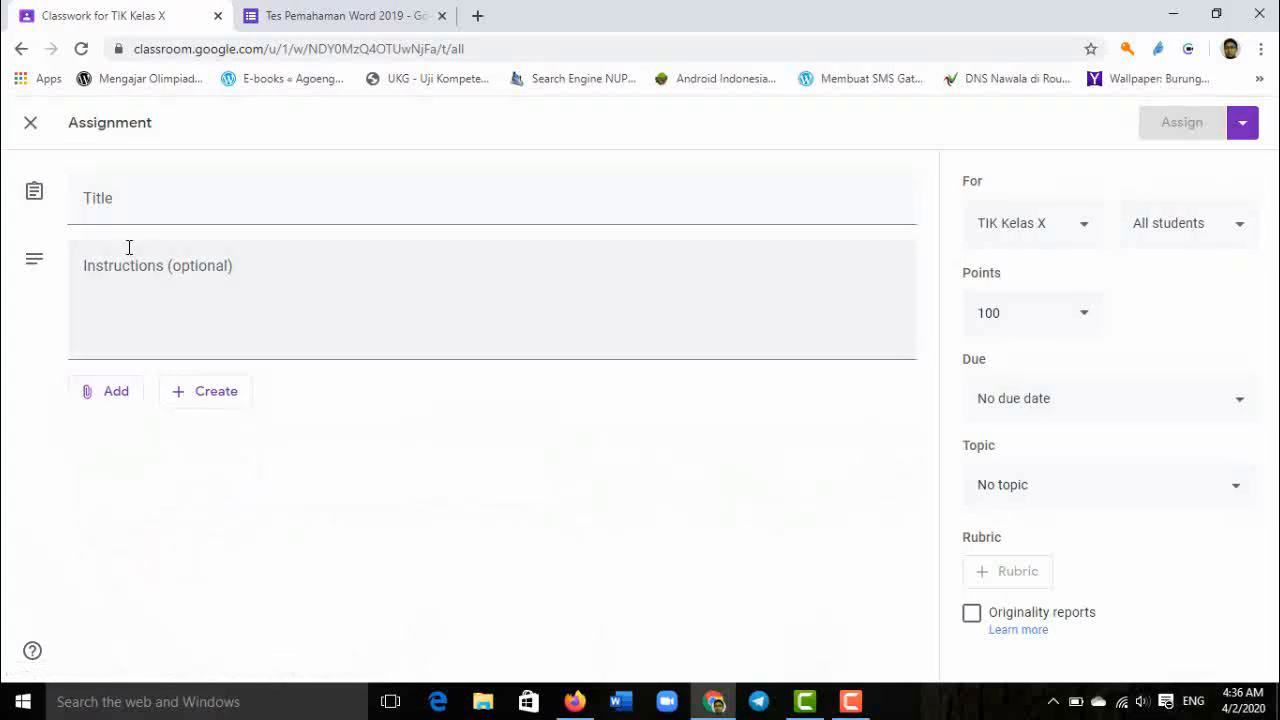
Attach the existing Tes Pemahaman Word 2019 form from Google Drive to the assignment
left_click(117, 397)
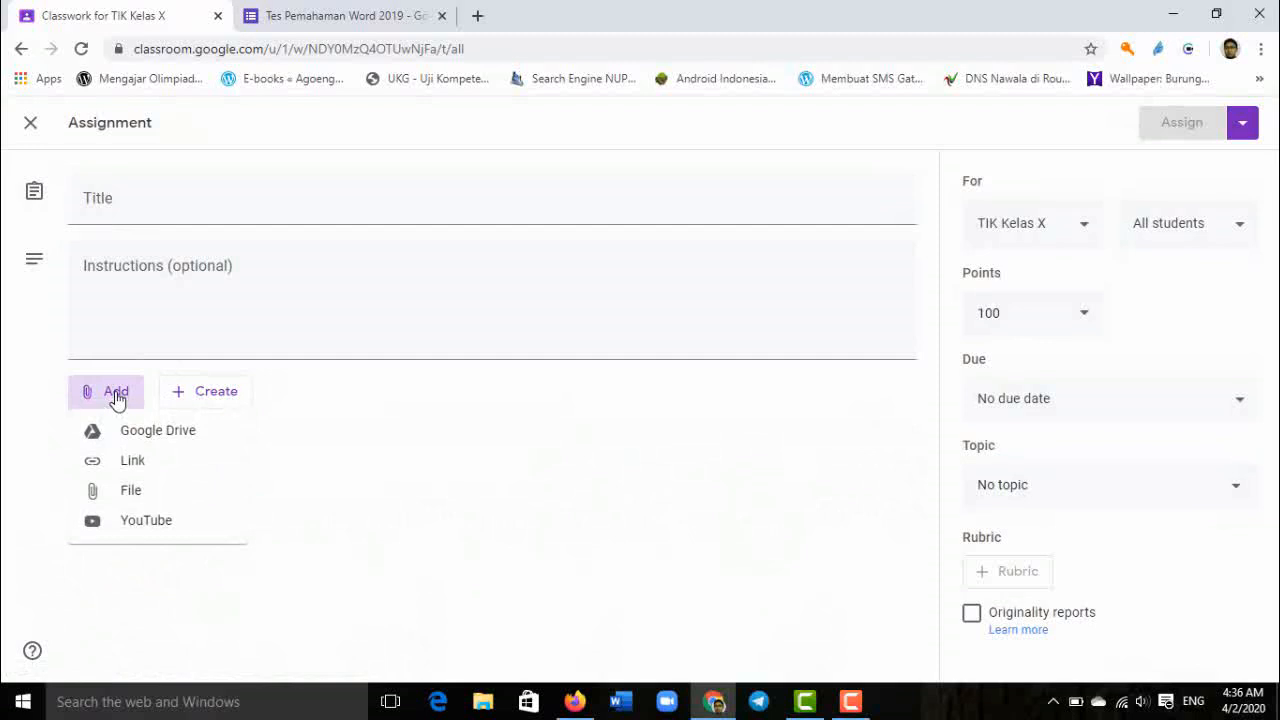
left_click(123, 434)
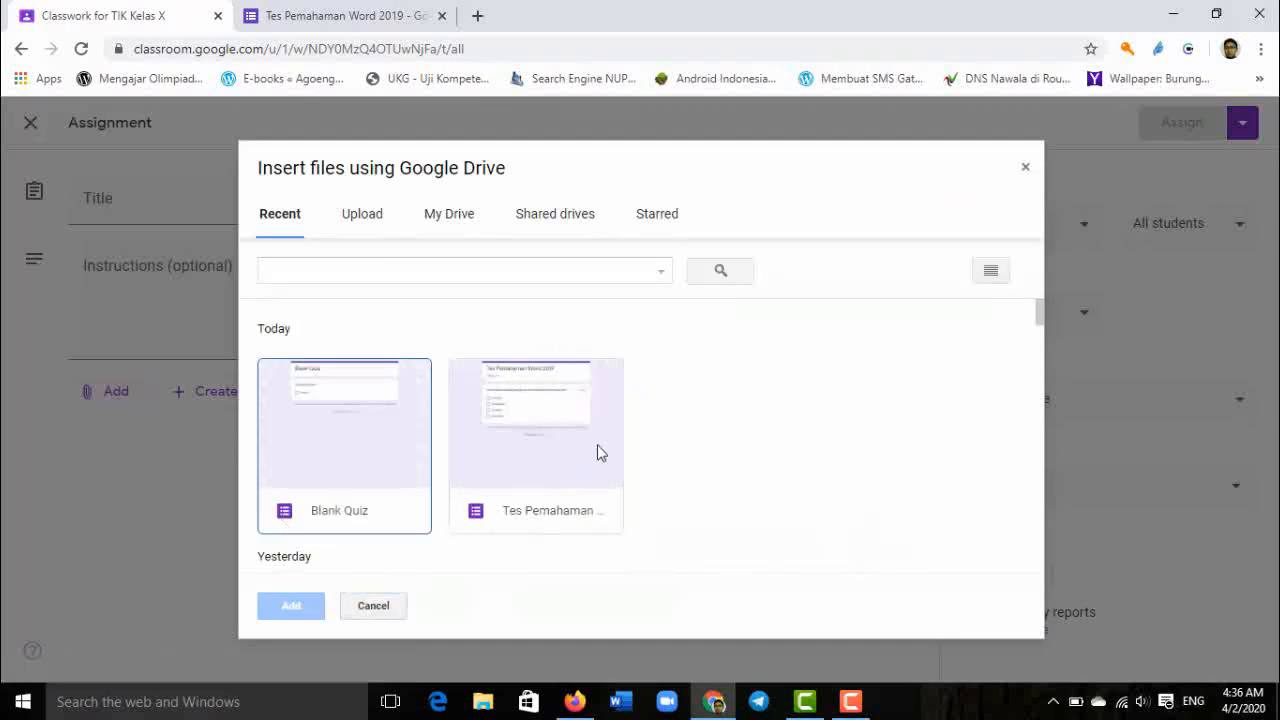
left_click(565, 433)
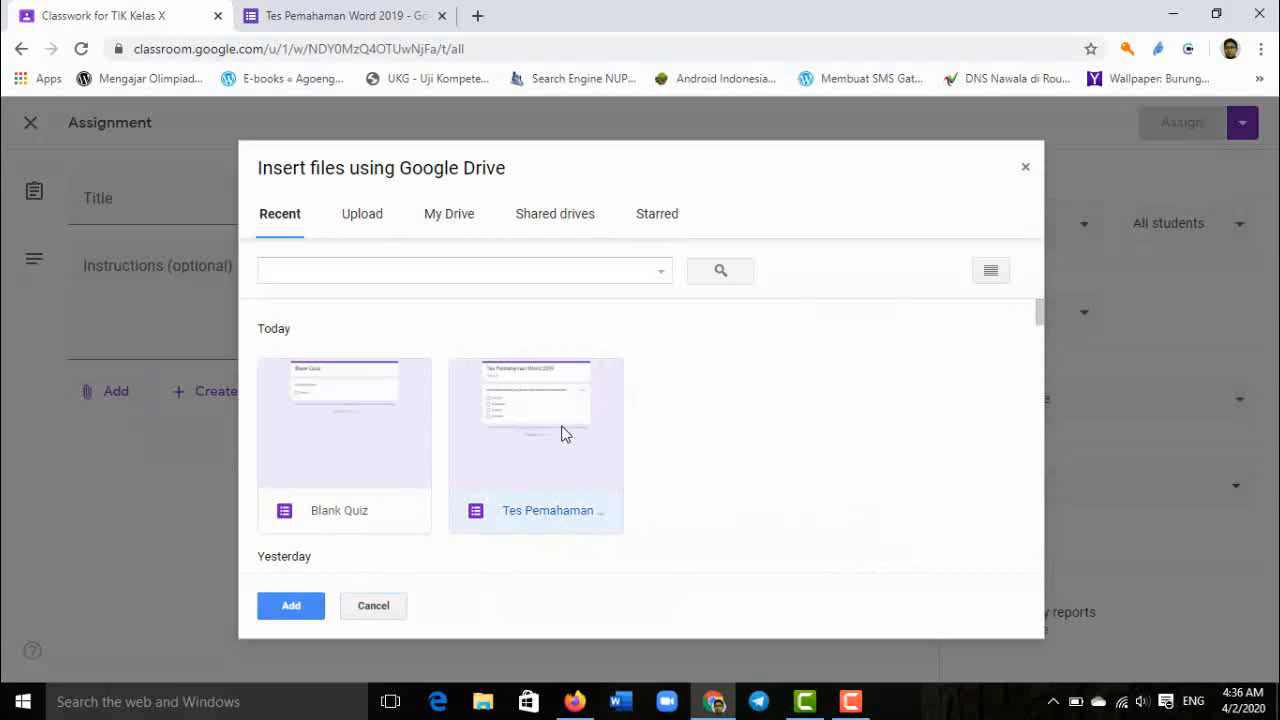
left_click(294, 609)
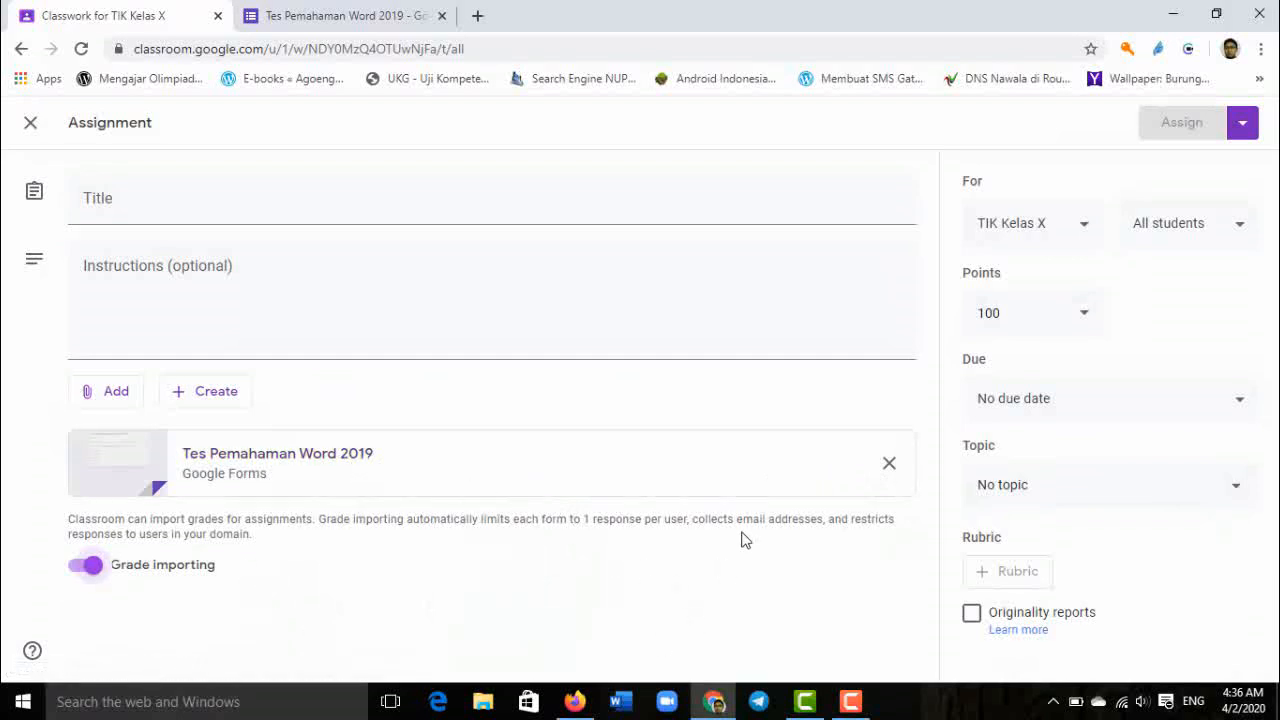
Title the assignment "Tes Pemahaman Word 2019" with instructions "Klik link gform yang sudah disediakan untuk mengerjakan soal." and put it under the Office topic
left_click(177, 205)
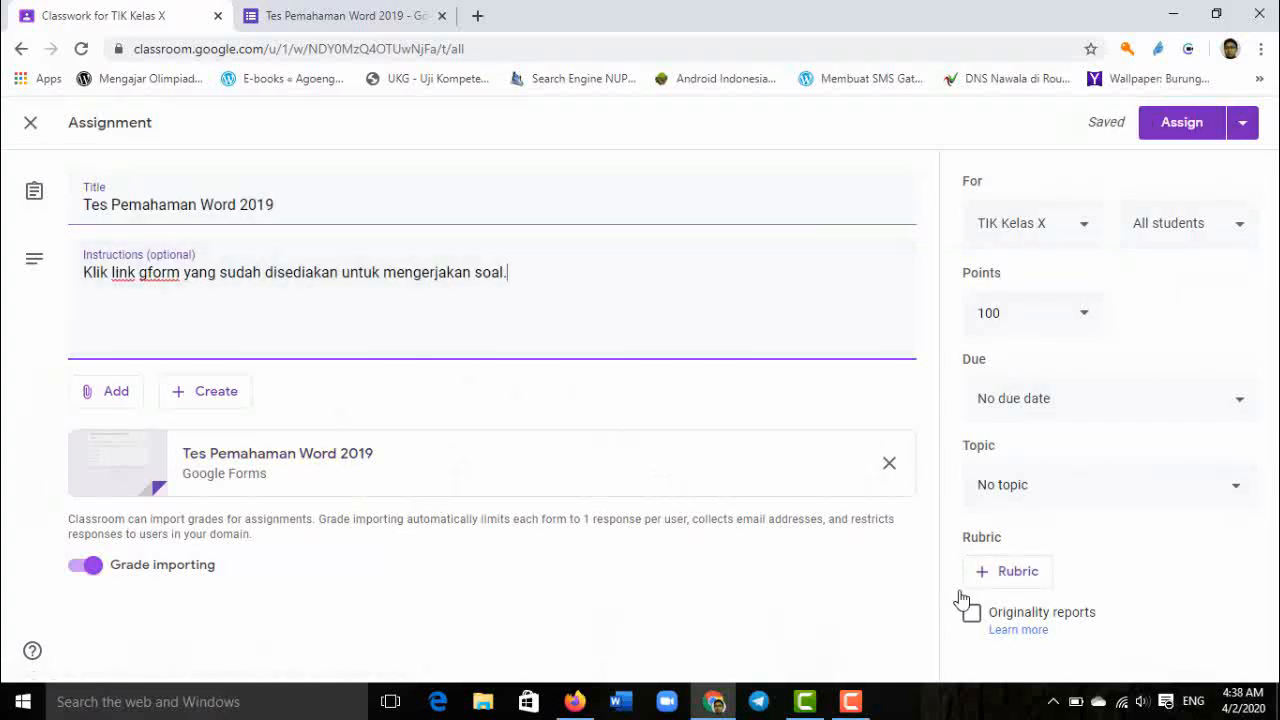
left_click(1237, 490)
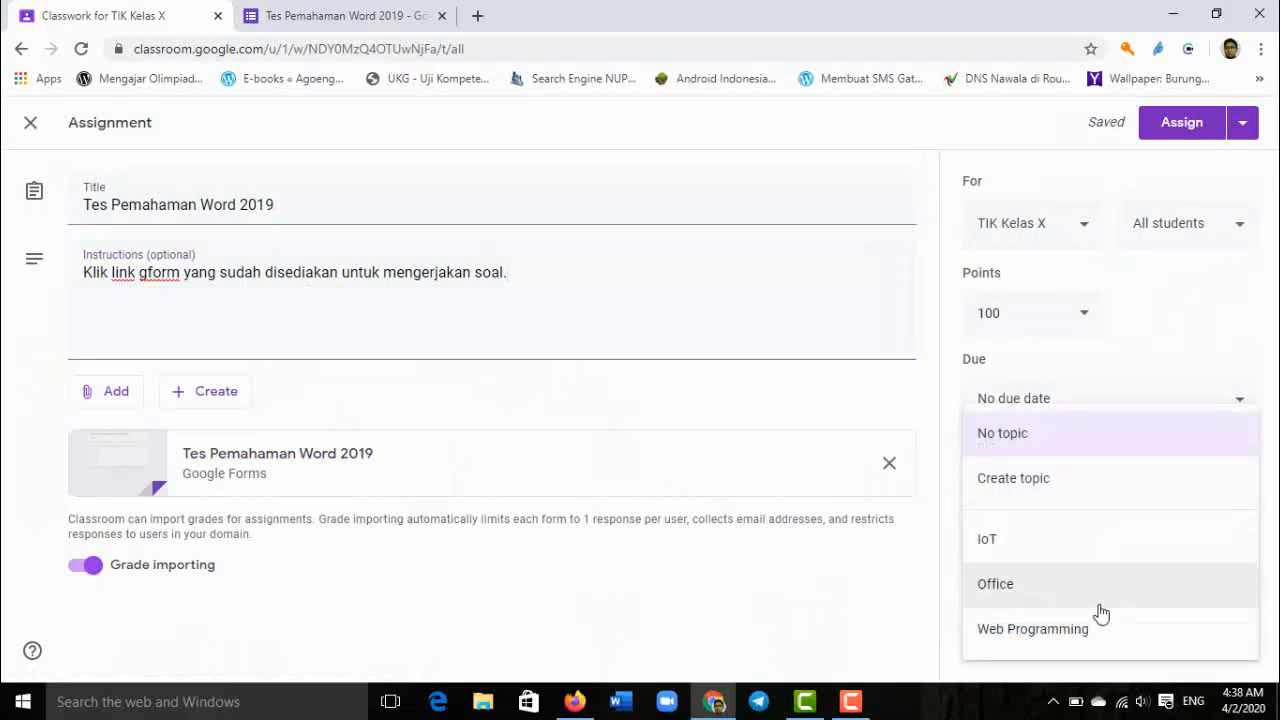
left_click(1037, 597)
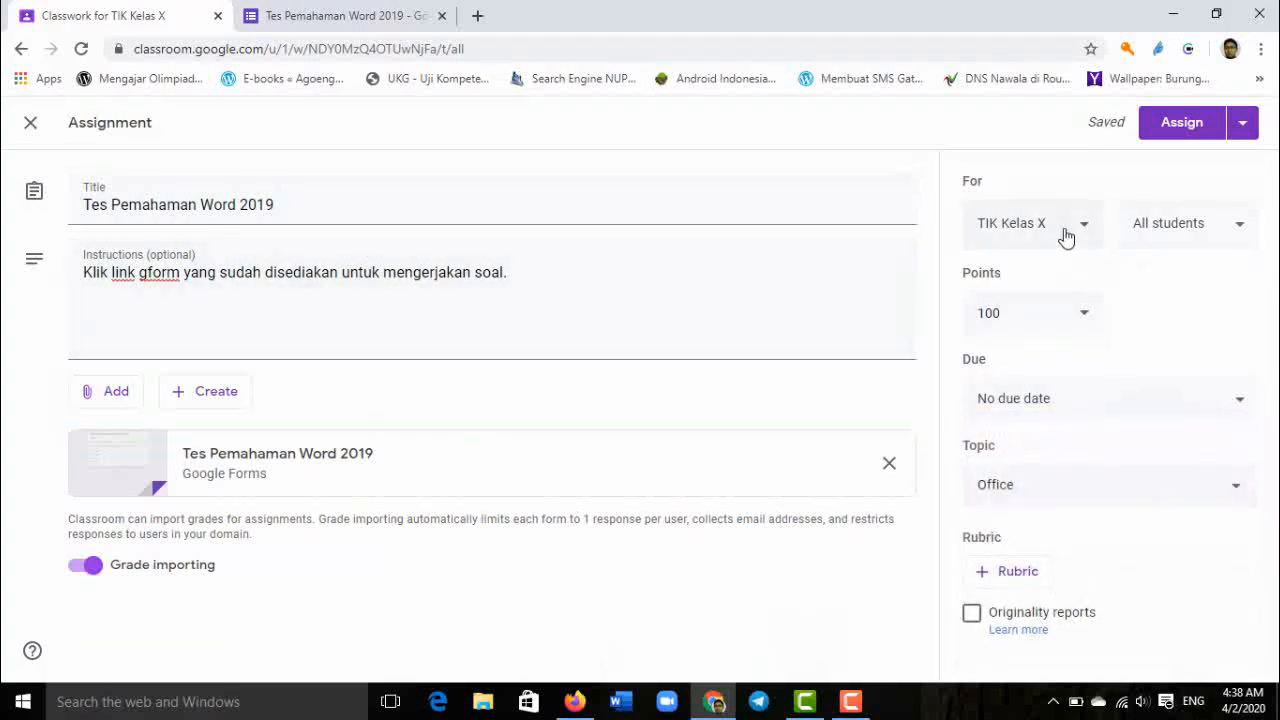
Schedule the assignment for Apr 3, 2020 at 8:00 AM and expand its classwork entry to check the details
left_click(1243, 128)
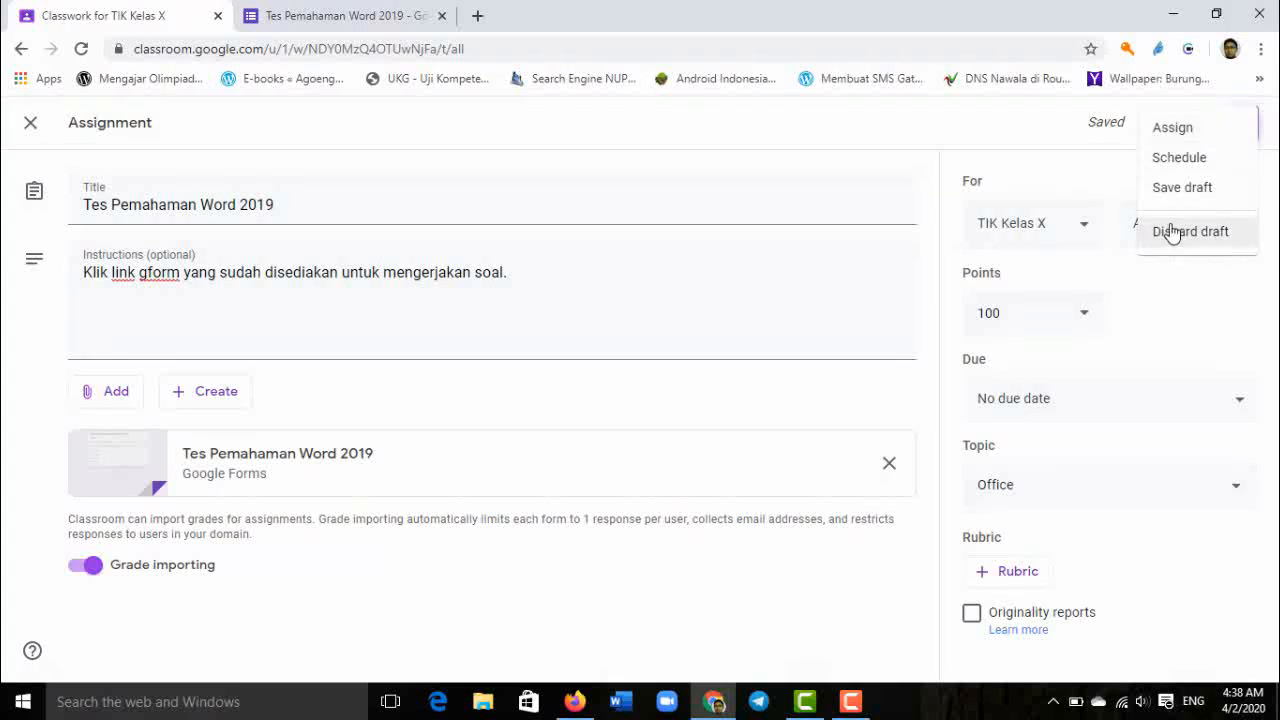
left_click(1190, 158)
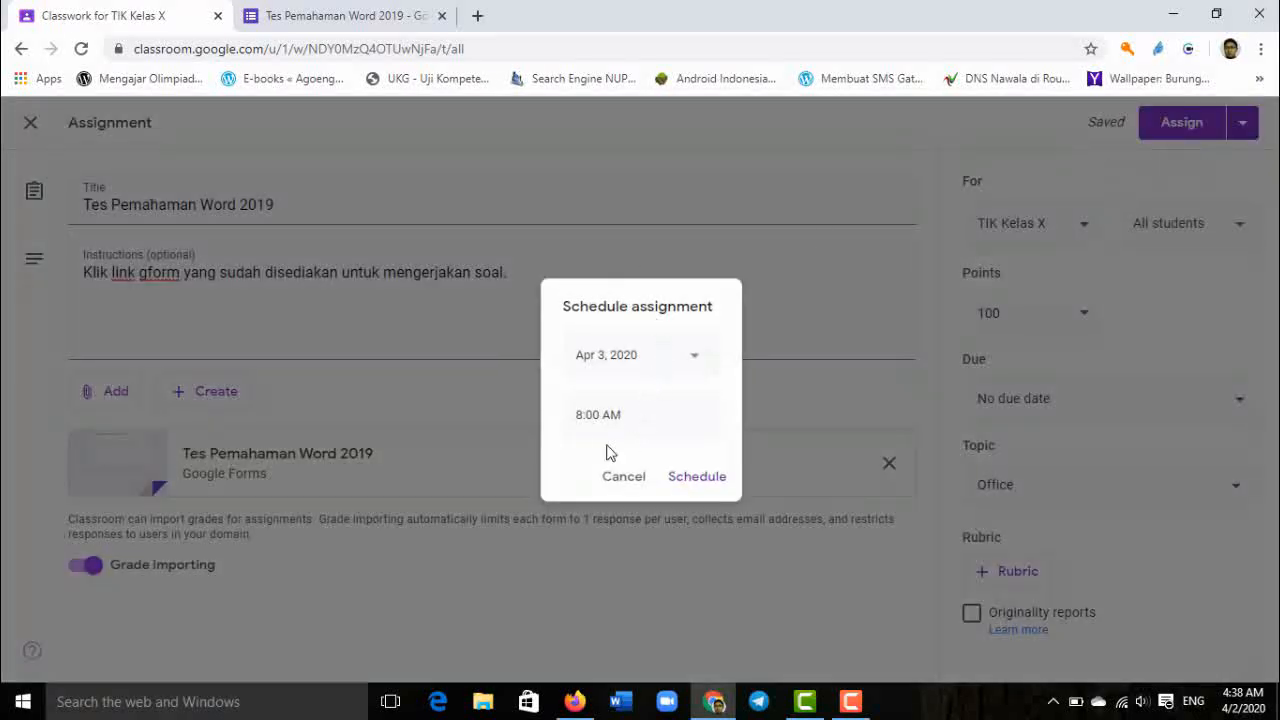
left_click(700, 477)
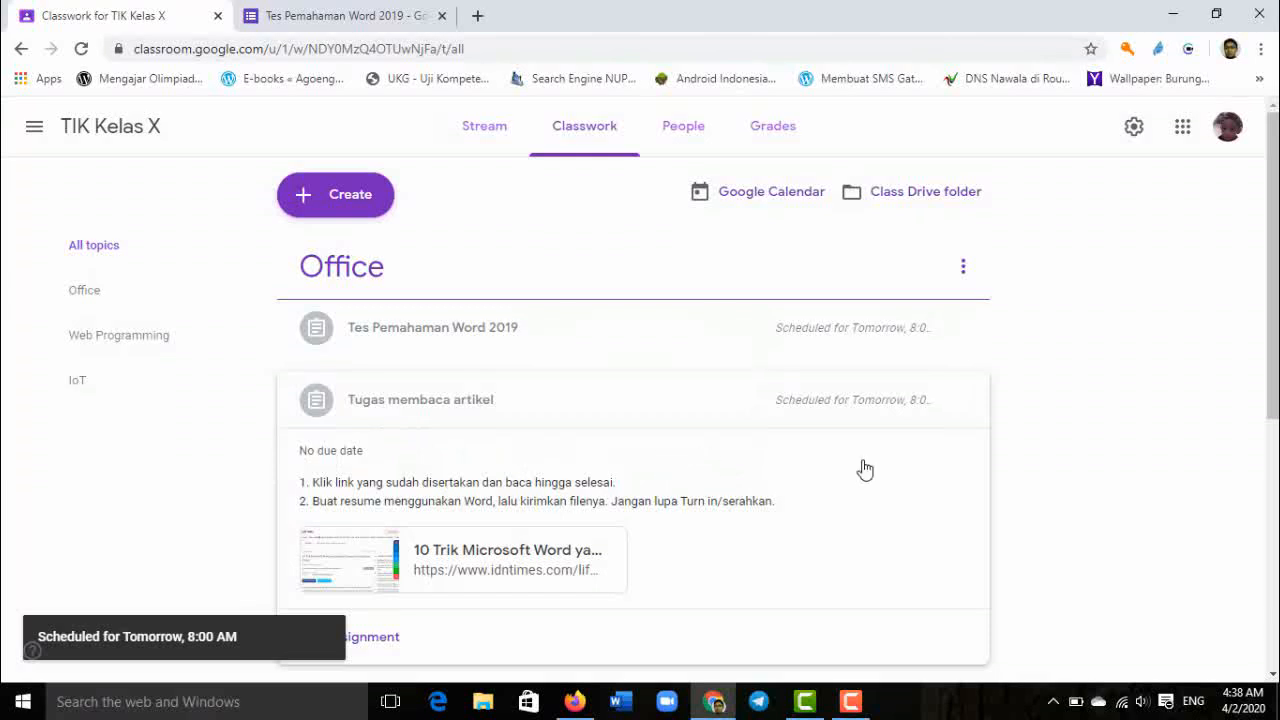
scroll(830, 460, "down", 1)
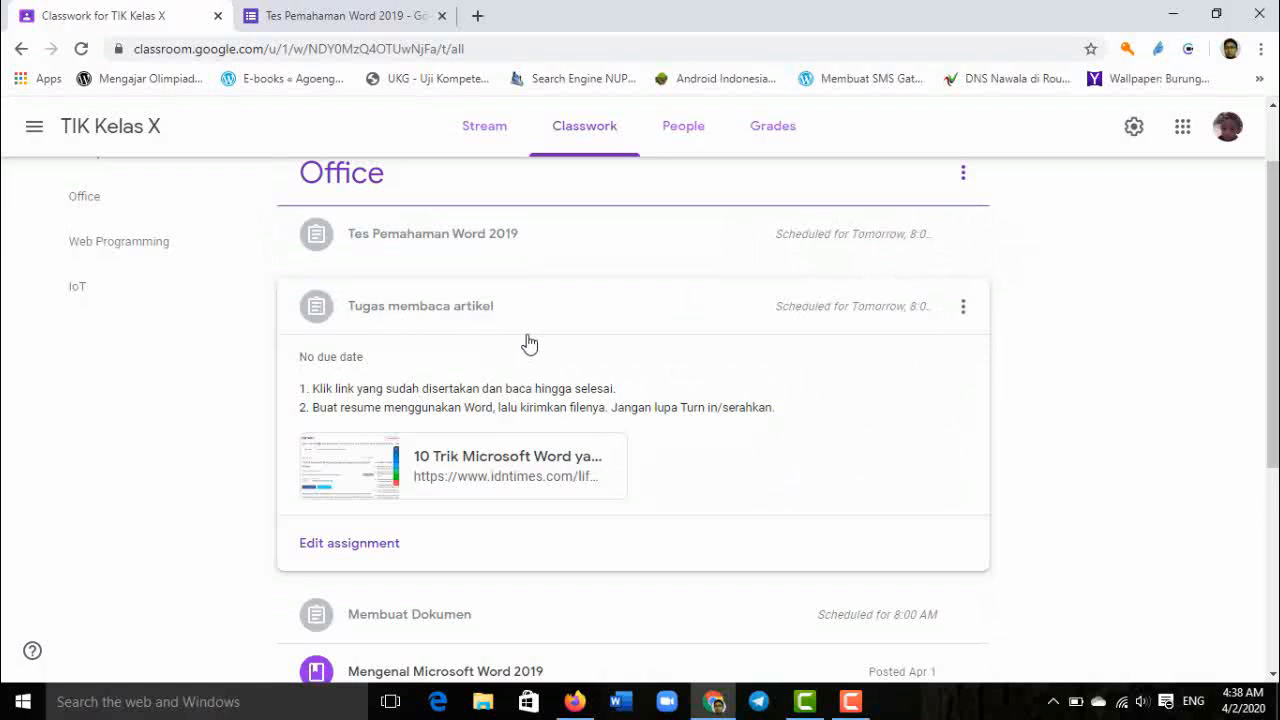
left_click(449, 251)
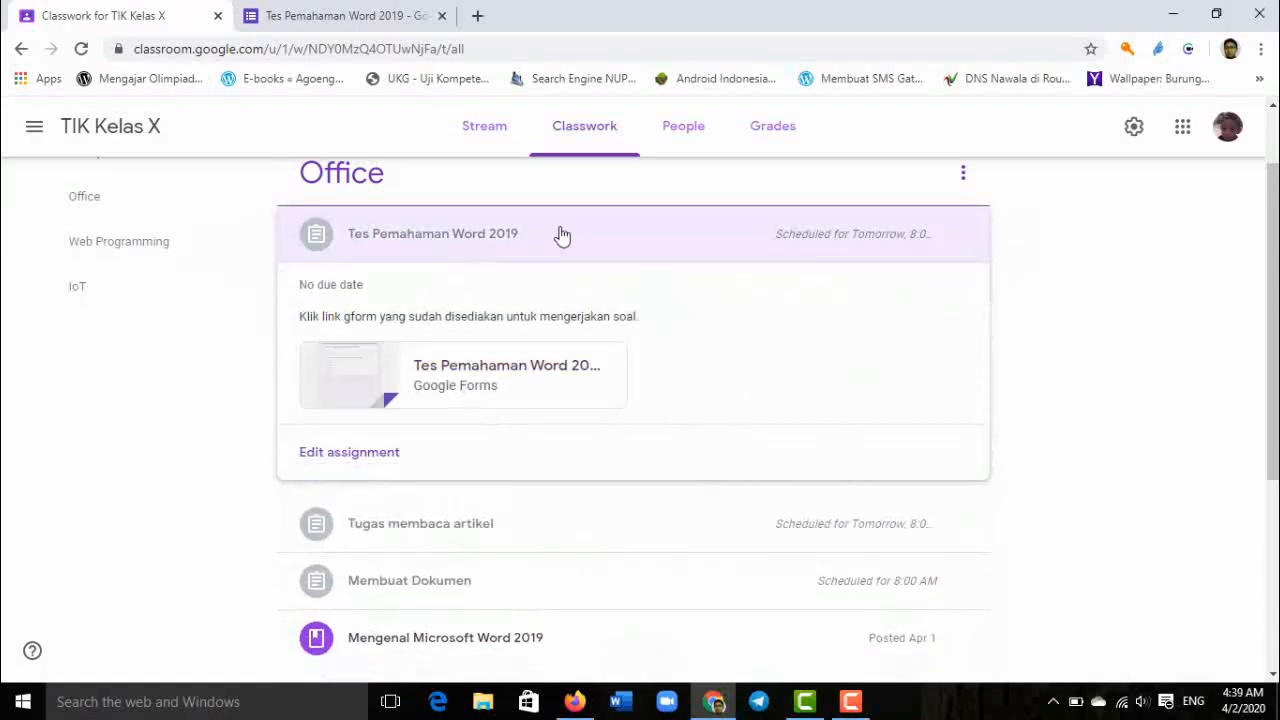